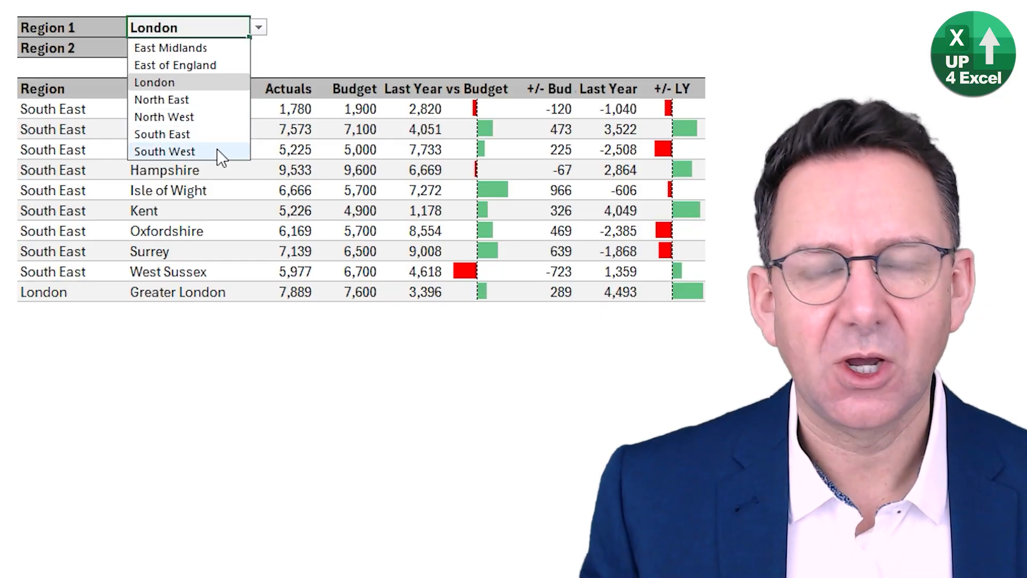
# Step: Choose South West as Region 1 and begin a ROW formula on H6 in Band cell C6
pyautogui.click(217, 151)
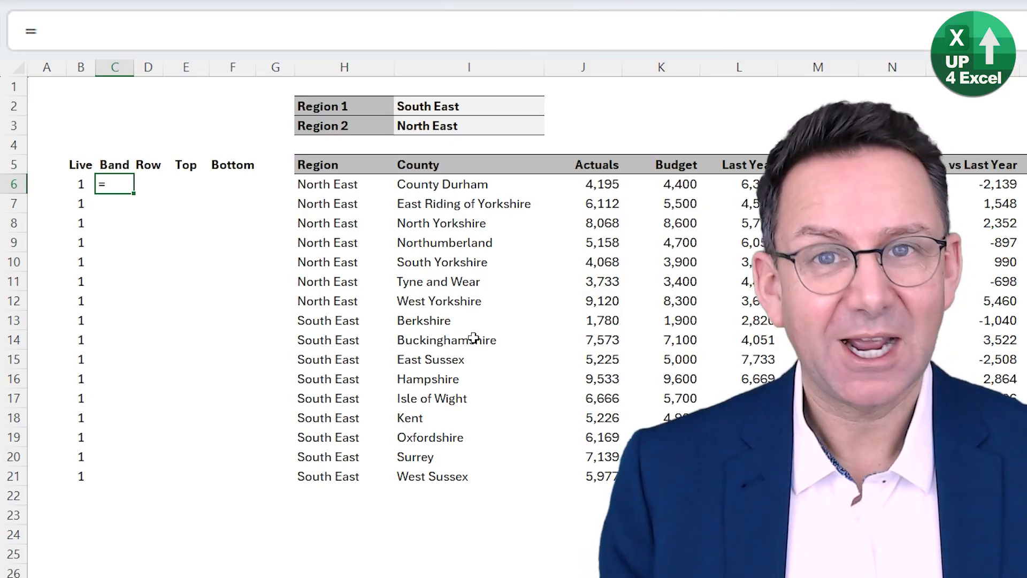
pyautogui.write('row(')
pyautogui.click(351, 185)
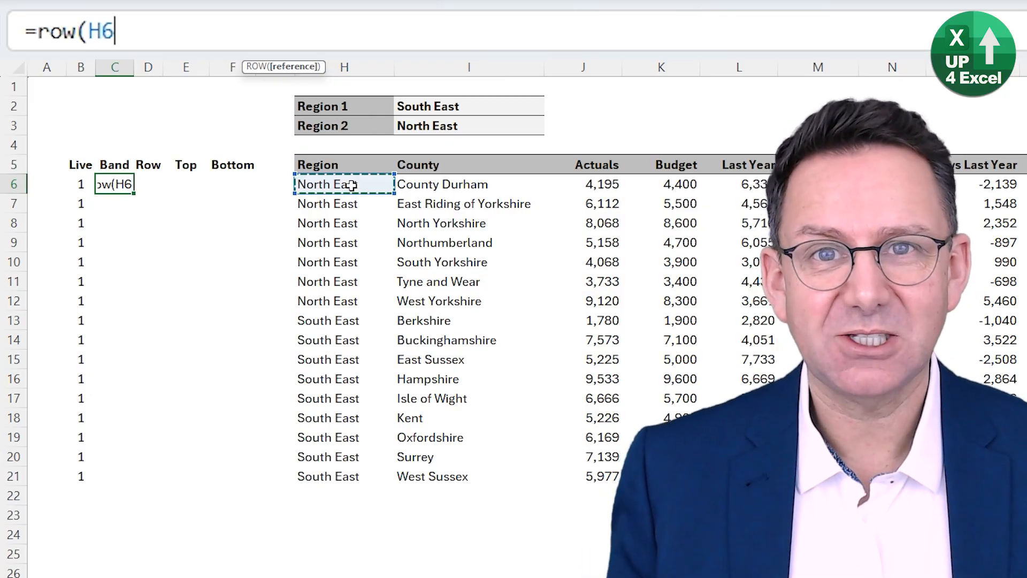
# Step: Enter =if(D6#=sum(B6#),1,0) in F6 to flag the report's last row in the Bottom helper column
pyautogui.write('#=sum(B6#')
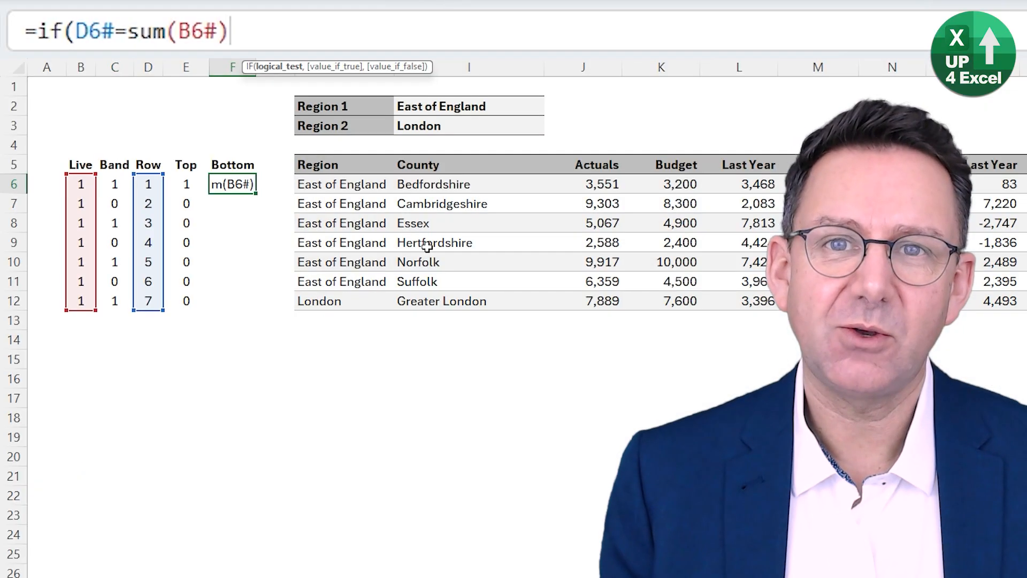
pyautogui.write(',1,0')
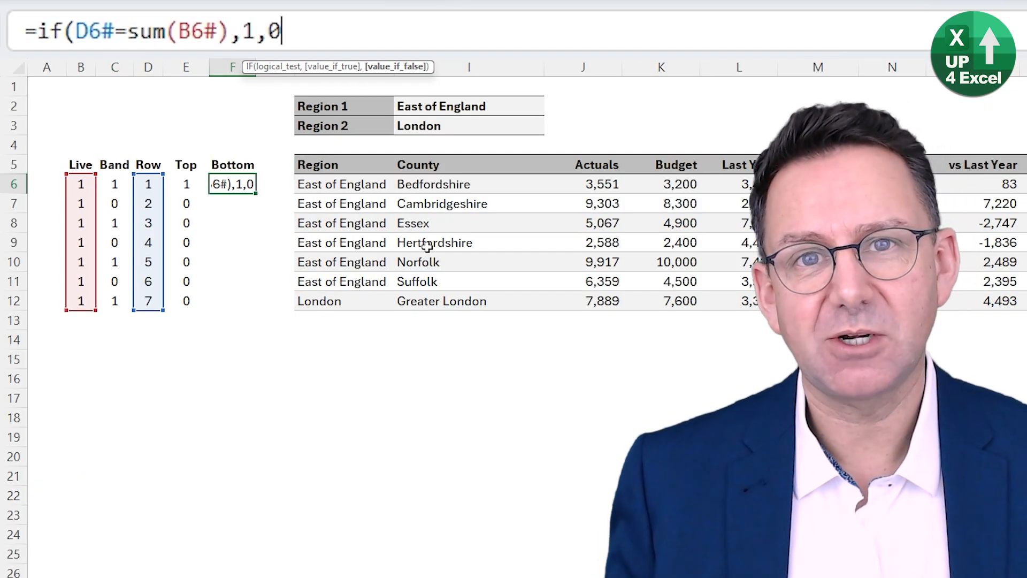
pyautogui.write(')')
pyautogui.press('Return')
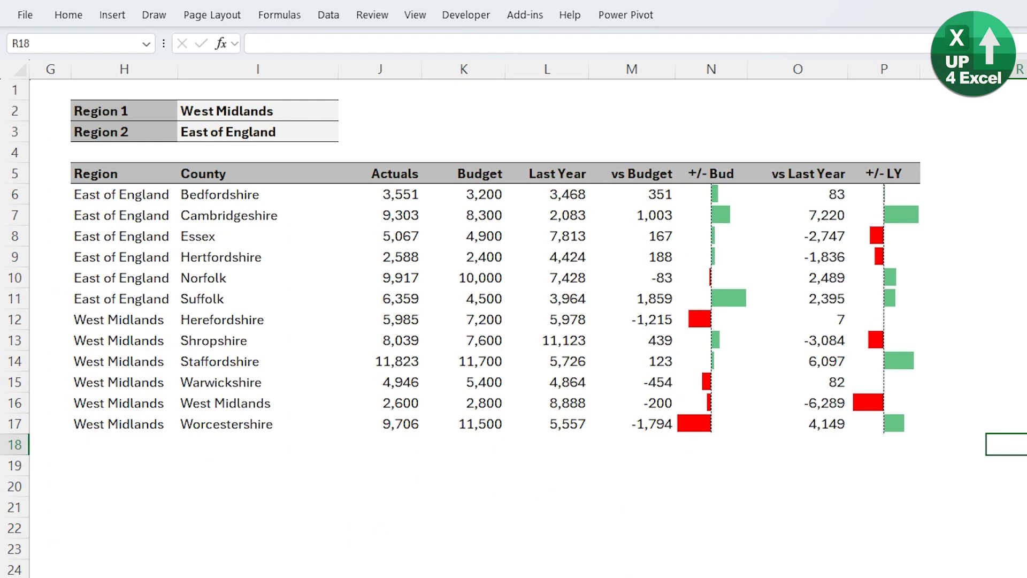
# Step: Examine the FILTER formula in H6 and the region selection cells I2 and I3 that it refers to
pyautogui.click(138, 199)
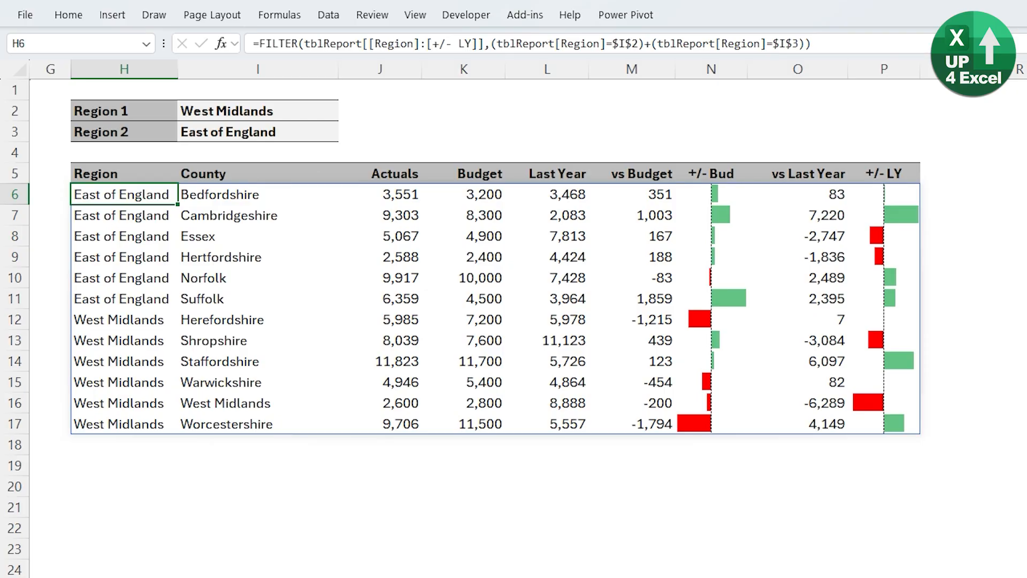
pyautogui.click(251, 110)
pyautogui.click(245, 131)
pyautogui.click(256, 111)
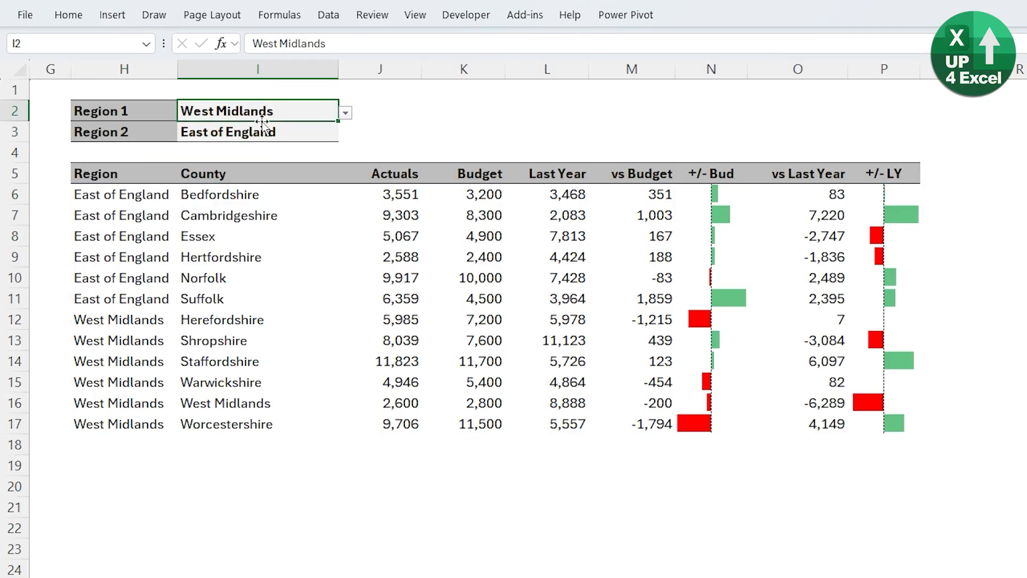
pyautogui.click(260, 133)
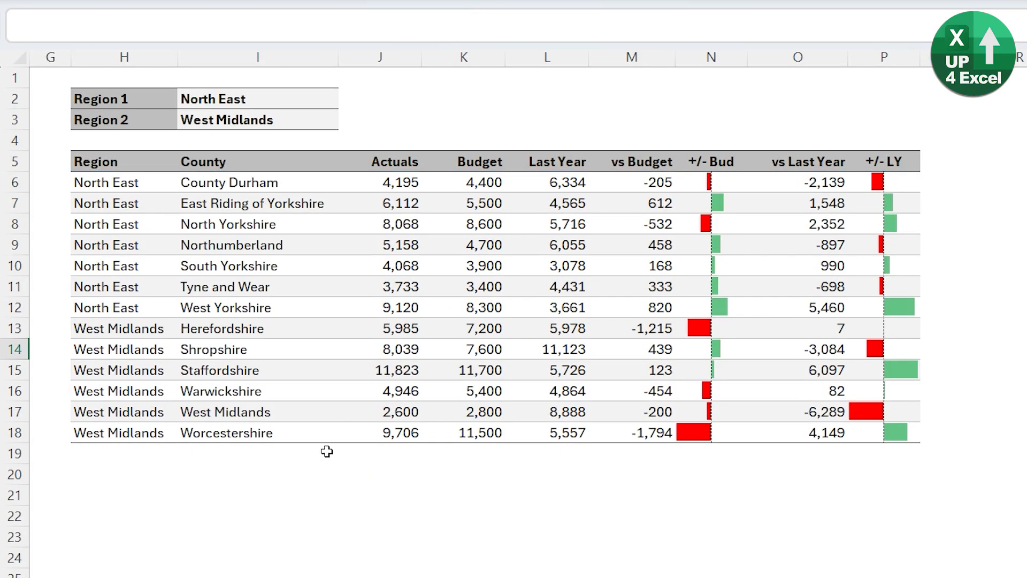
# Step: Choose a different region for Region 2 from its list in I3
pyautogui.click(225, 442)
pyautogui.click(334, 120)
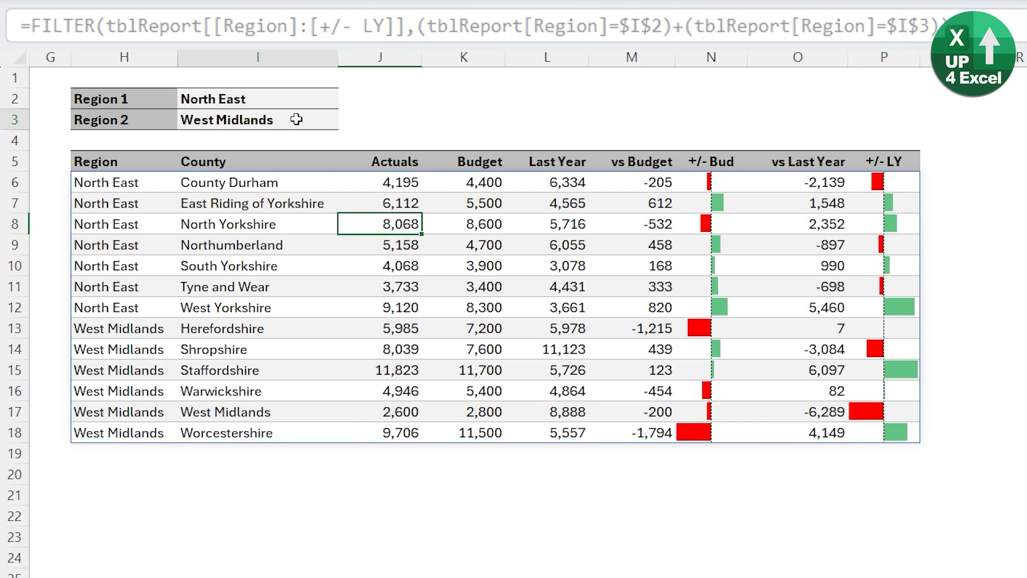
pyautogui.click(343, 123)
pyautogui.click(259, 194)
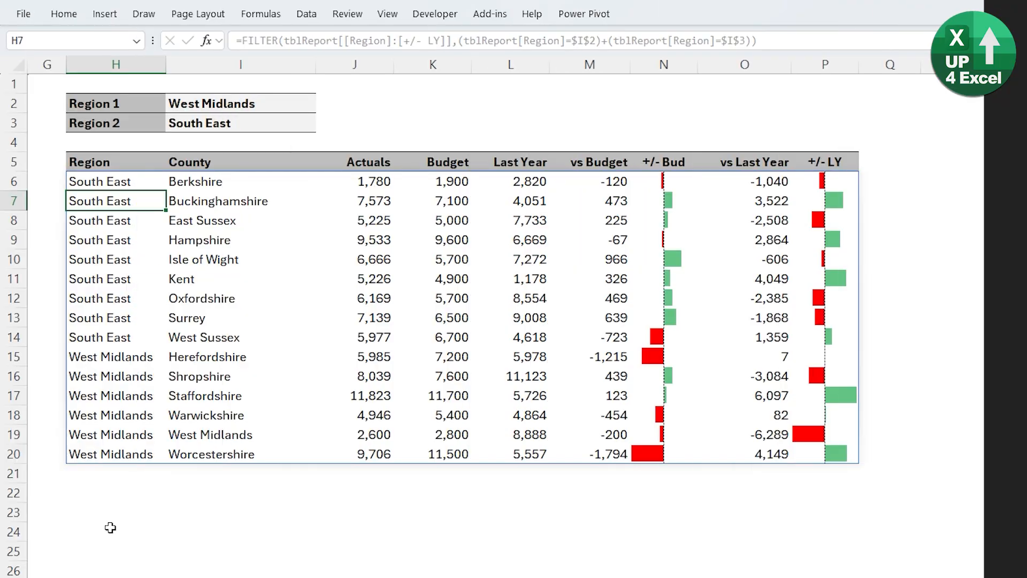
# Step: Locate the helper columns beside the report and select the empty cell below the Live heading
pyautogui.click(101, 494)
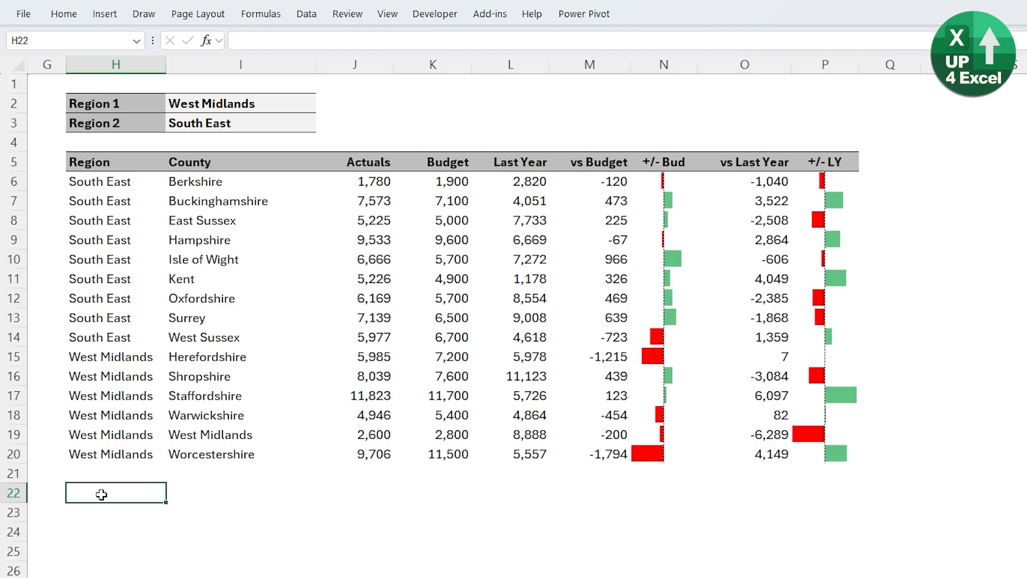
pyautogui.hotkey('ctrl', 'a')
pyautogui.hscroll(-3, 102, 495)
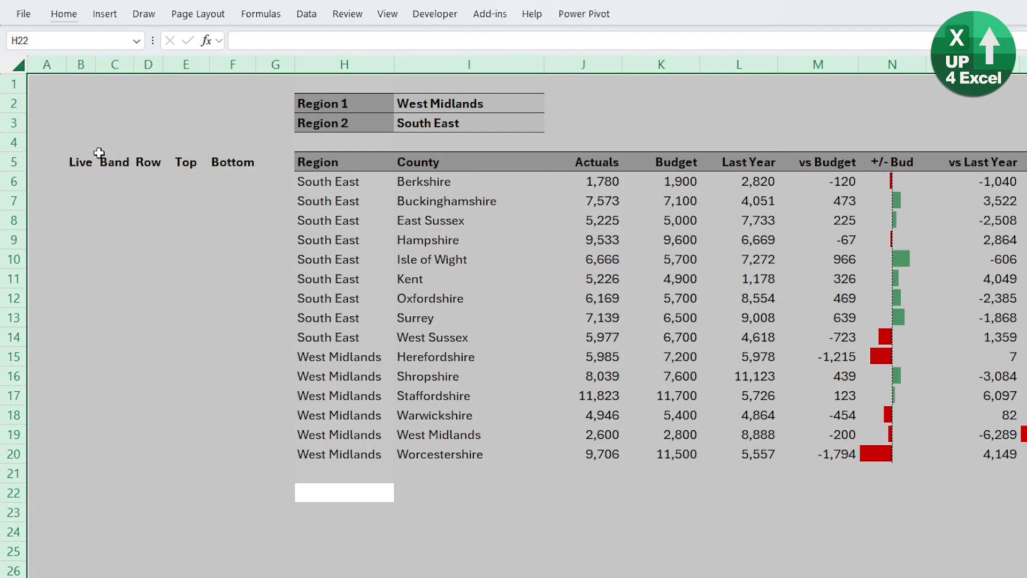
pyautogui.click(77, 162)
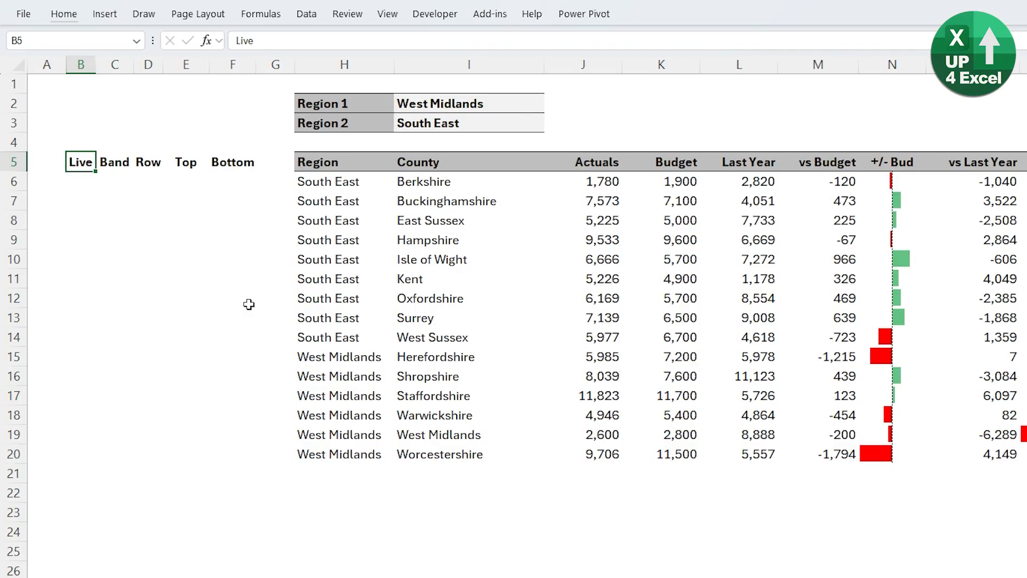
pyautogui.press('Down')
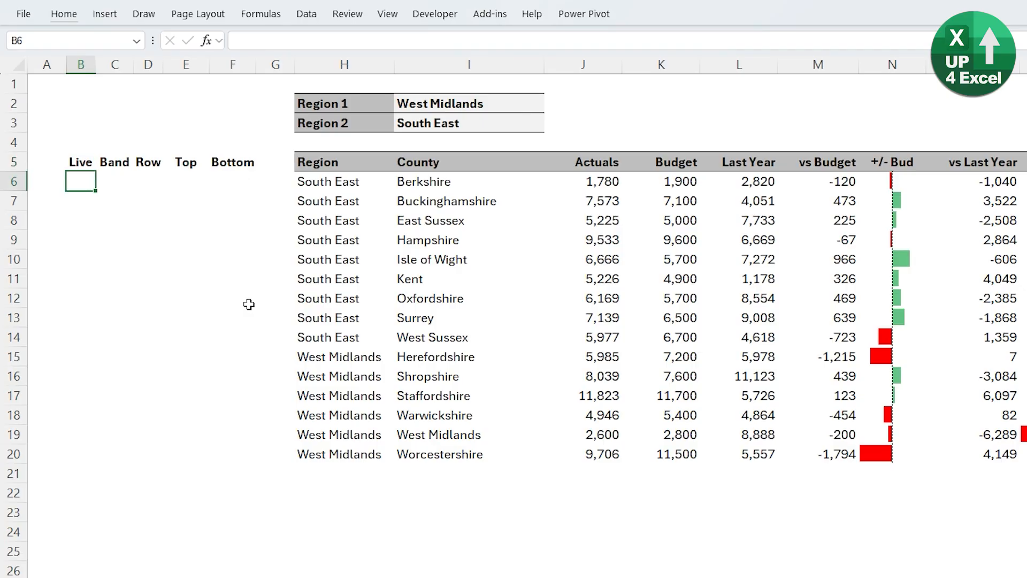
pyautogui.press('Up')
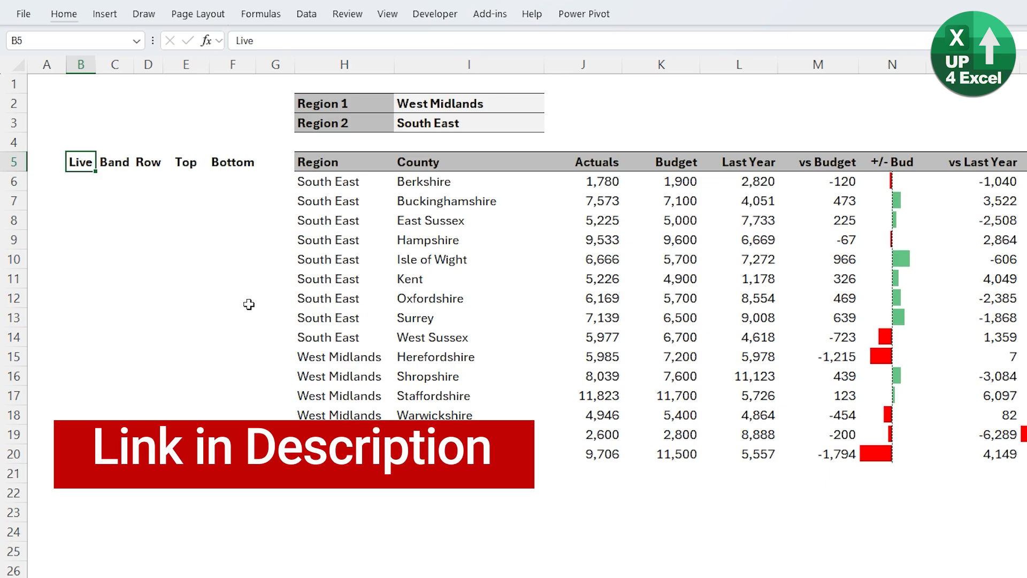
pyautogui.press('Return')
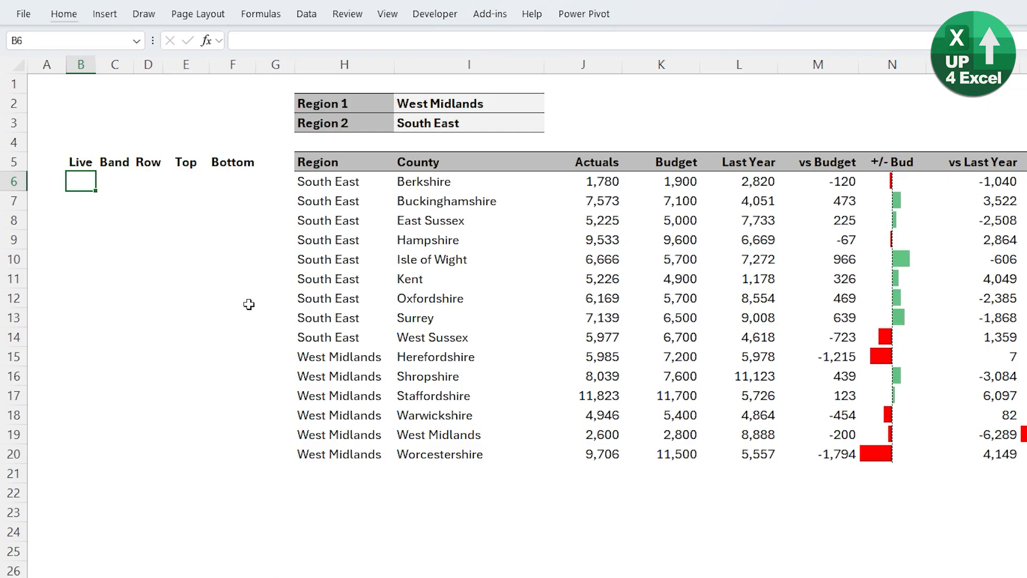
# Step: Try the spill reference =H6# in H23 to repeat the whole filtered report, and clear that test formula
pyautogui.click(337, 183)
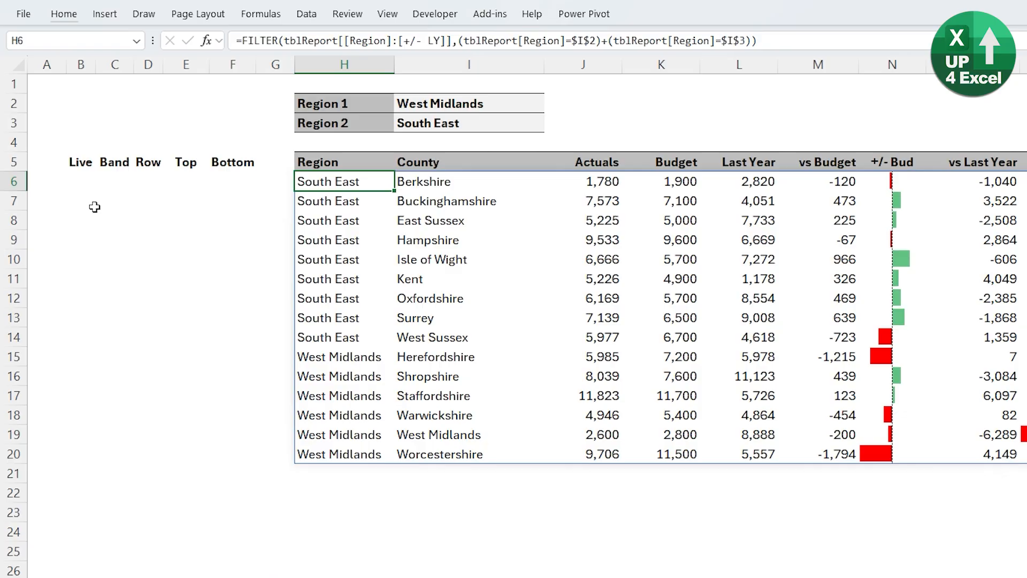
pyautogui.click(354, 506)
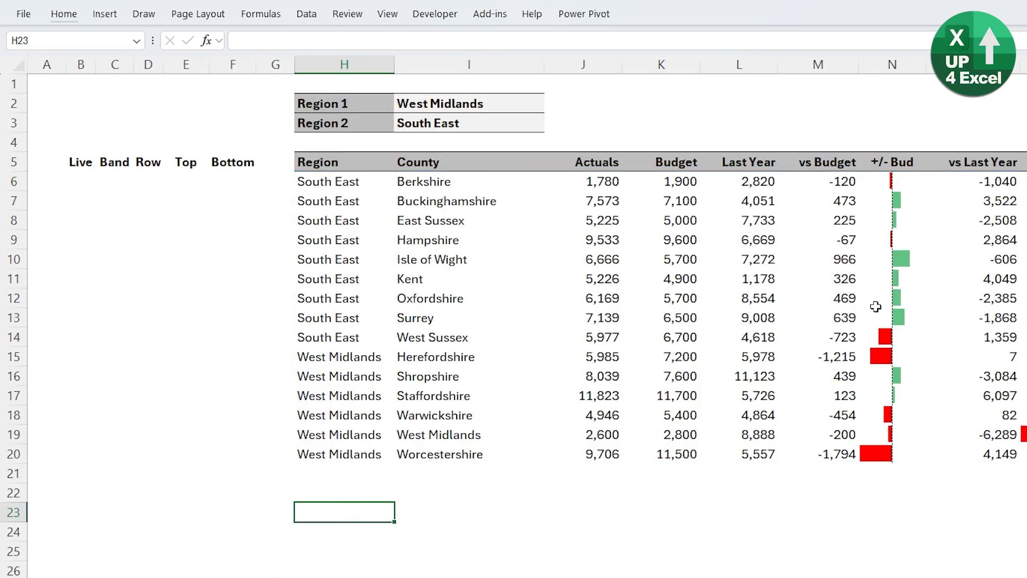
pyautogui.write('=')
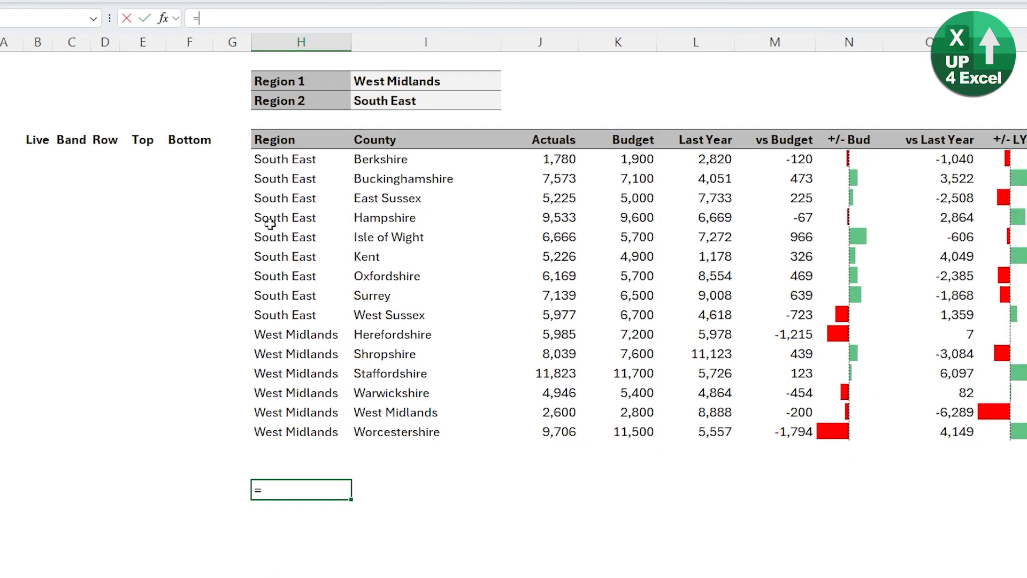
pyautogui.click(318, 186)
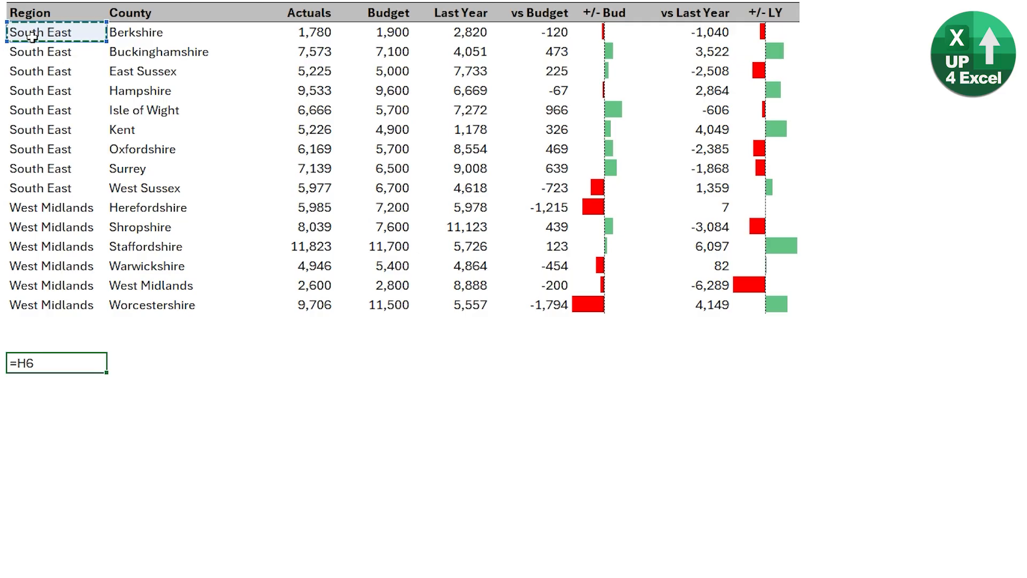
pyautogui.write('#')
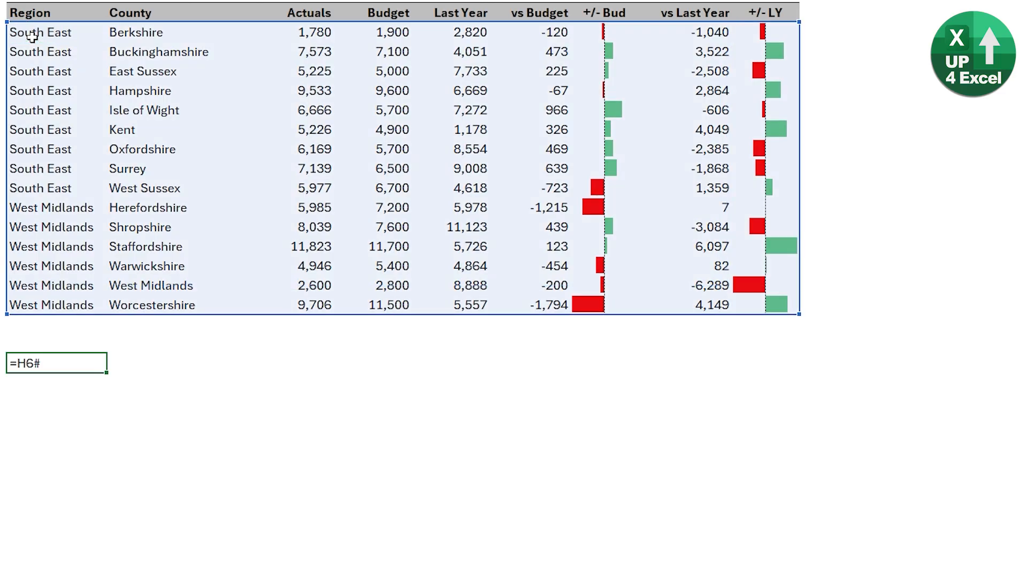
pyautogui.press('Return')
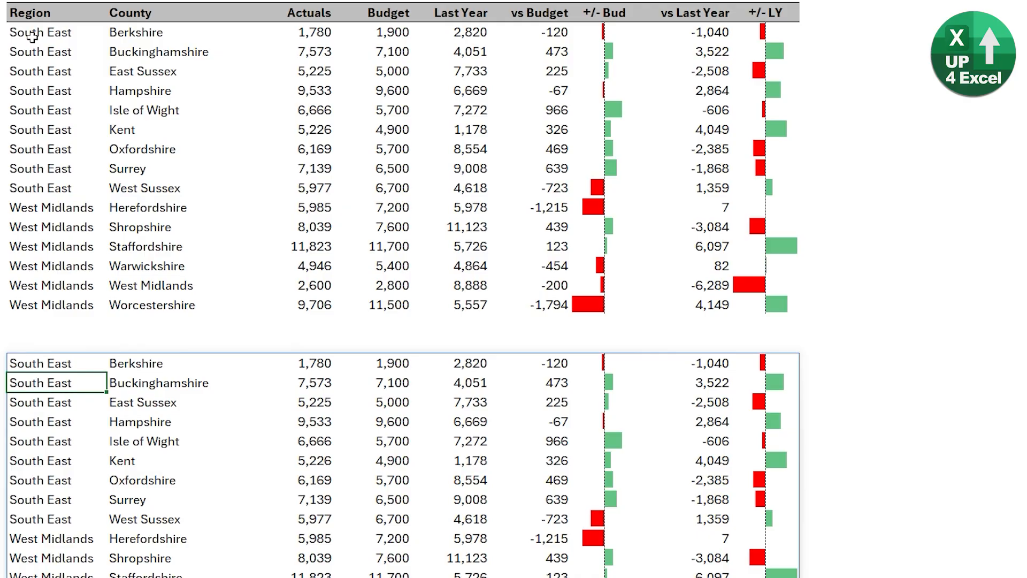
pyautogui.press('Up')
pyautogui.press('Delete')
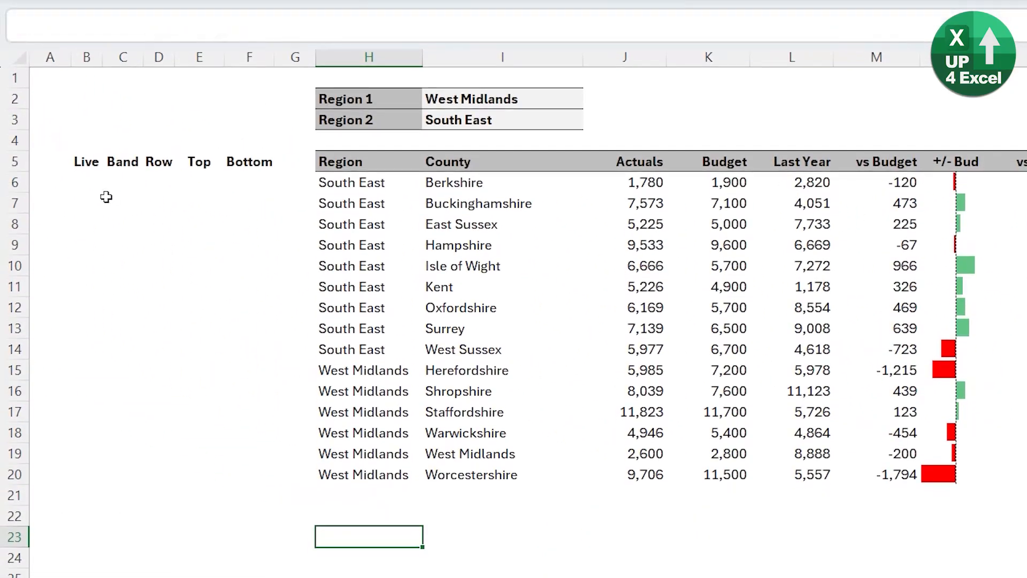
# Step: Enter =H6# in B6 under Live to reference the whole spilled report
pyautogui.click(83, 184)
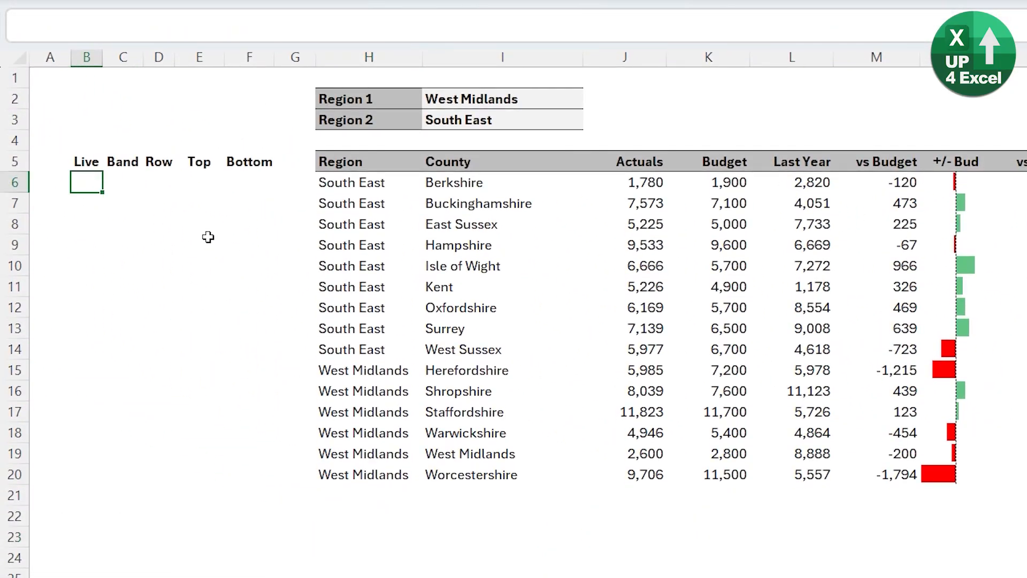
pyautogui.write('=')
pyautogui.press('Right')
pyautogui.press('Right')
pyautogui.press('Right')
pyautogui.press('Right')
pyautogui.press('Right')
pyautogui.press('Right')
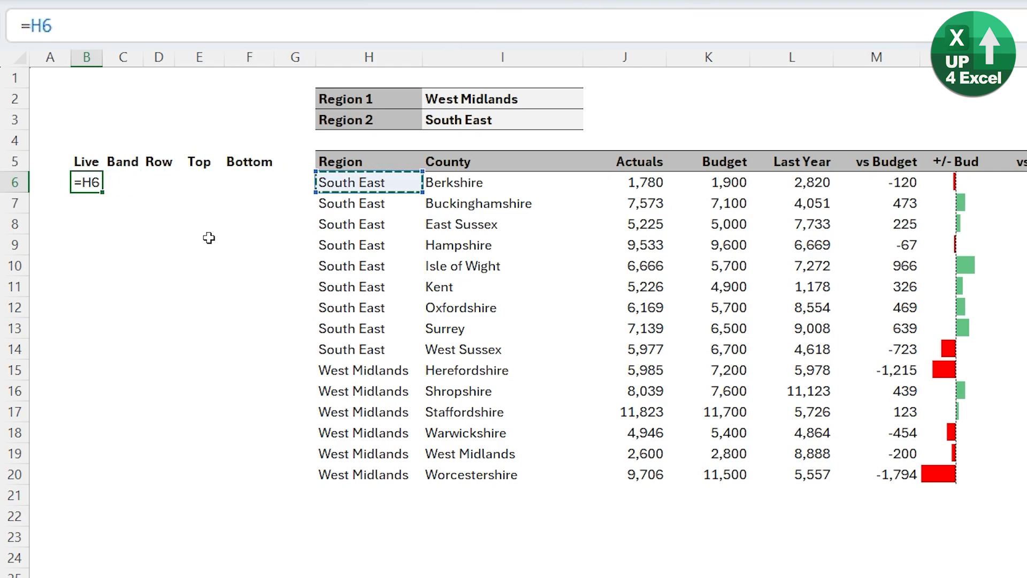
pyautogui.write('#')
pyautogui.press('Return')
pyautogui.press('Up')
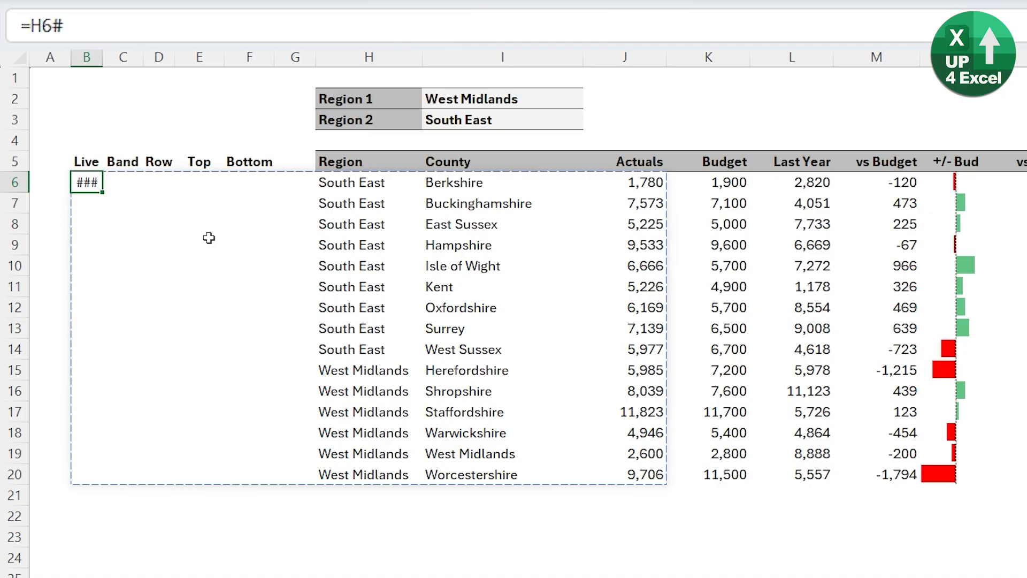
# Step: Wrap the reference in B6 in INDEX to return only the report's first column: =INDEX(H6#,,1)
pyautogui.click(23, 26)
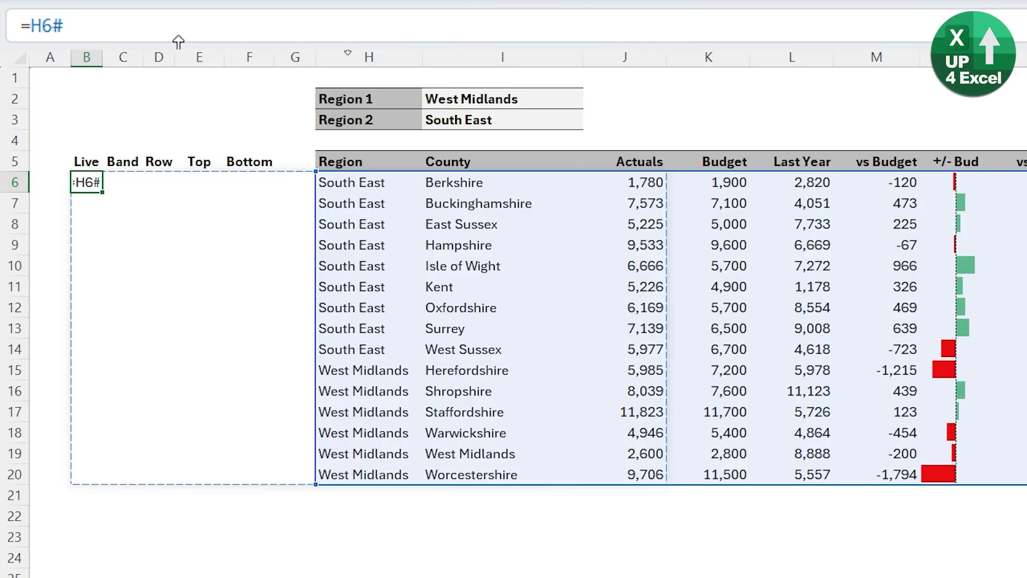
pyautogui.write('ind')
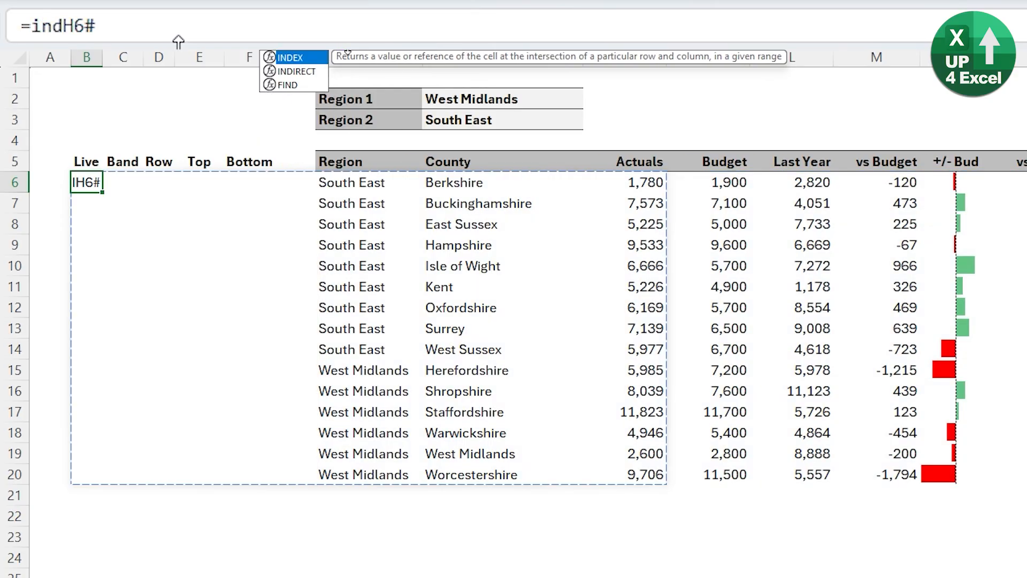
pyautogui.press('Tab')
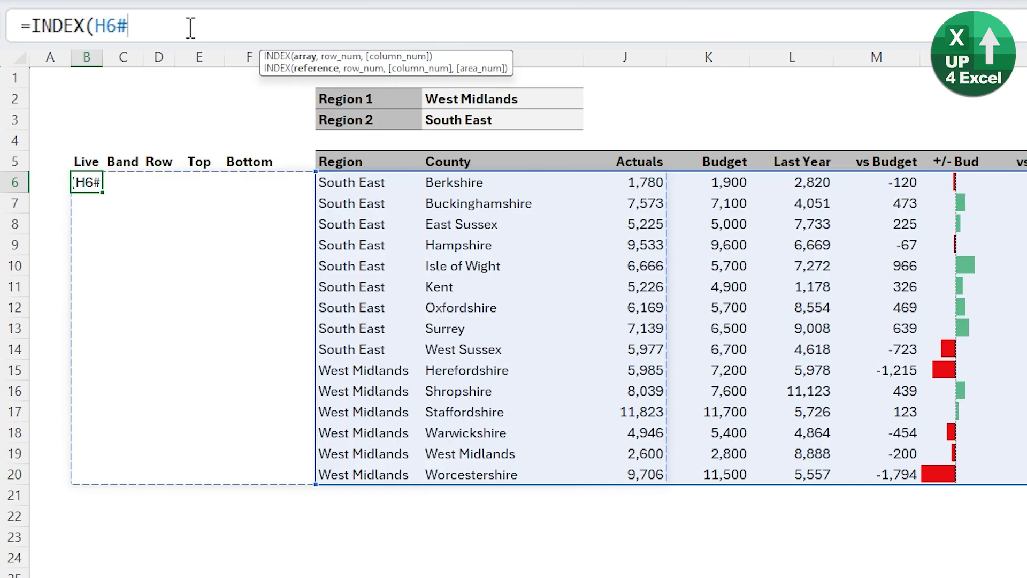
pyautogui.write(',,1)')
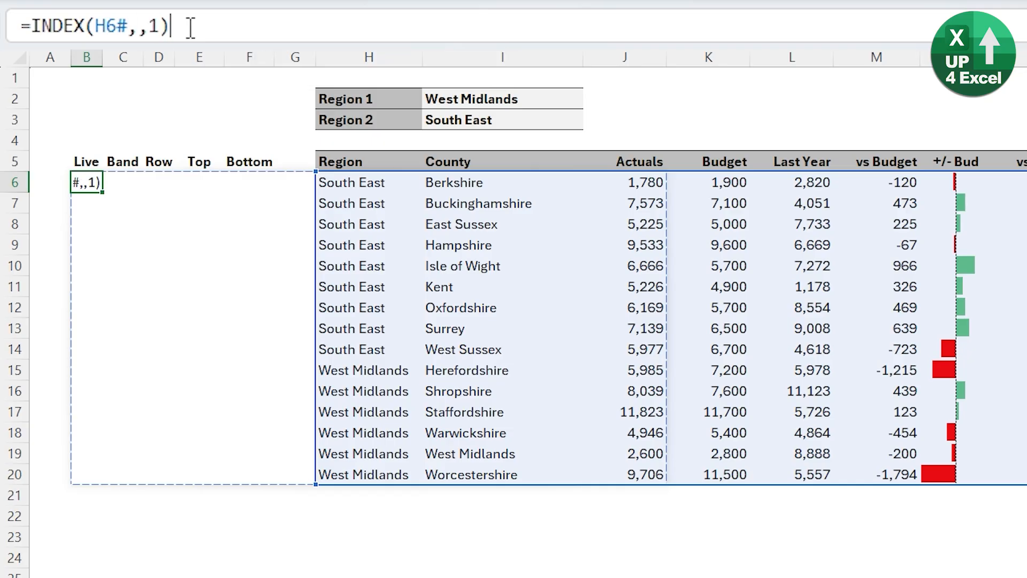
pyautogui.press('Return')
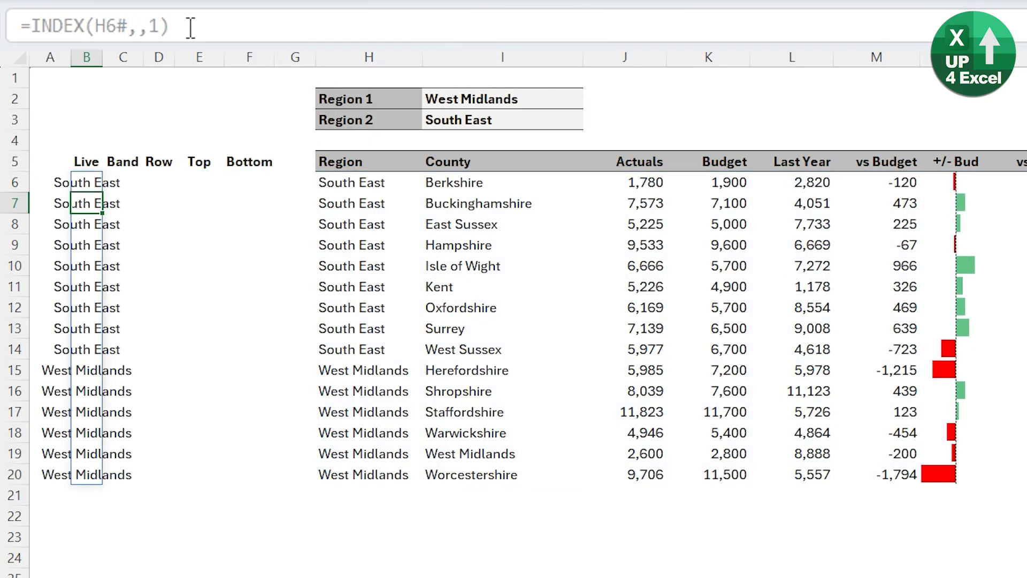
pyautogui.press('Up')
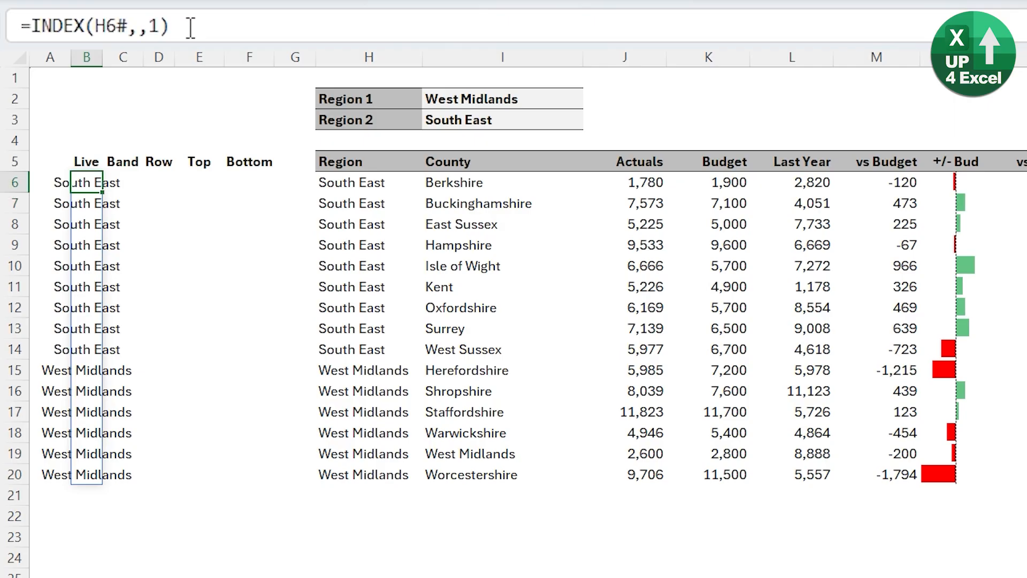
# Step: Extend the Live formula in B6 to return blank for empty rows and 1 otherwise: =IF(INDEX(H6#,,1)="","",1)
pyautogui.click(30, 26)
pyautogui.write('if(')
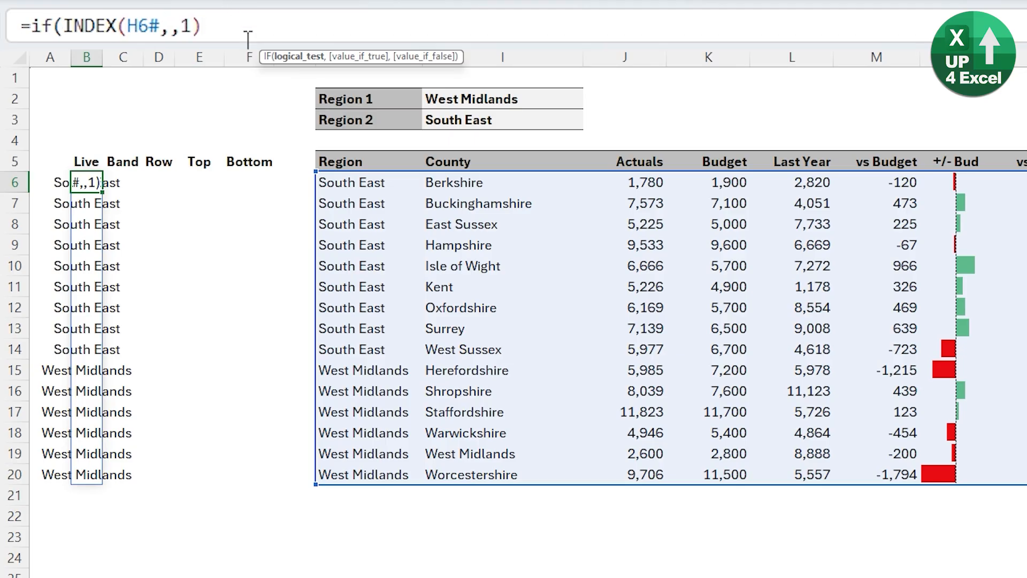
pyautogui.write('="","",')
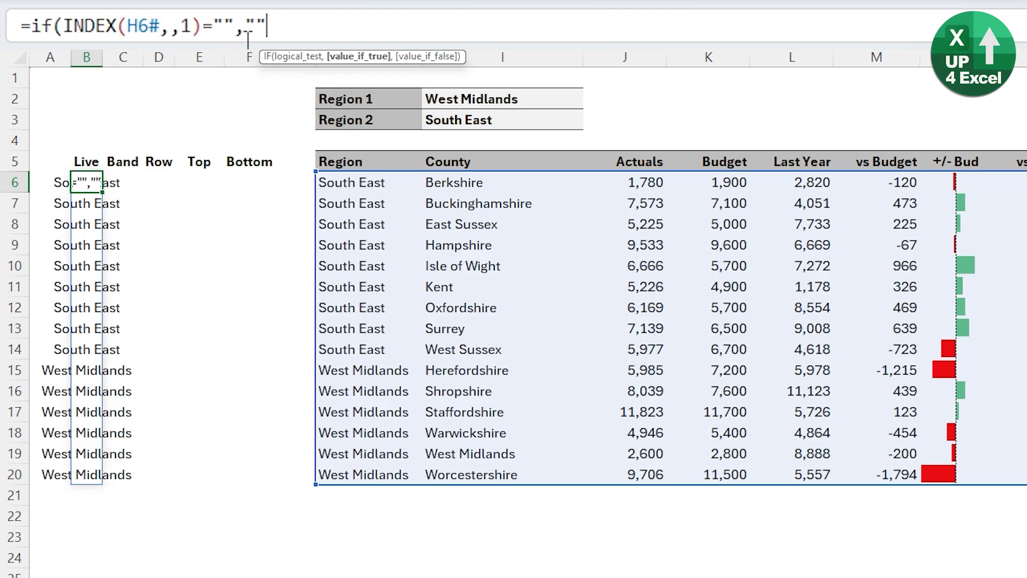
pyautogui.write('1)')
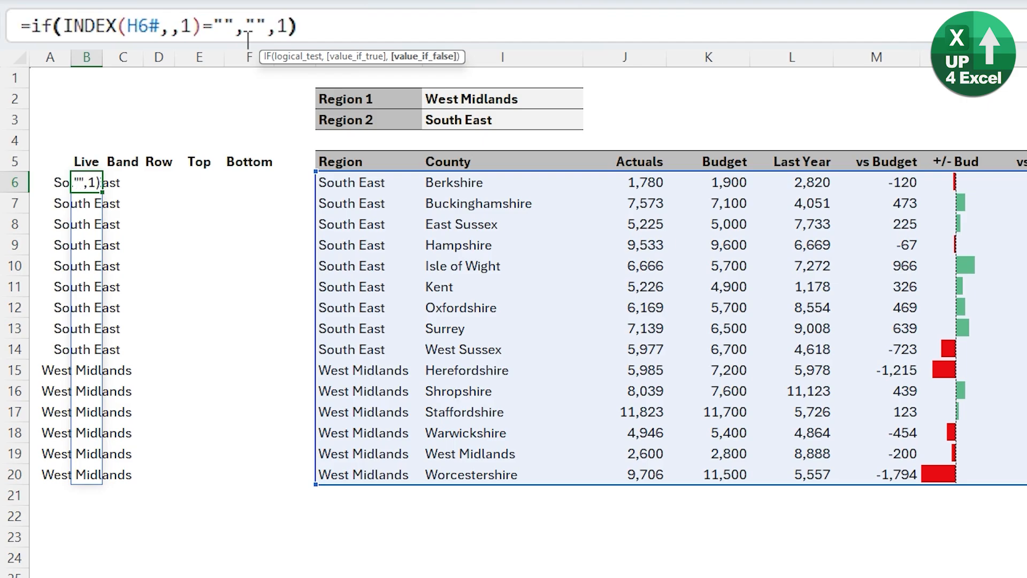
pyautogui.press('Return')
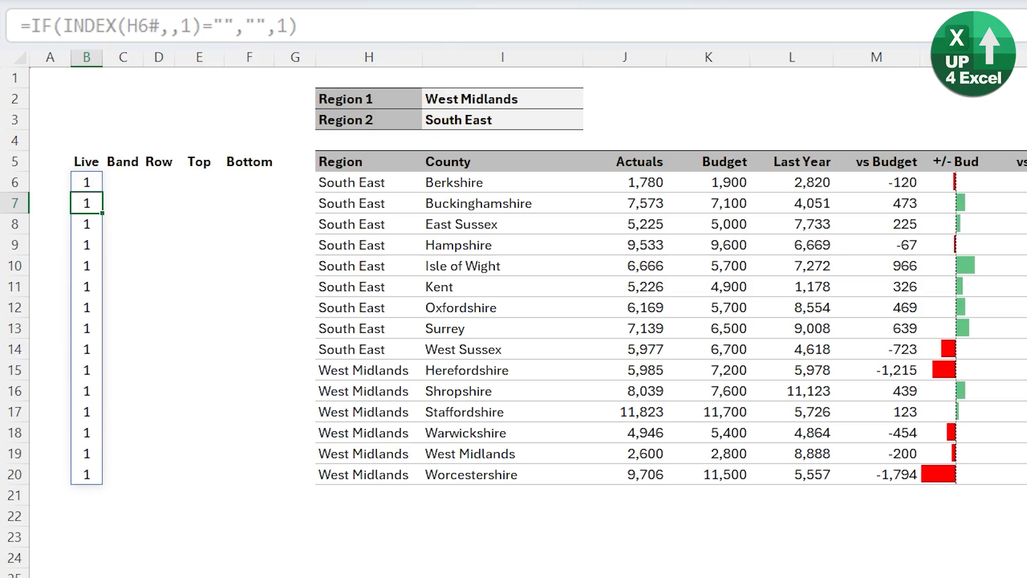
# Step: Test the Live column by switching Region 1 to London and to South East
pyautogui.click(498, 101)
pyautogui.click(590, 105)
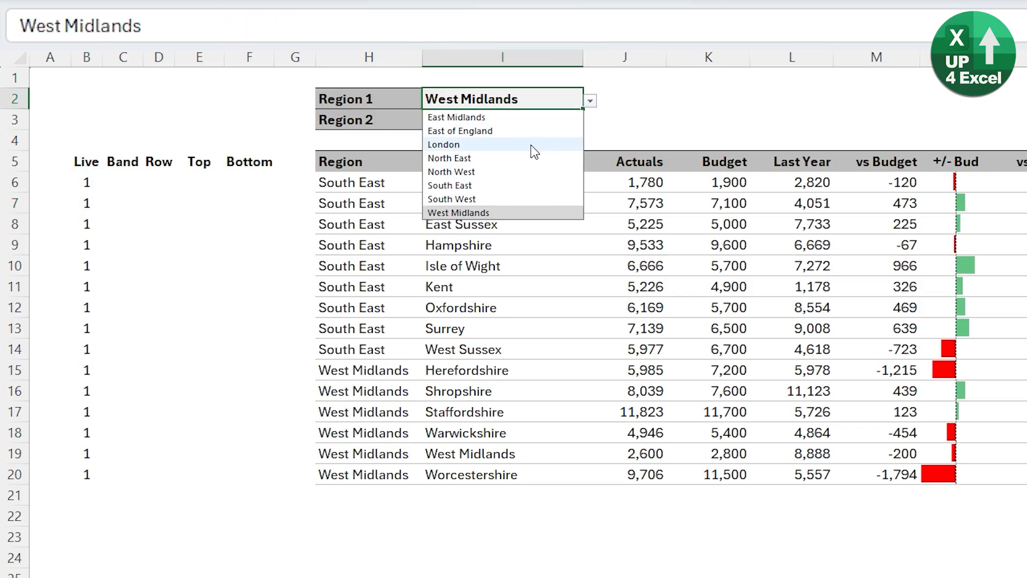
pyautogui.click(532, 144)
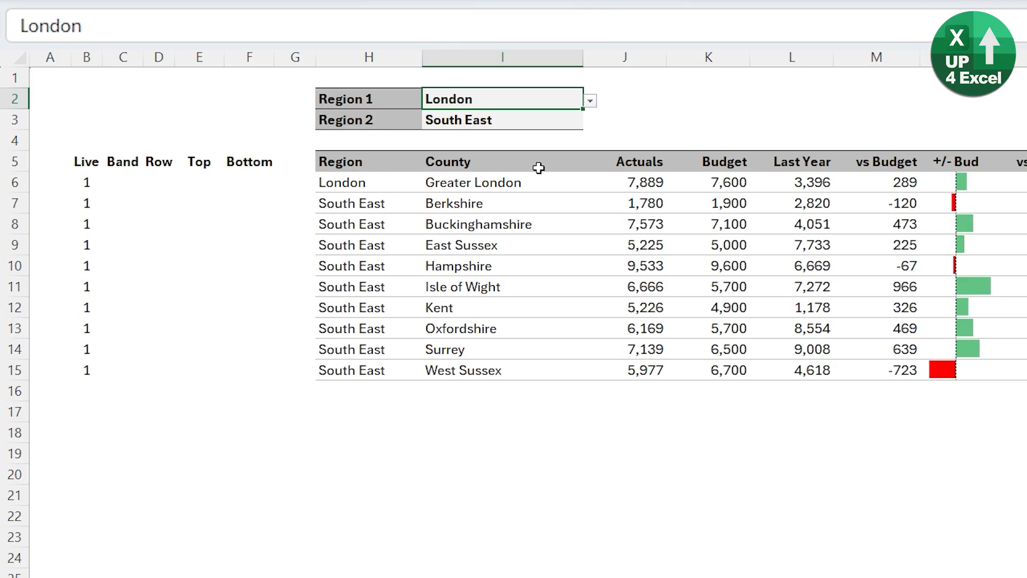
pyautogui.click(590, 101)
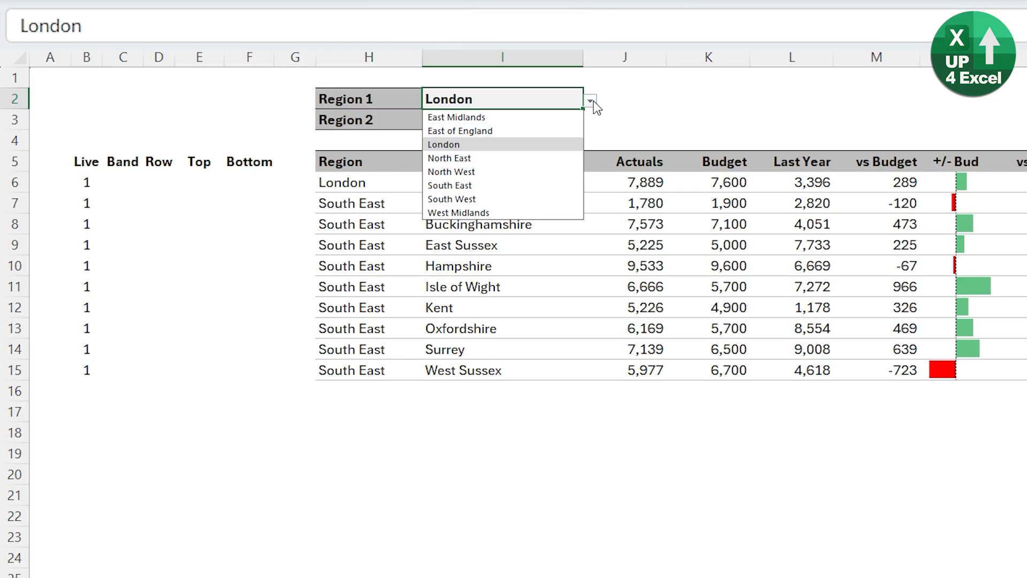
pyautogui.click(493, 186)
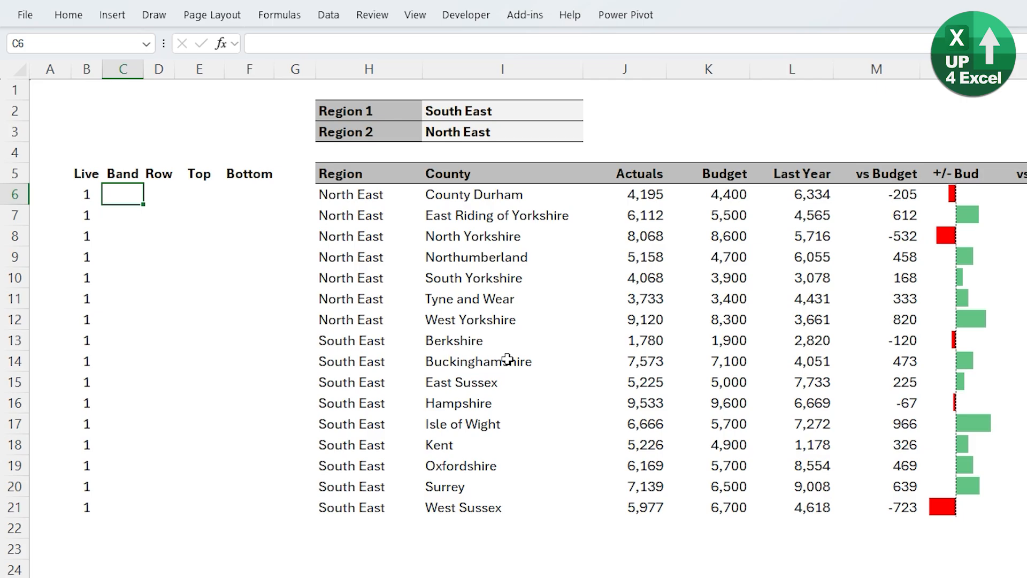
# Step: Enter =ROW(H6#) in C6 under Band to spill the report's row numbers
pyautogui.write('=row(')
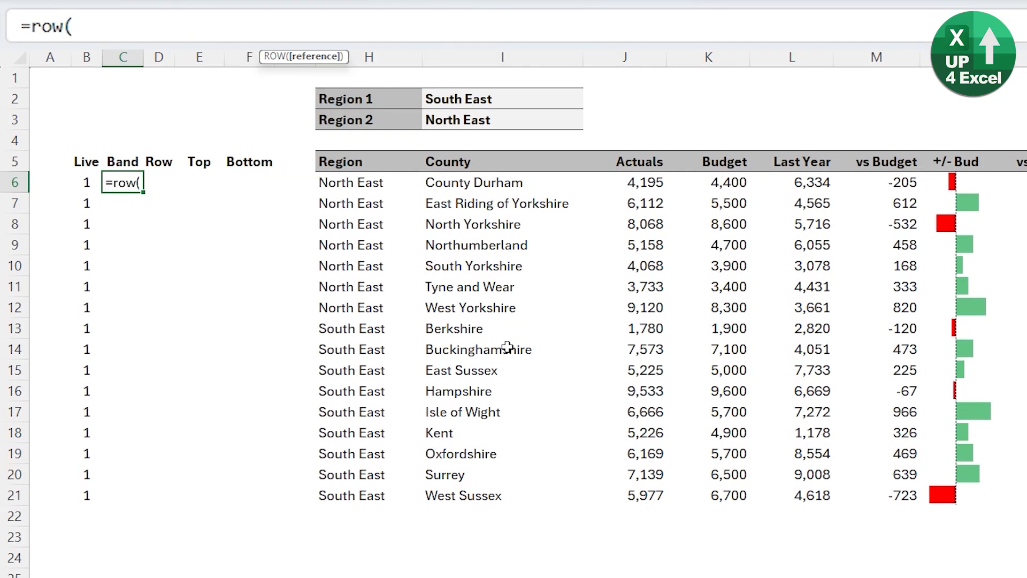
pyautogui.click(377, 183)
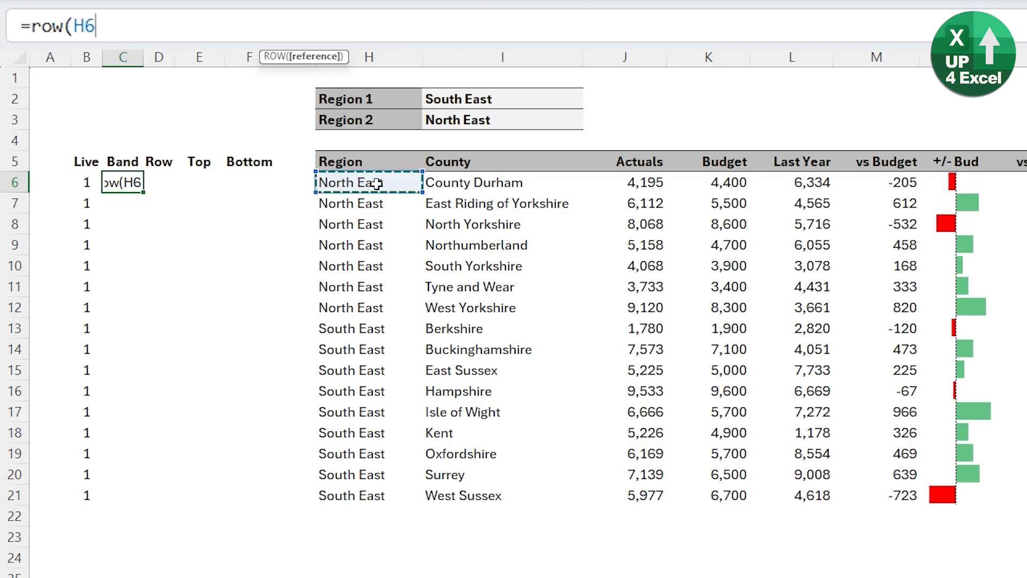
pyautogui.write('#')
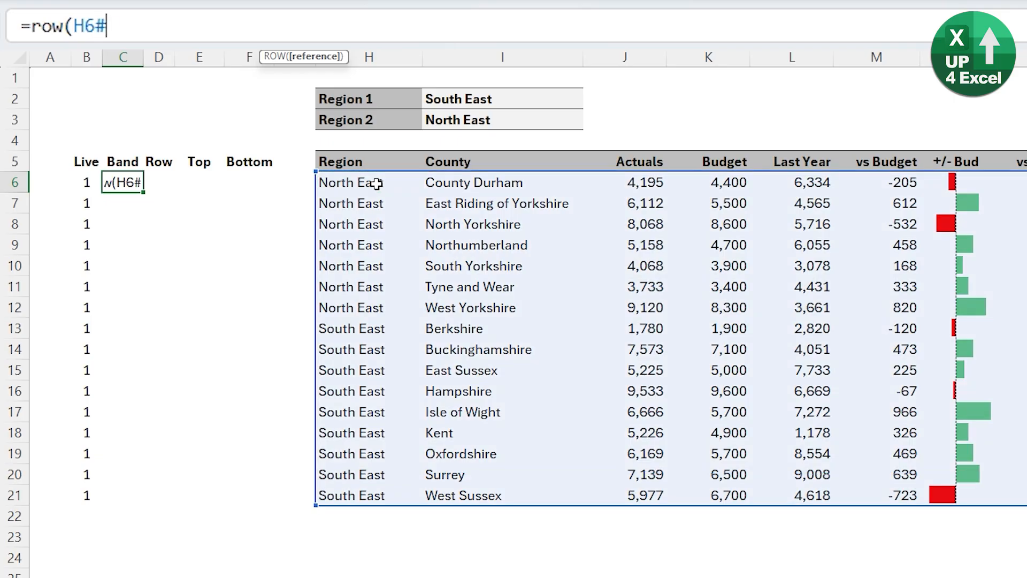
pyautogui.write(')')
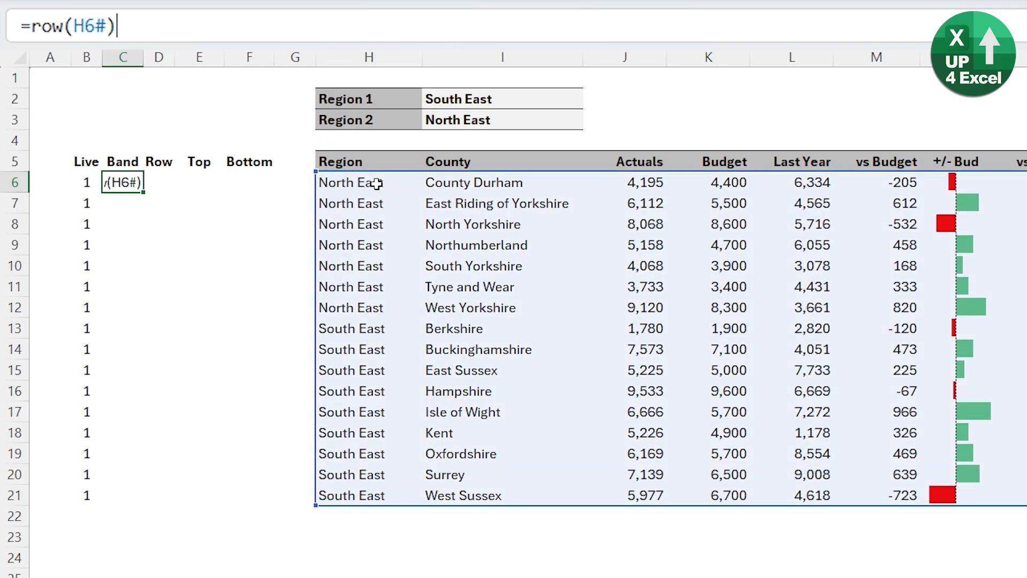
pyautogui.press('Return')
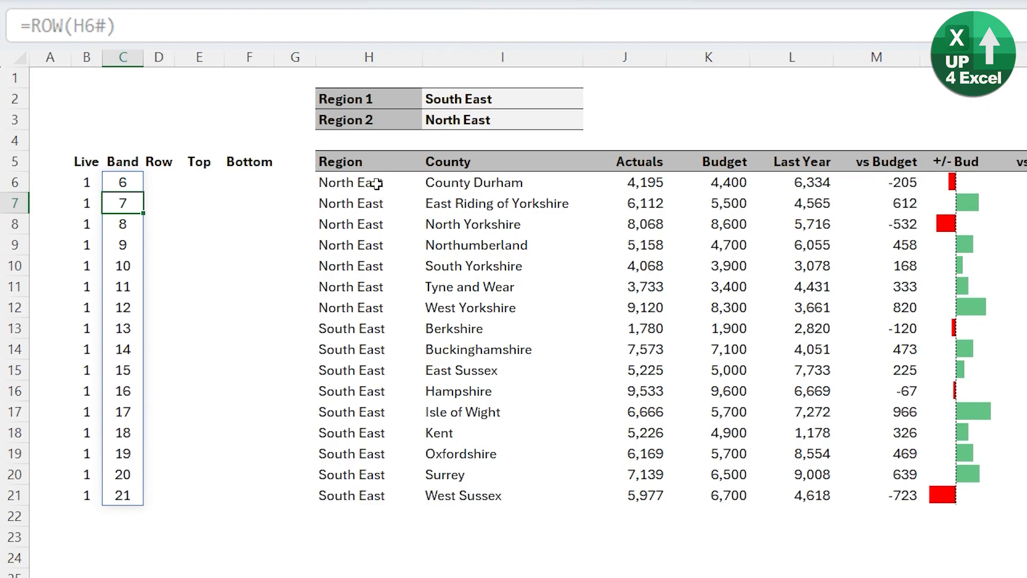
# Step: Wrap the Band formula in C6 in ISEVEN to flag even rows: =ISEVEN(ROW(H6#))
pyautogui.press('Up')
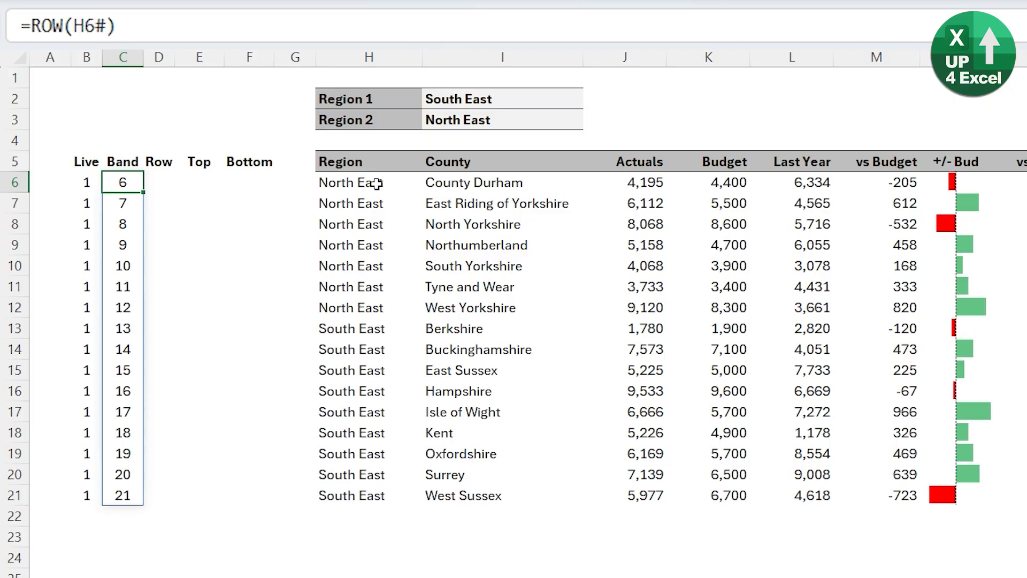
pyautogui.click(39, 26)
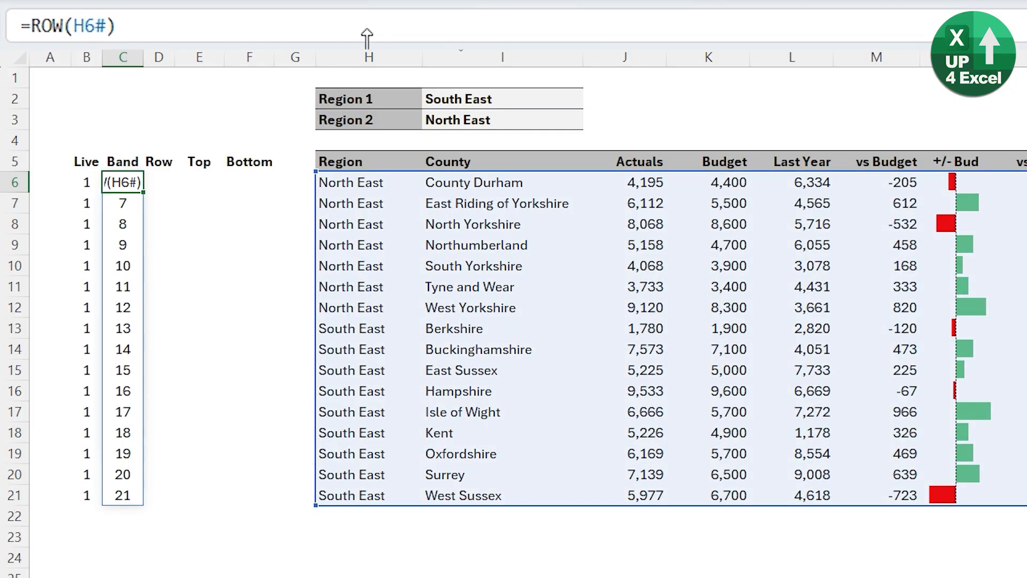
pyautogui.write('is')
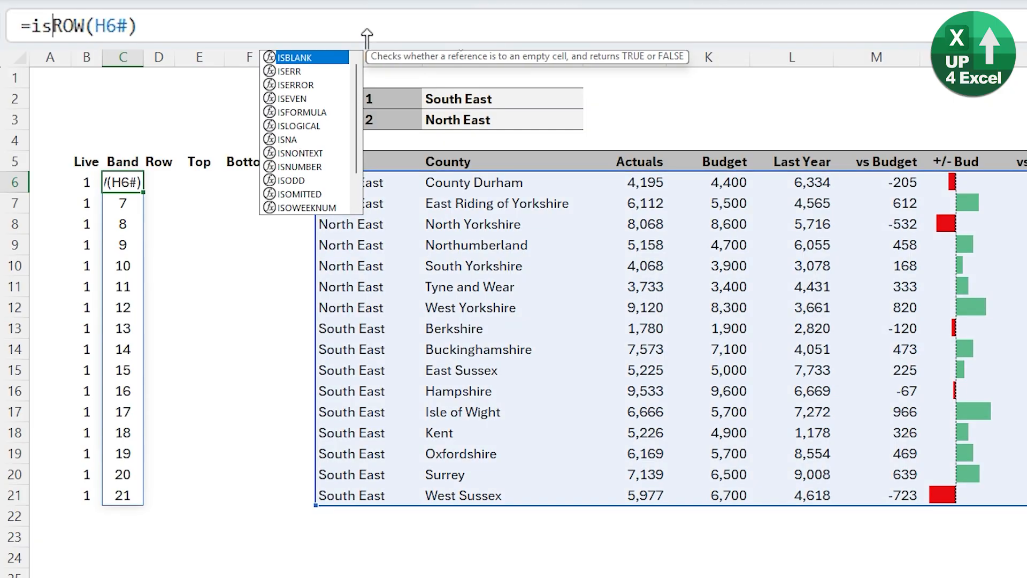
pyautogui.write('e')
pyautogui.press('Down')
pyautogui.press('Down')
pyautogui.press('Tab')
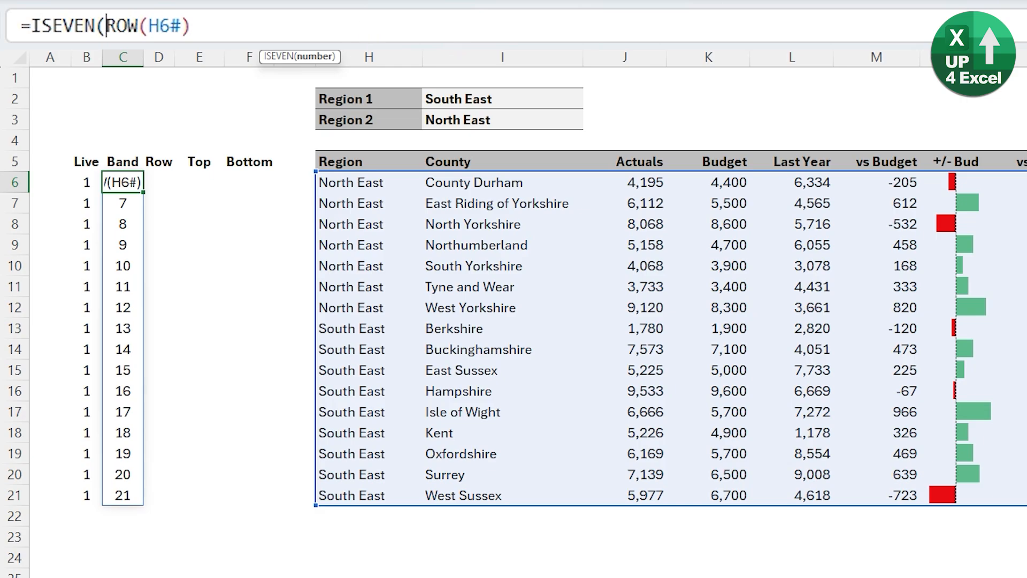
pyautogui.click(209, 24)
pyautogui.write(')')
pyautogui.press('Return')
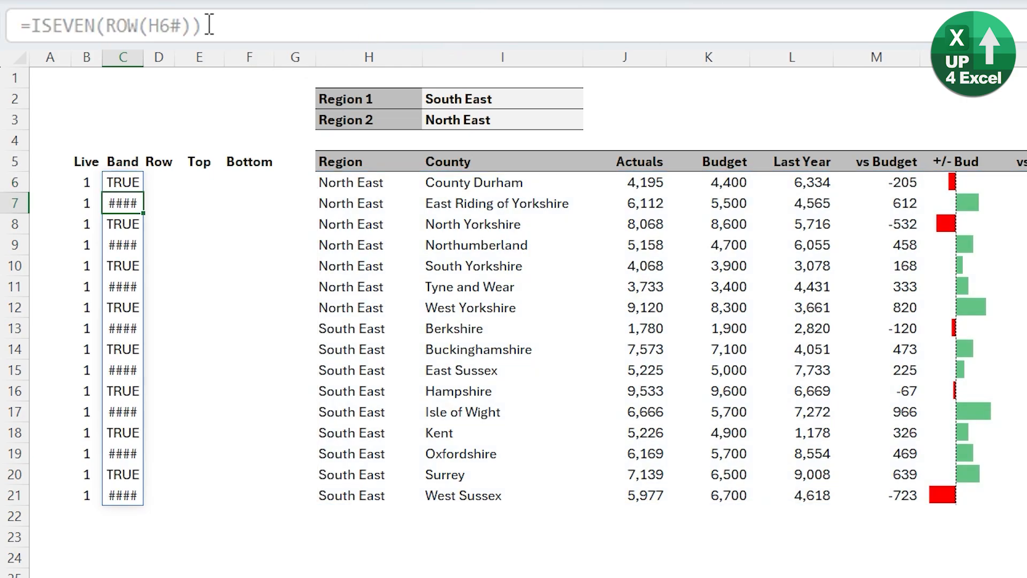
# Step: Convert the Band results in C6 to ones and zeros with a double negative: =--ISEVEN(ROW(H6#))
pyautogui.press('Up')
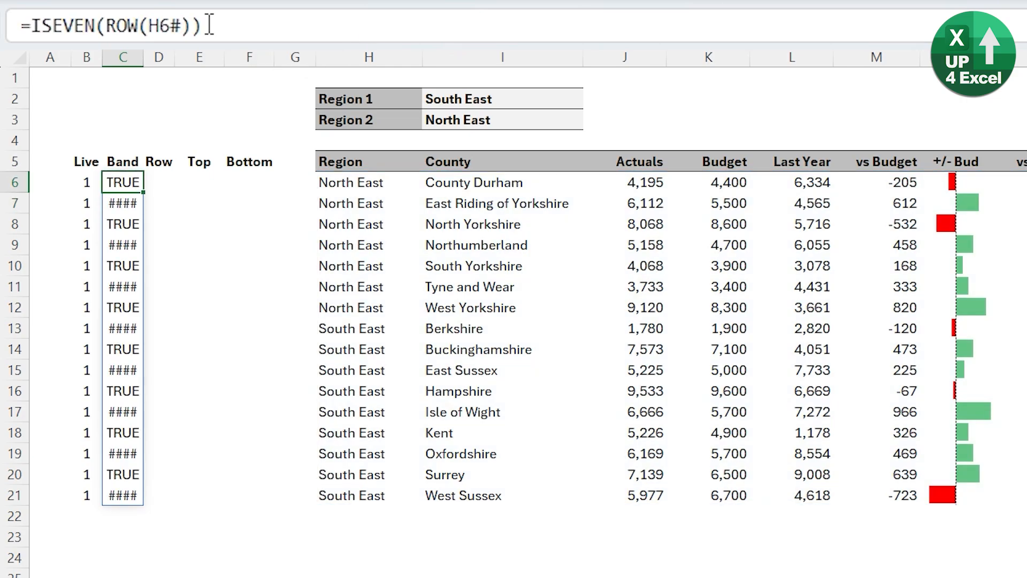
pyautogui.click(31, 24)
pyautogui.write('--')
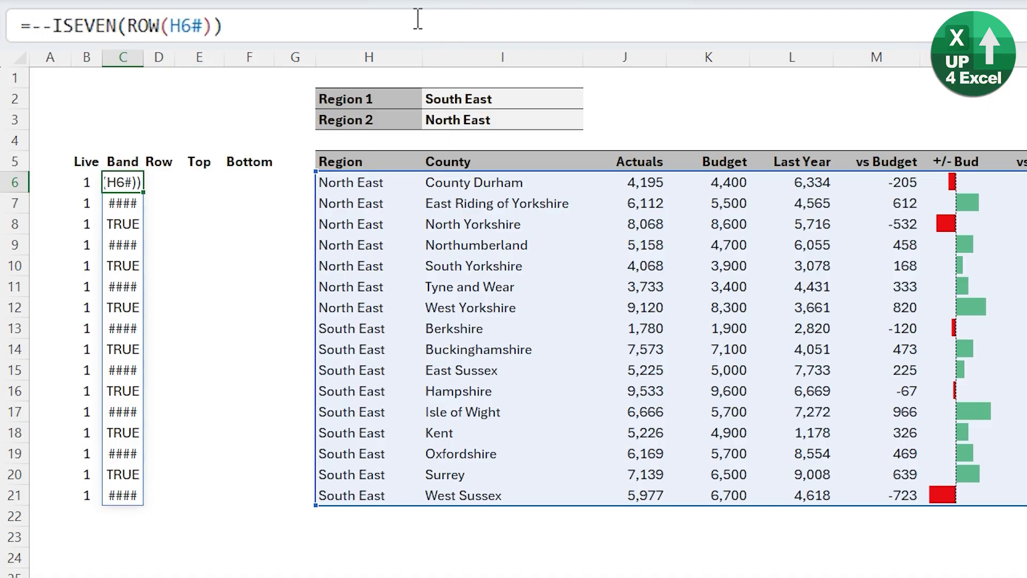
pyautogui.press('Return')
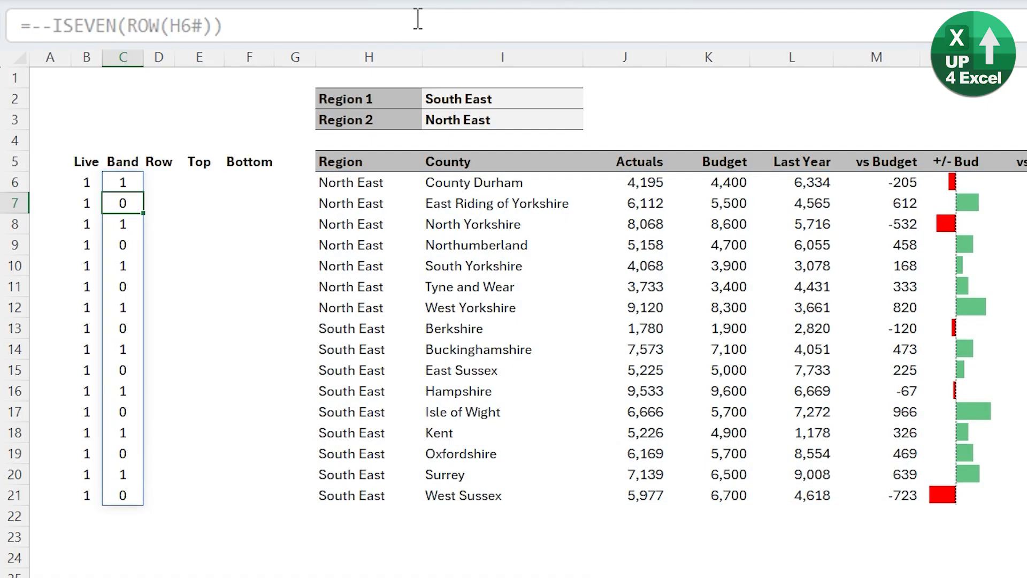
pyautogui.press('Up')
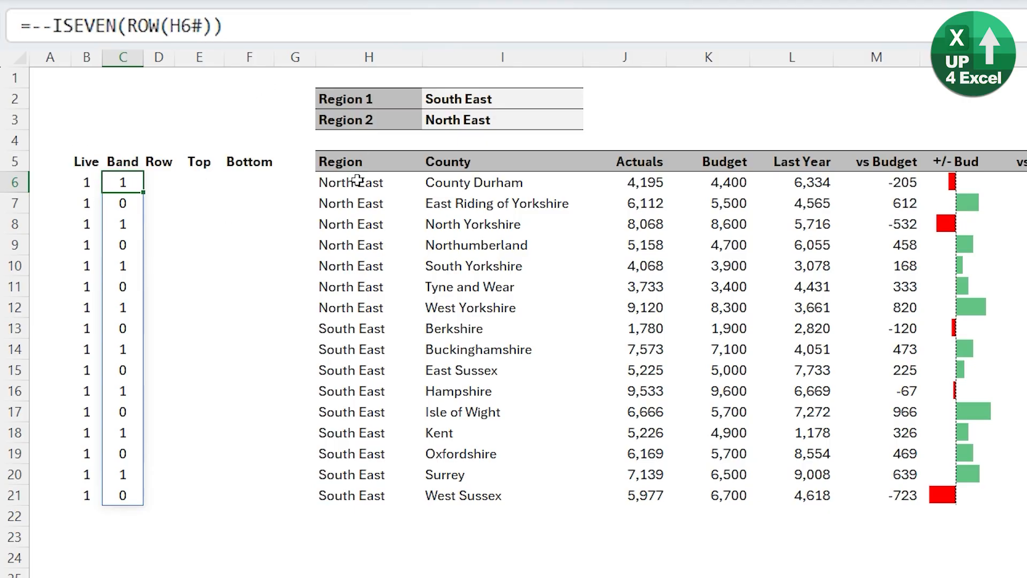
pyautogui.press('F2')
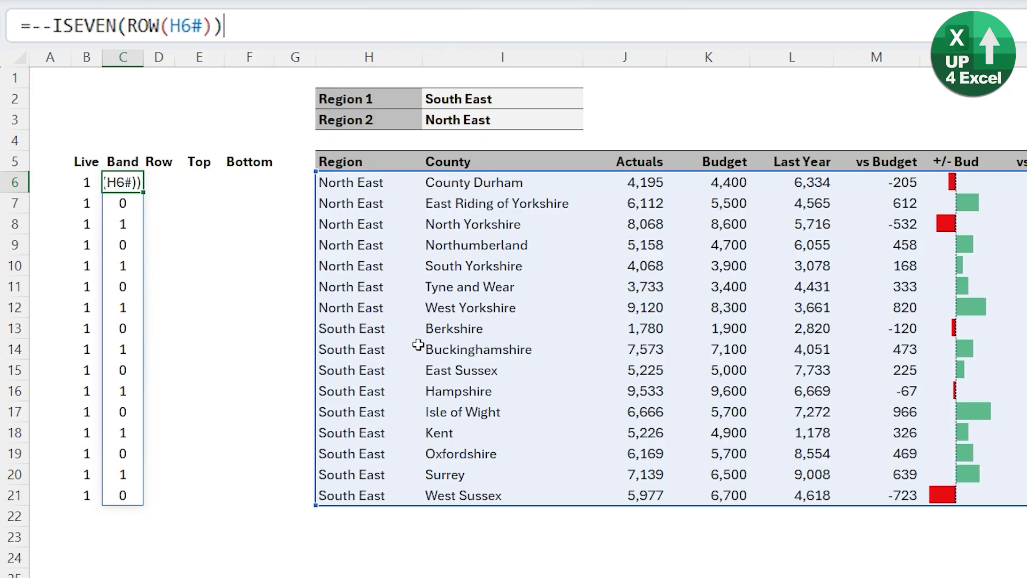
pyautogui.press('Return')
# Step: Set Region 2 to South West and Region 1 to London to test the helper columns
pyautogui.click(471, 123)
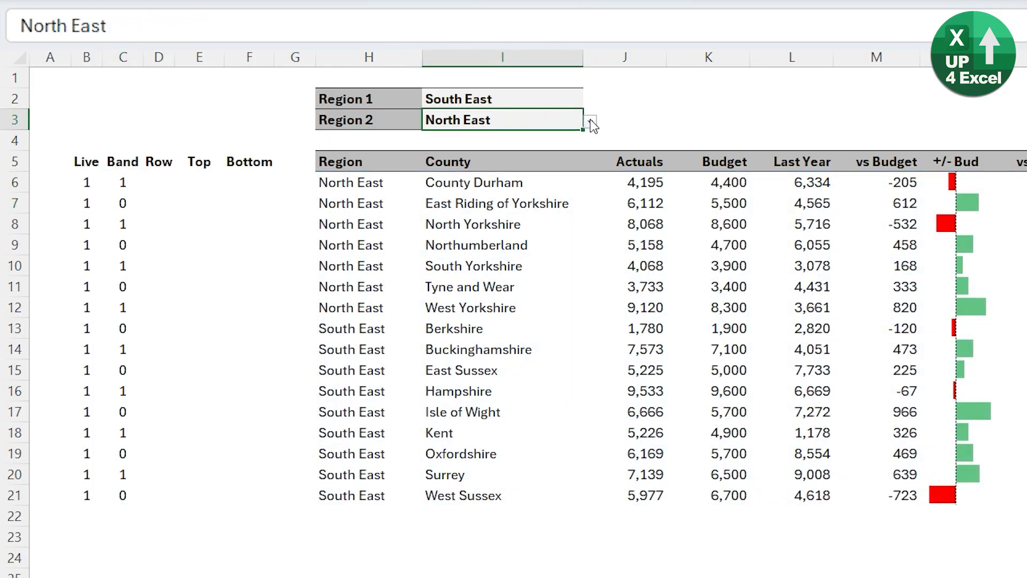
pyautogui.click(590, 123)
pyautogui.click(523, 219)
pyautogui.click(530, 101)
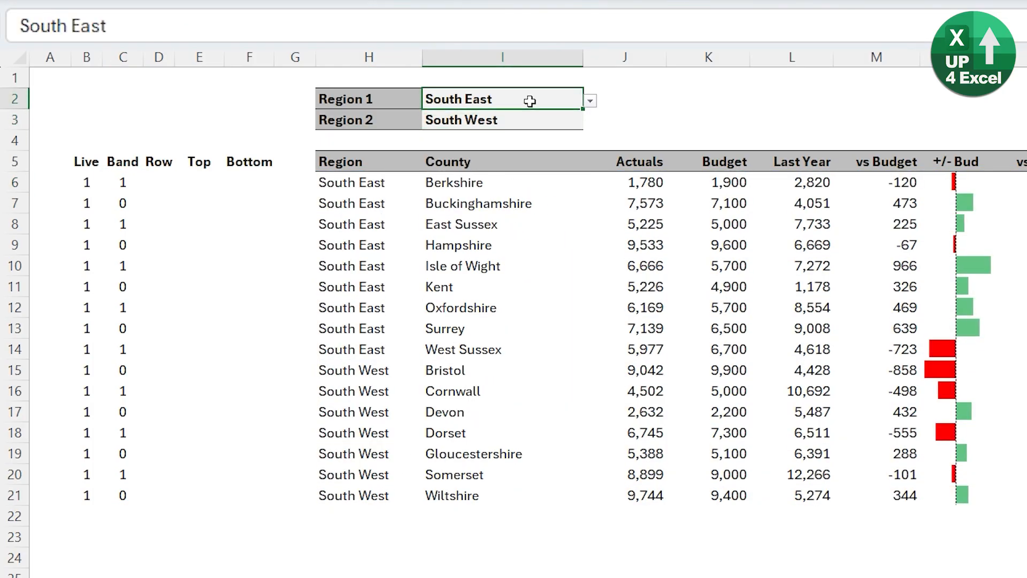
pyautogui.click(590, 101)
pyautogui.click(518, 146)
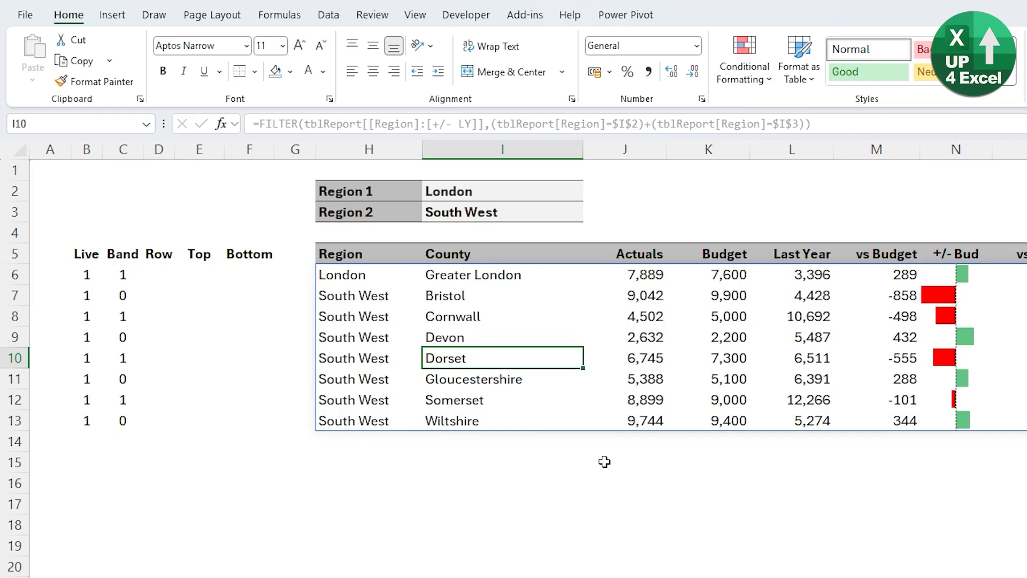
# Step: Start a formula-based conditional formatting rule on H6 with the condition =$C6=1, keeping only the column absolute
pyautogui.click(374, 275)
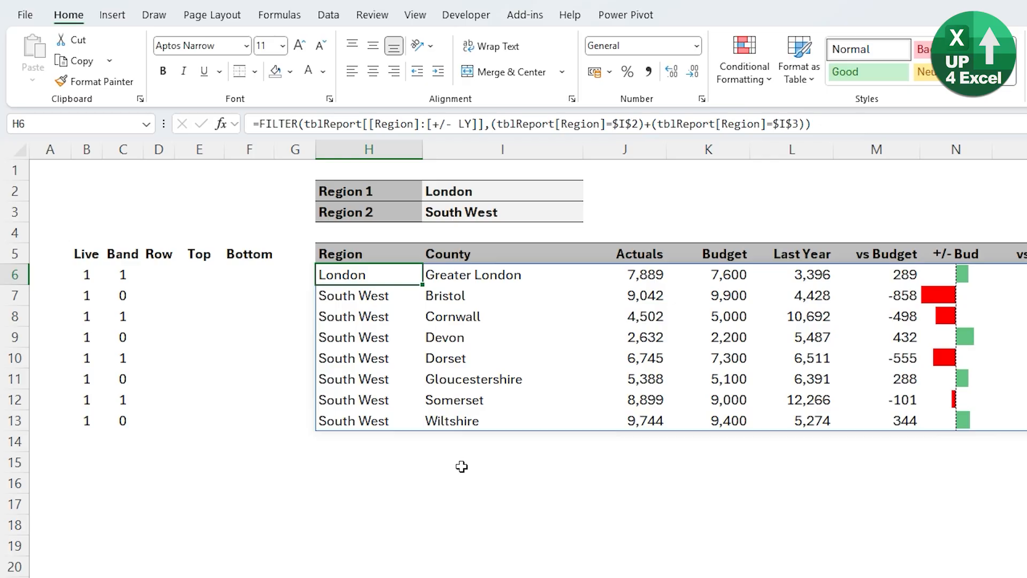
pyautogui.click(743, 59)
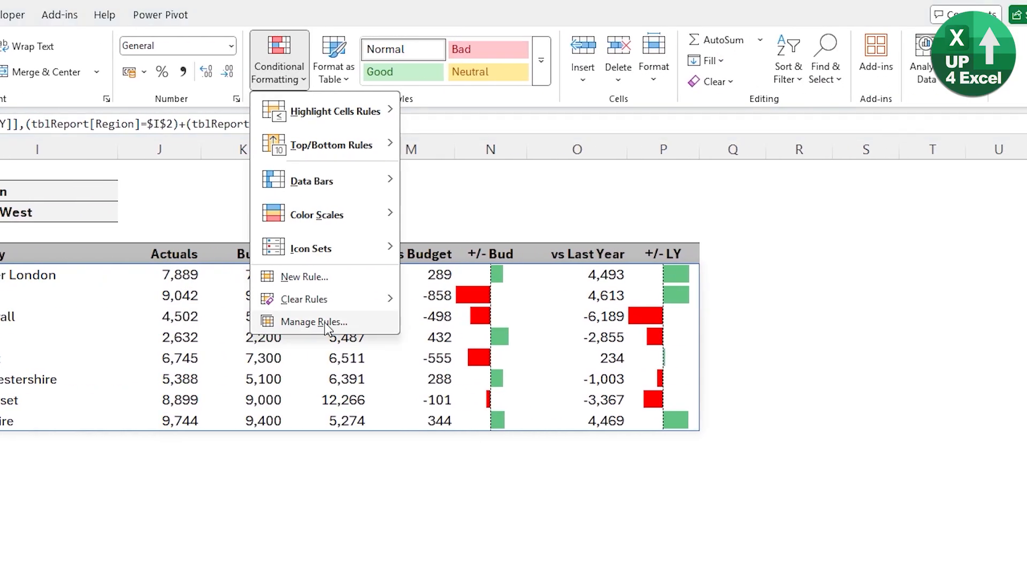
pyautogui.click(318, 276)
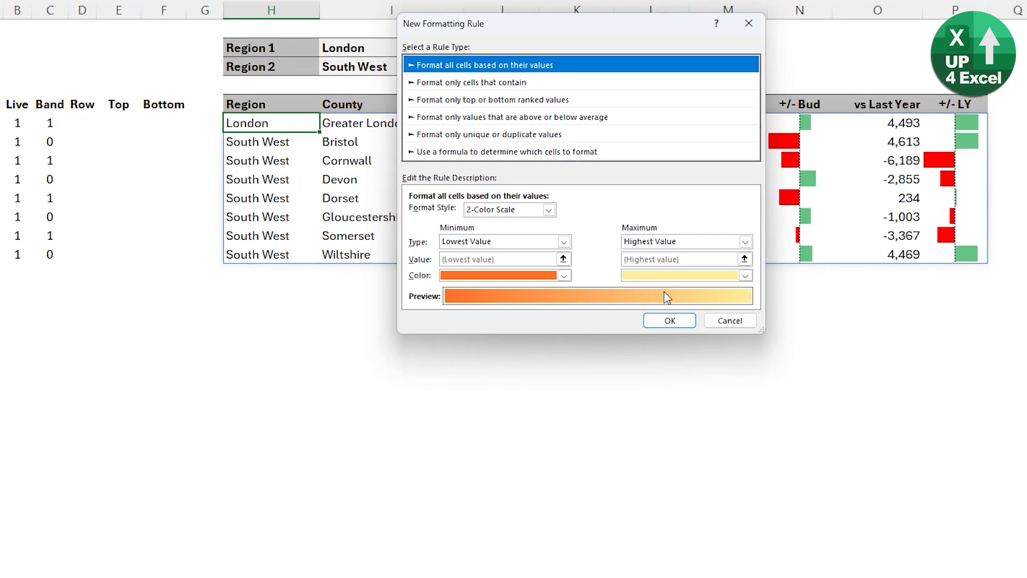
pyautogui.click(514, 152)
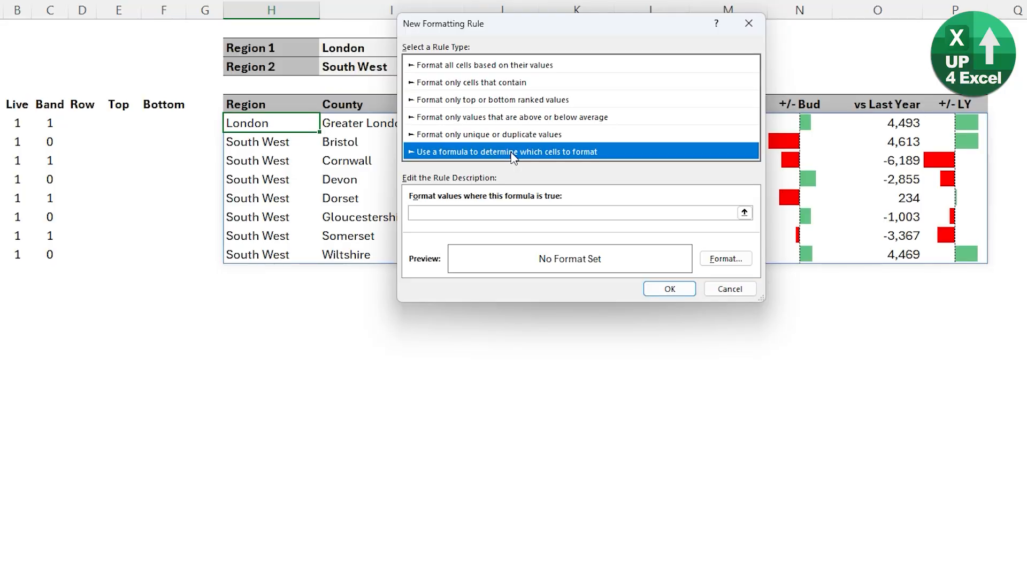
pyautogui.click(459, 214)
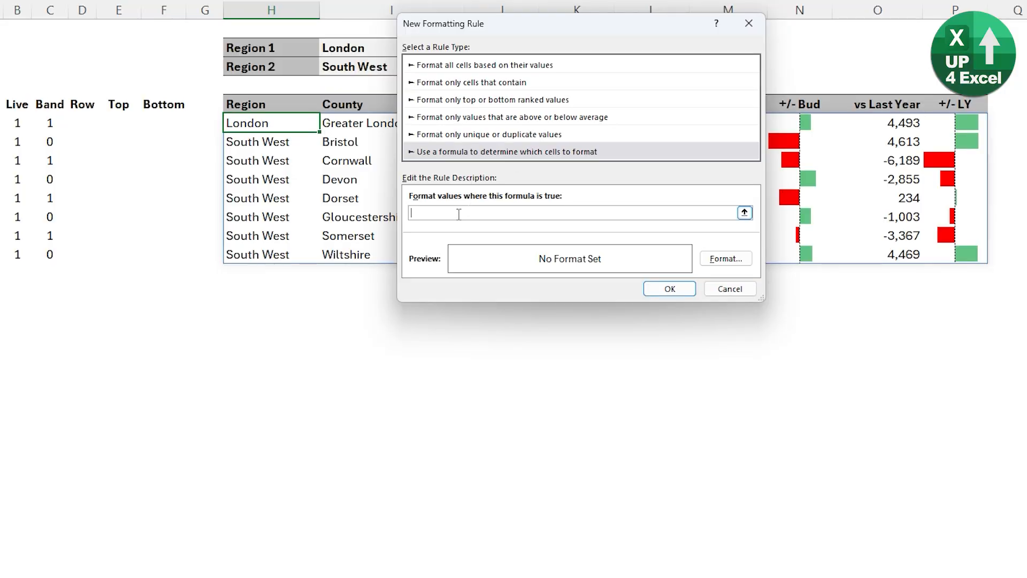
pyautogui.click(49, 122)
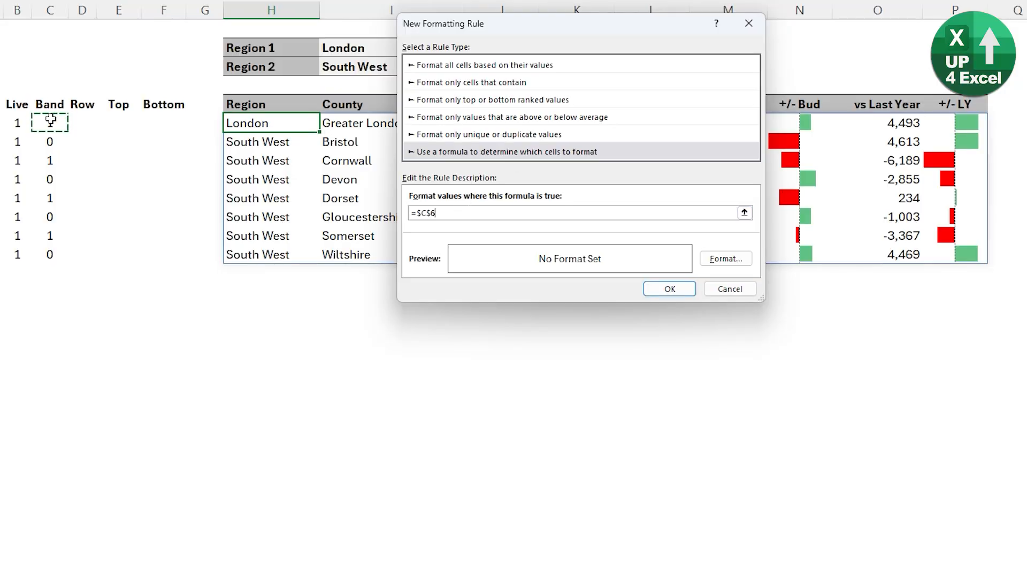
pyautogui.write('=1')
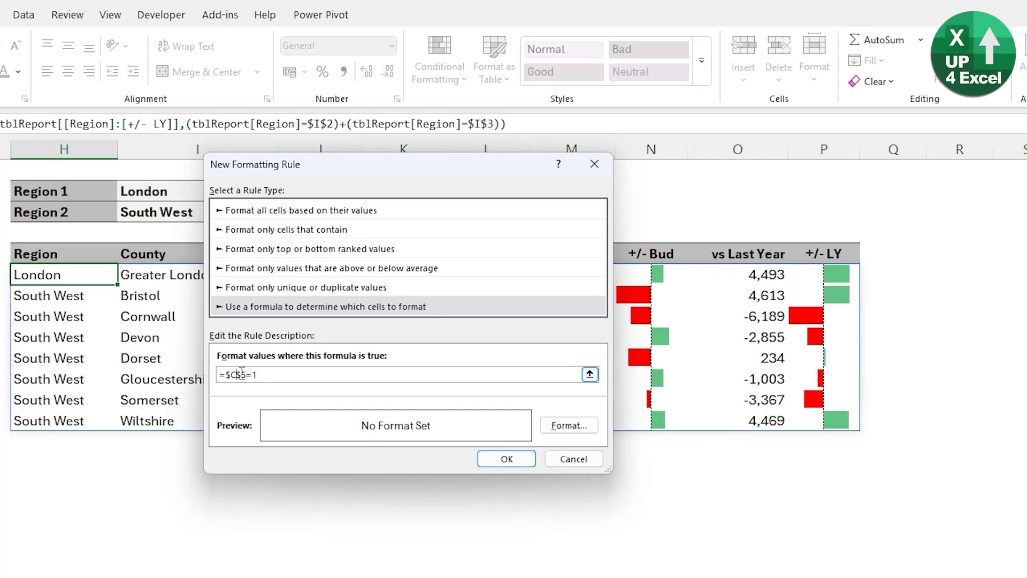
pyautogui.press('BackSpace')
# Step: Give the new rule a very light grey background fill as its format
pyautogui.click(580, 425)
pyautogui.click(223, 216)
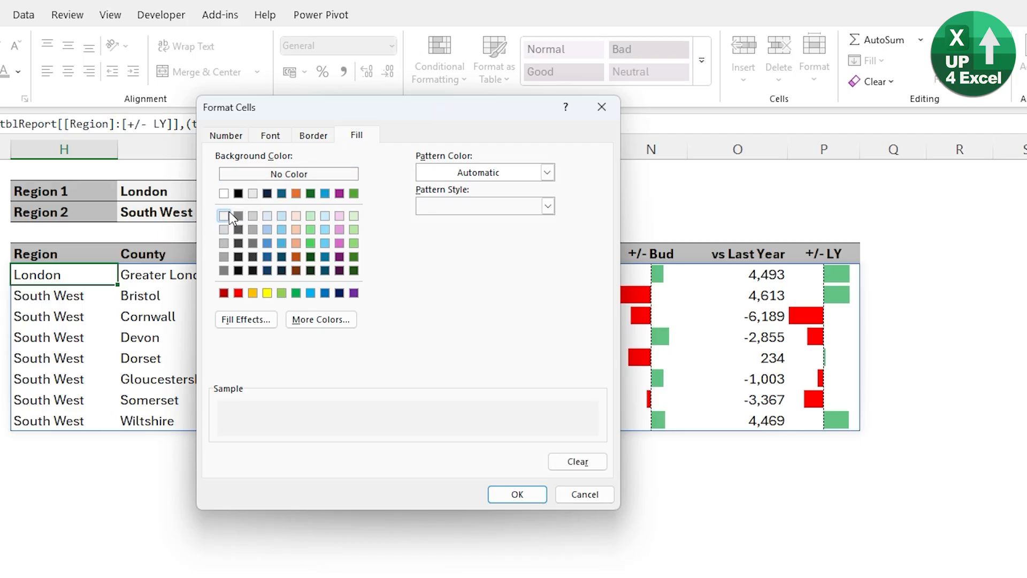
pyautogui.click(514, 493)
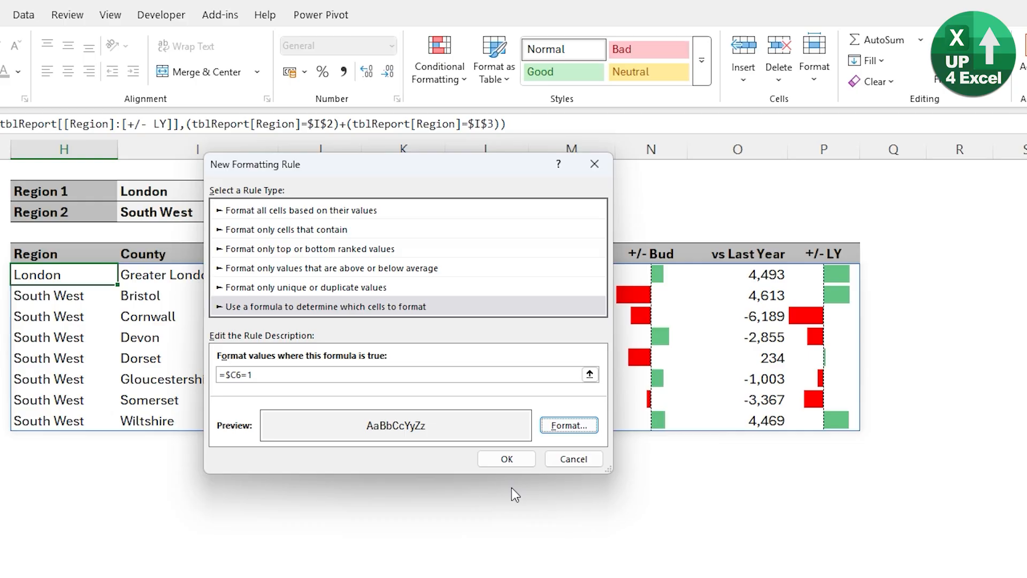
# Step: Save the new banding rule and apply it to the report's whole spill range by setting its applies-to reference to =$H$6#
pyautogui.click(505, 461)
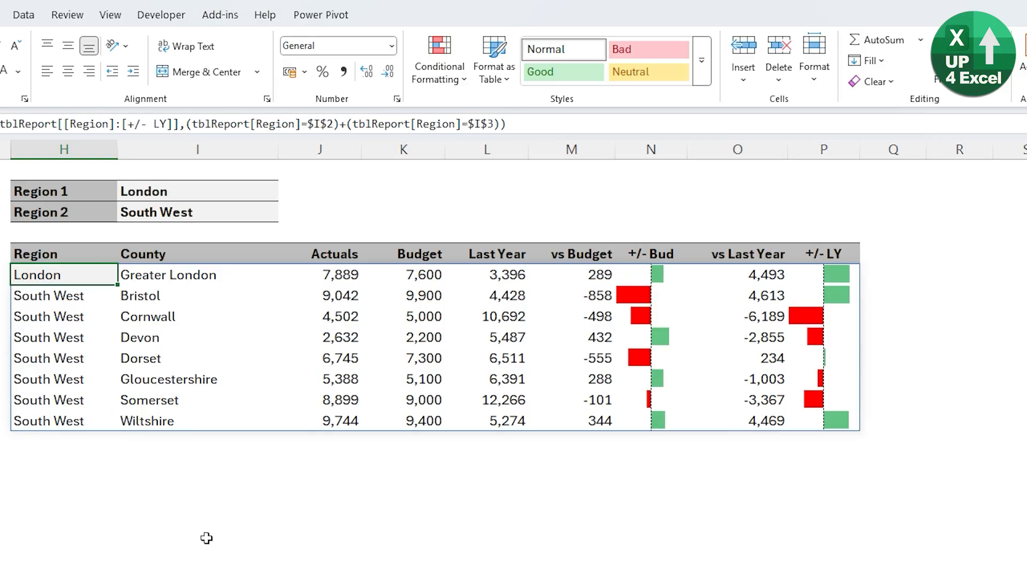
pyautogui.click(455, 72)
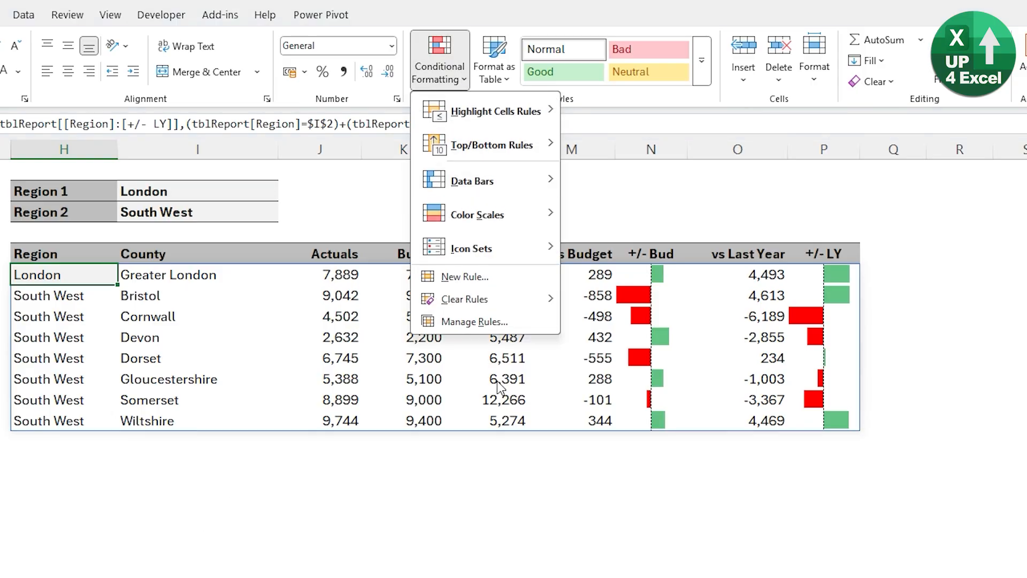
pyautogui.press('Escape')
pyautogui.click(475, 295)
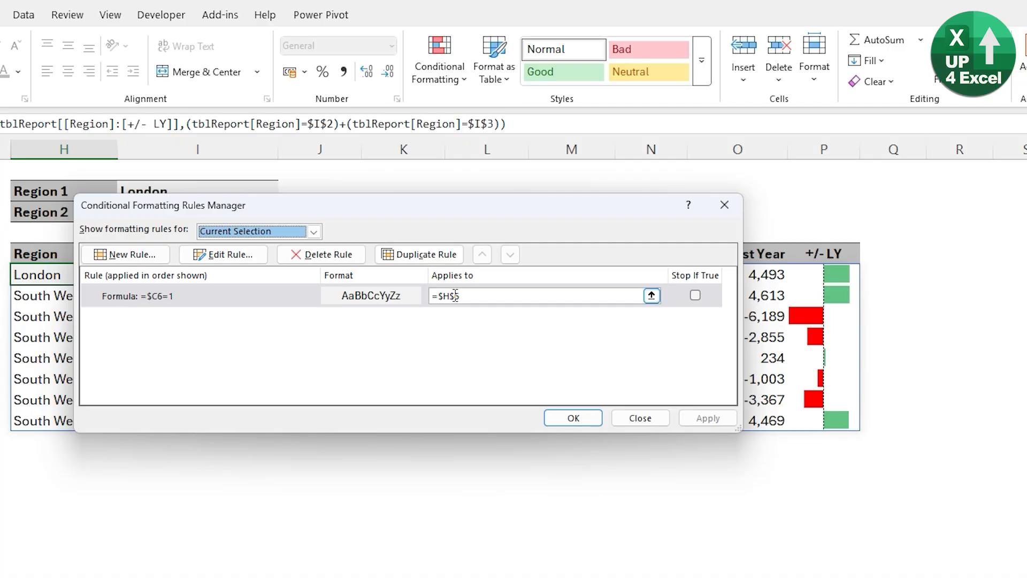
pyautogui.write('#')
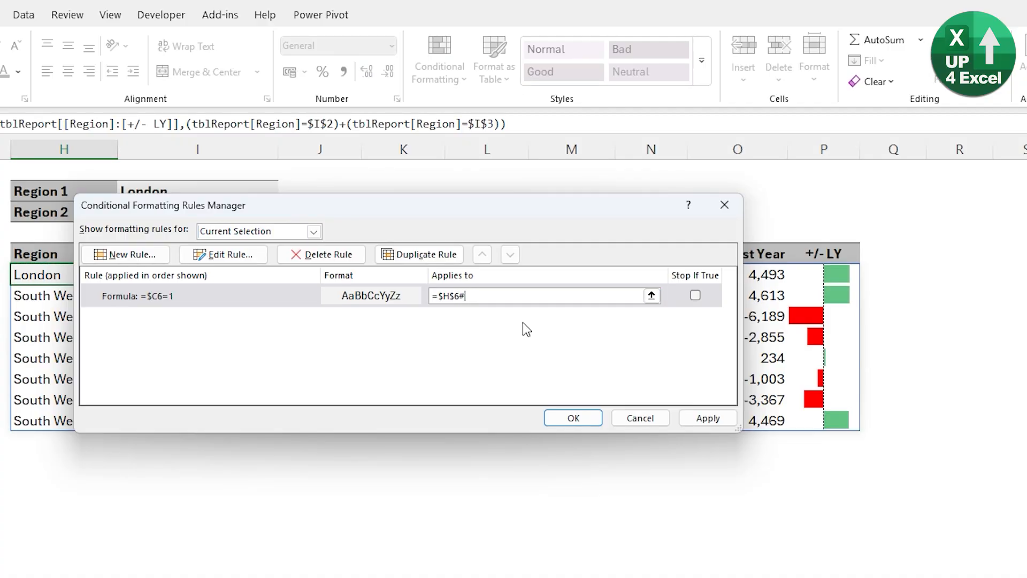
pyautogui.click(698, 423)
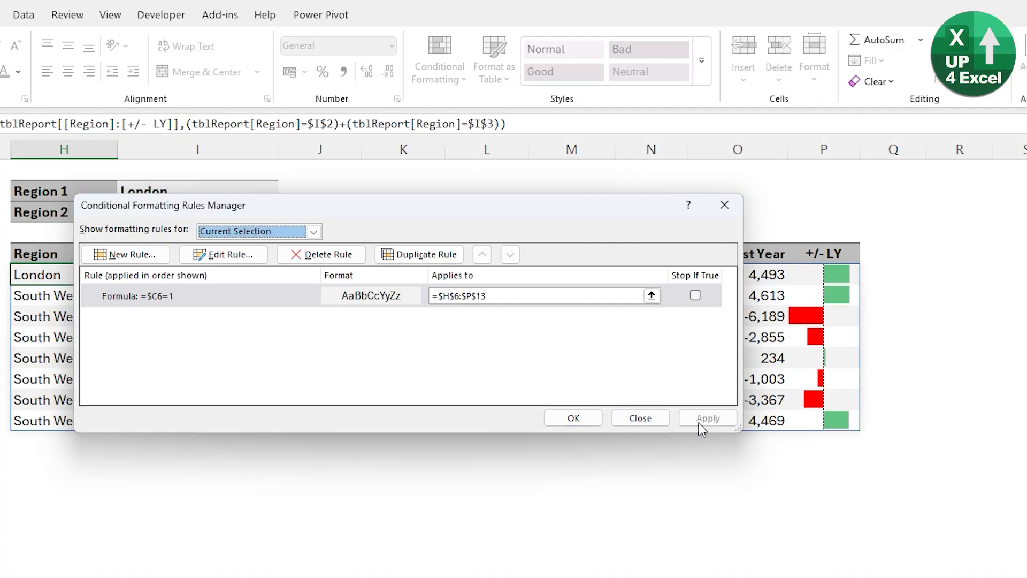
pyautogui.moveTo(352, 208); pyautogui.dragTo(275, 470)
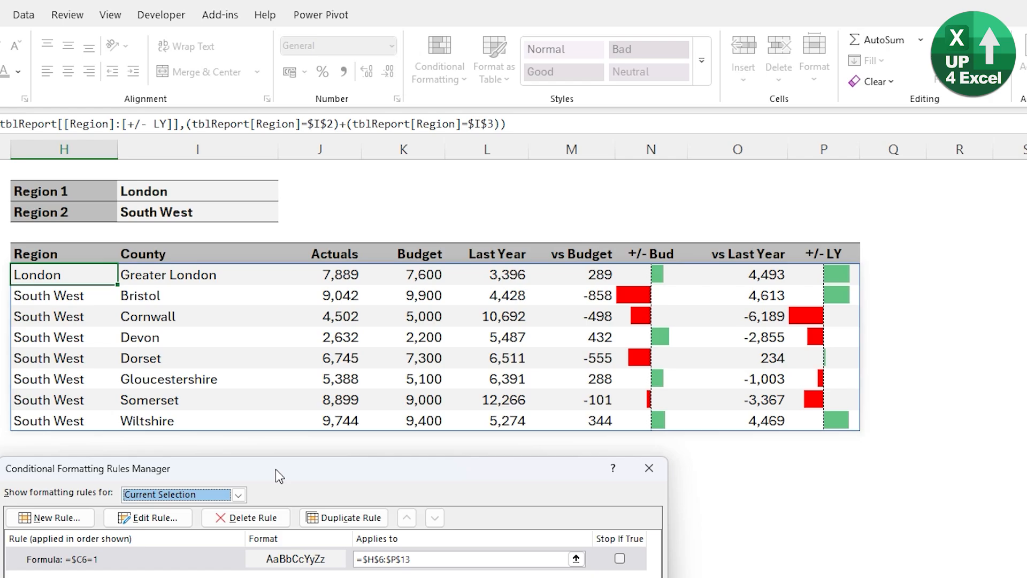
pyautogui.press('Return')
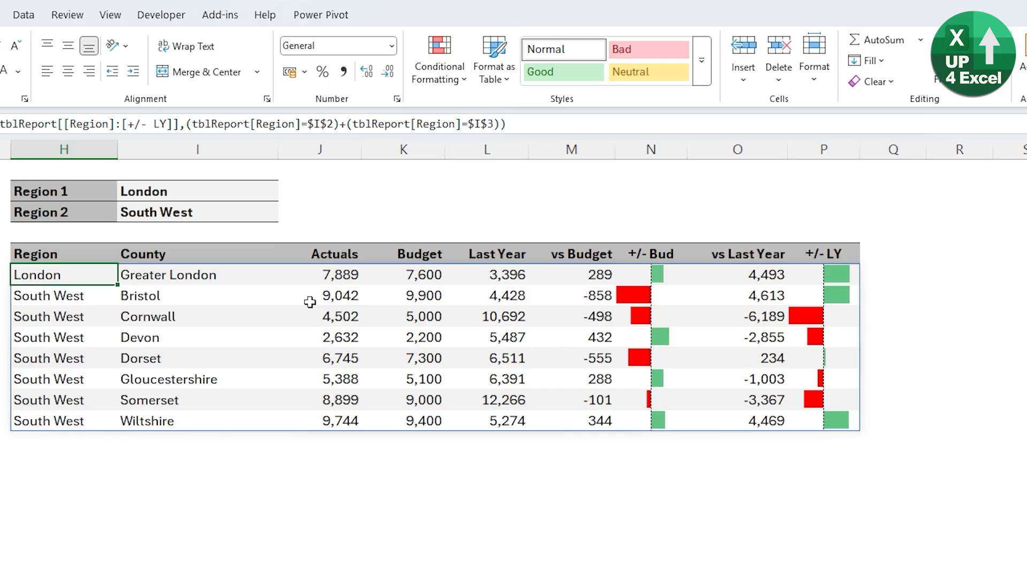
# Step: Change Region 1 to North West to test the banding on a longer report
pyautogui.click(277, 196)
pyautogui.click(286, 194)
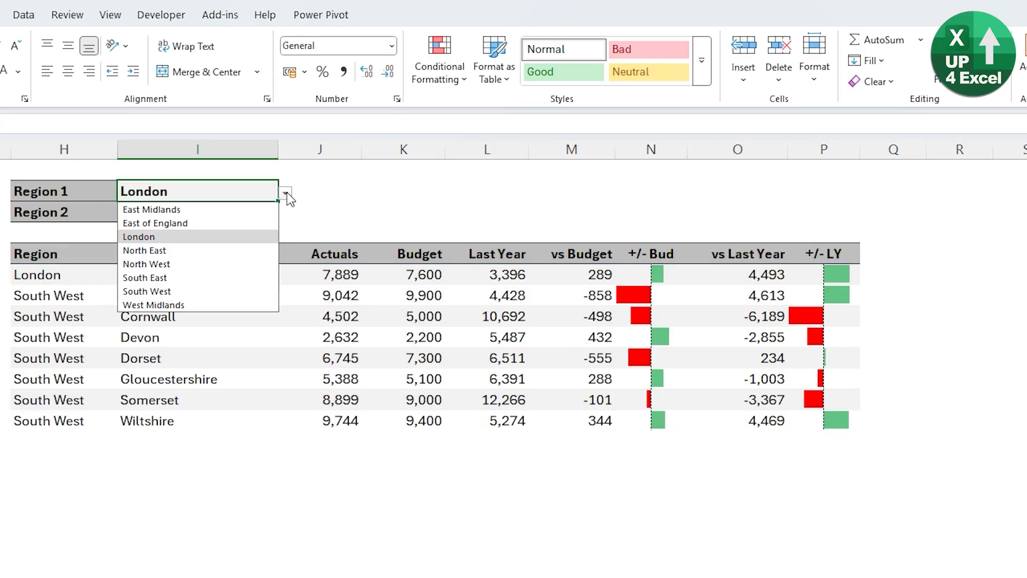
pyautogui.click(240, 262)
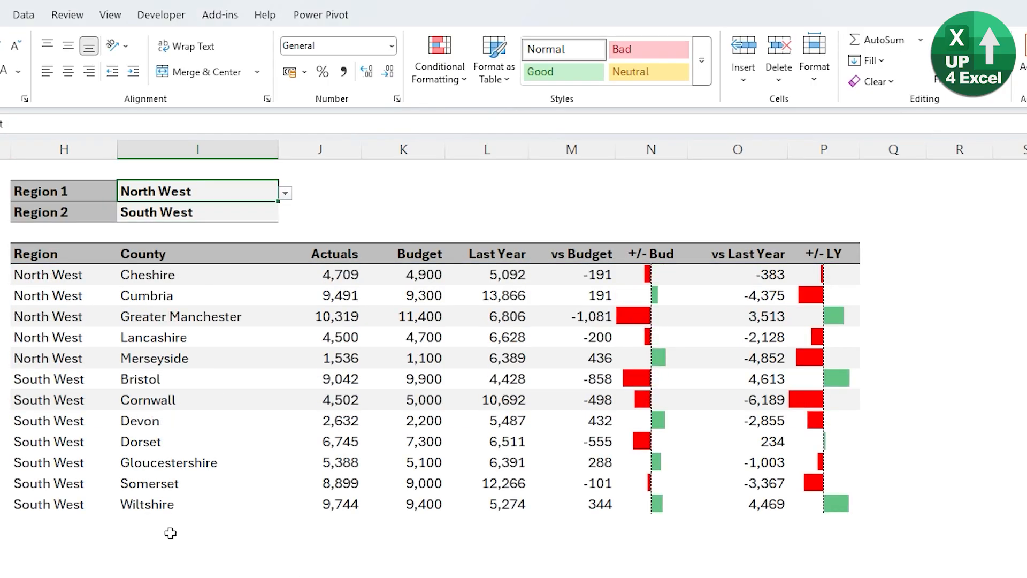
# Step: Extend the =$C6=1 rule's applies-to range to =$H$6:$P$100
pyautogui.click(51, 406)
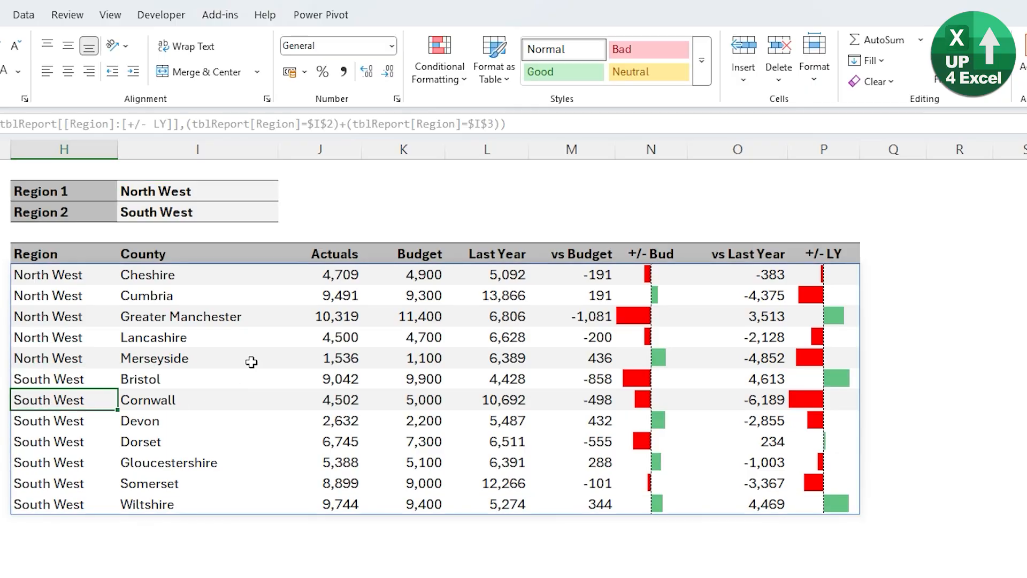
pyautogui.click(438, 68)
pyautogui.click(476, 321)
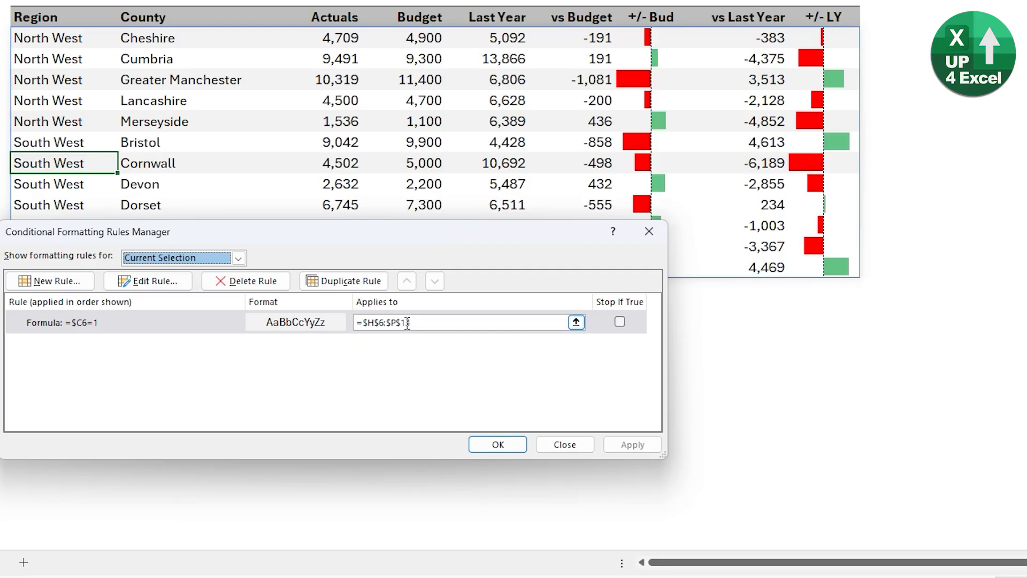
pyautogui.moveTo(404, 323); pyautogui.dragTo(444, 316)
pyautogui.click(435, 325)
pyautogui.click(455, 322)
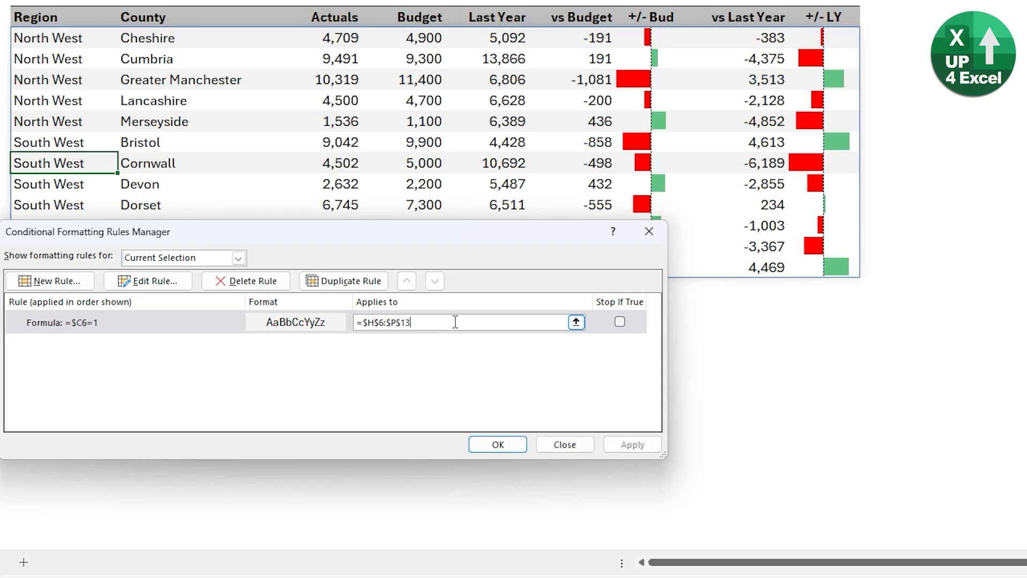
pyautogui.press('BackSpace')
pyautogui.write('00')
pyautogui.click(497, 444)
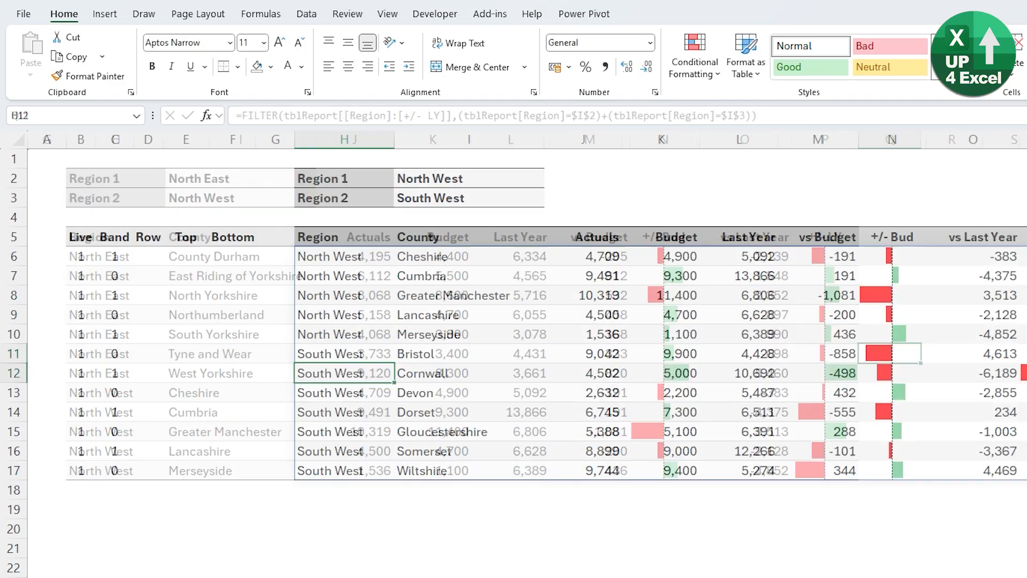
# Step: Edit the =$C6=1 rule's format to add grey top and bottom borders, and apply the change
pyautogui.click(695, 58)
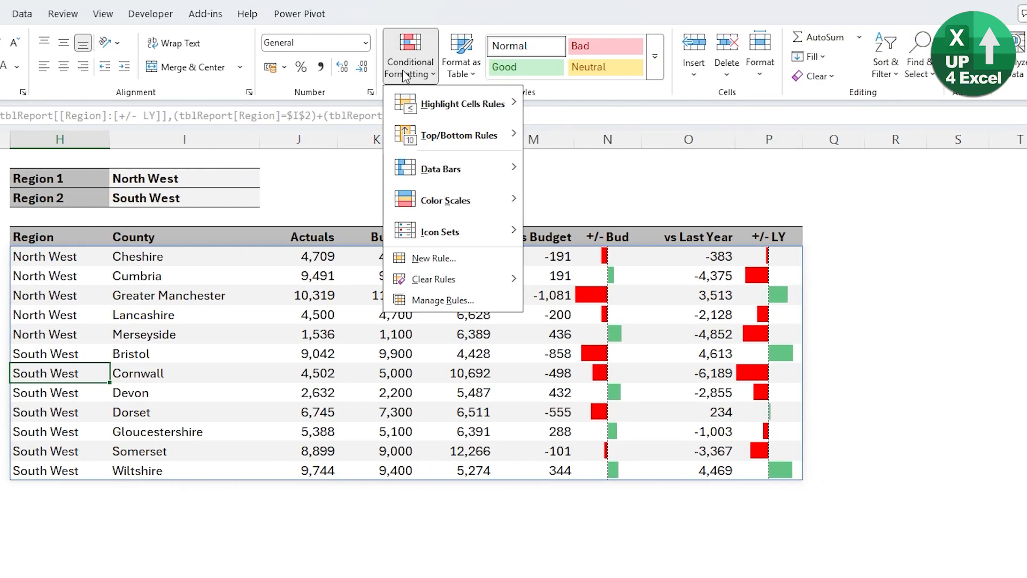
pyautogui.click(439, 299)
pyautogui.click(143, 484)
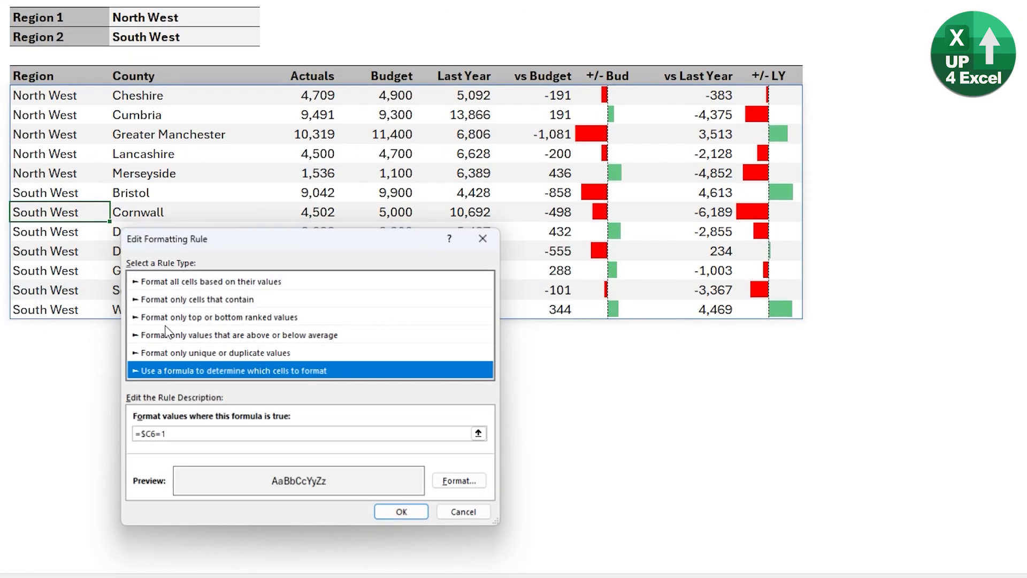
pyautogui.moveTo(331, 239); pyautogui.dragTo(343, 35)
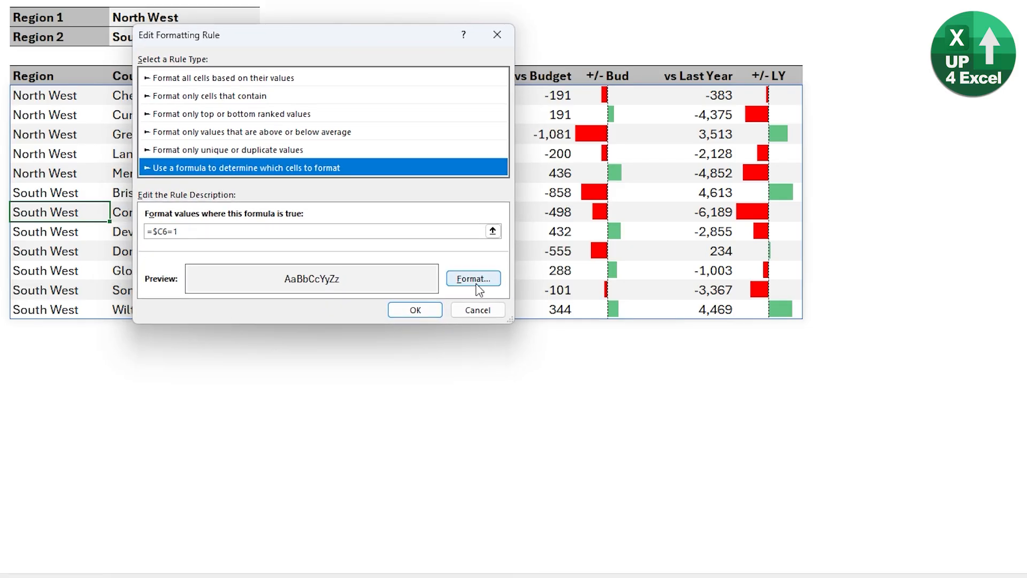
pyautogui.click(474, 279)
pyautogui.click(222, 194)
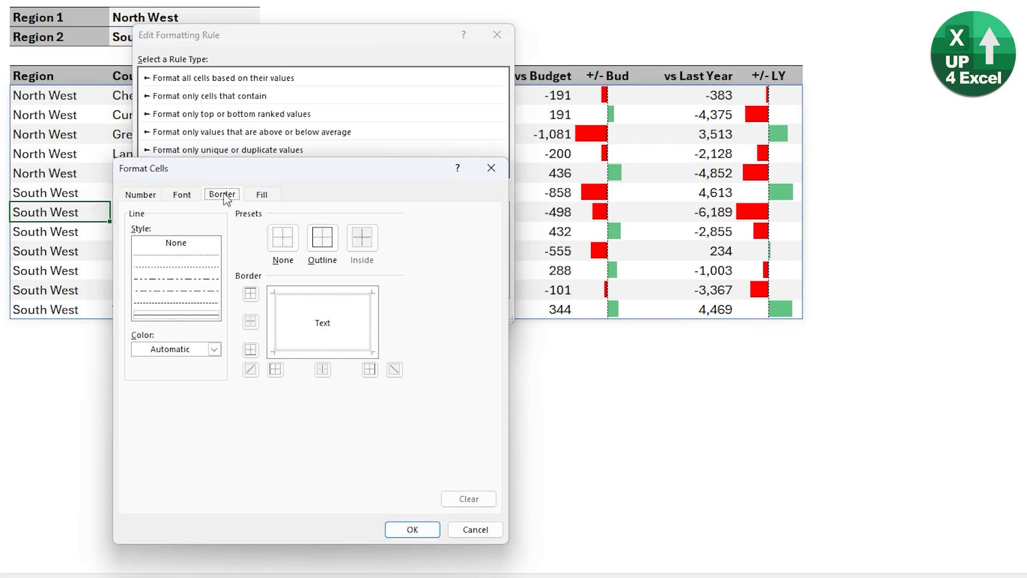
pyautogui.click(213, 348)
pyautogui.click(144, 171)
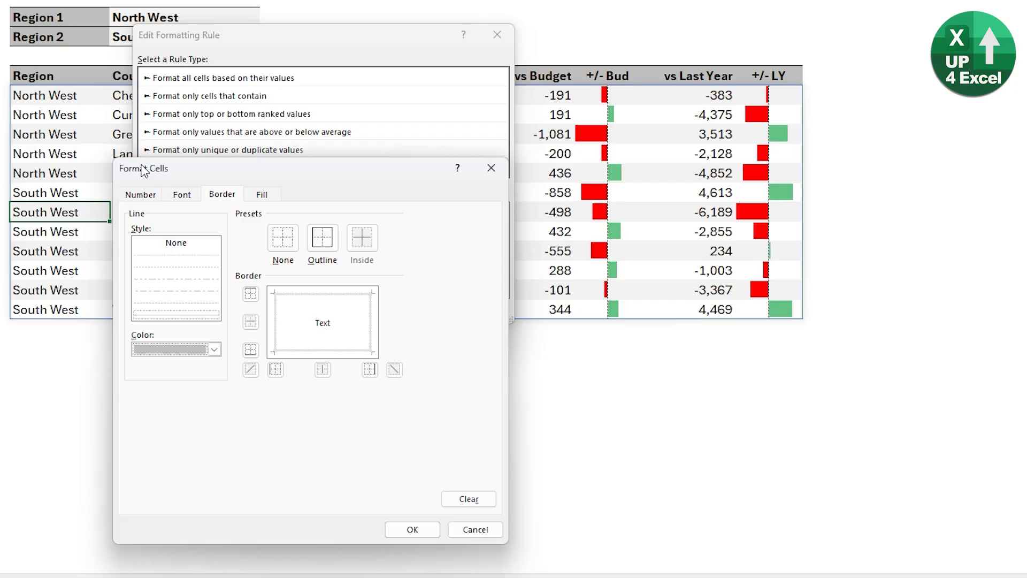
pyautogui.click(322, 298)
pyautogui.click(327, 351)
pyautogui.click(412, 531)
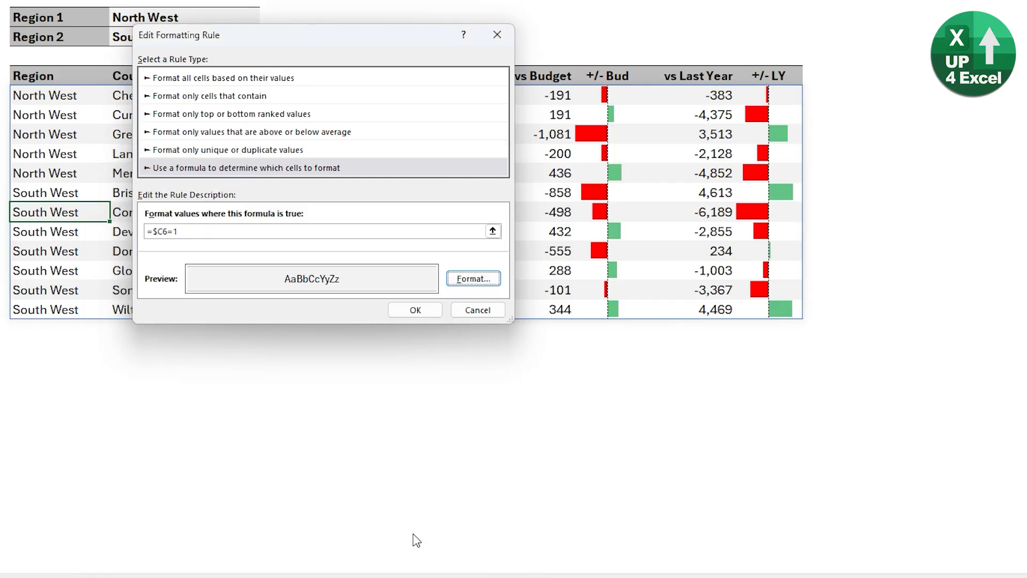
pyautogui.click(435, 313)
pyautogui.click(591, 475)
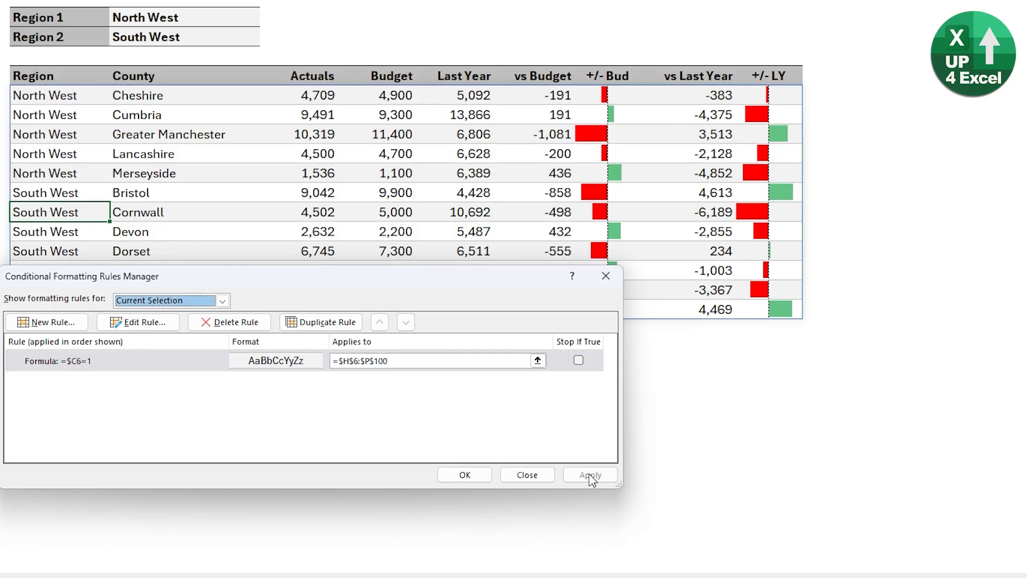
pyautogui.click(465, 474)
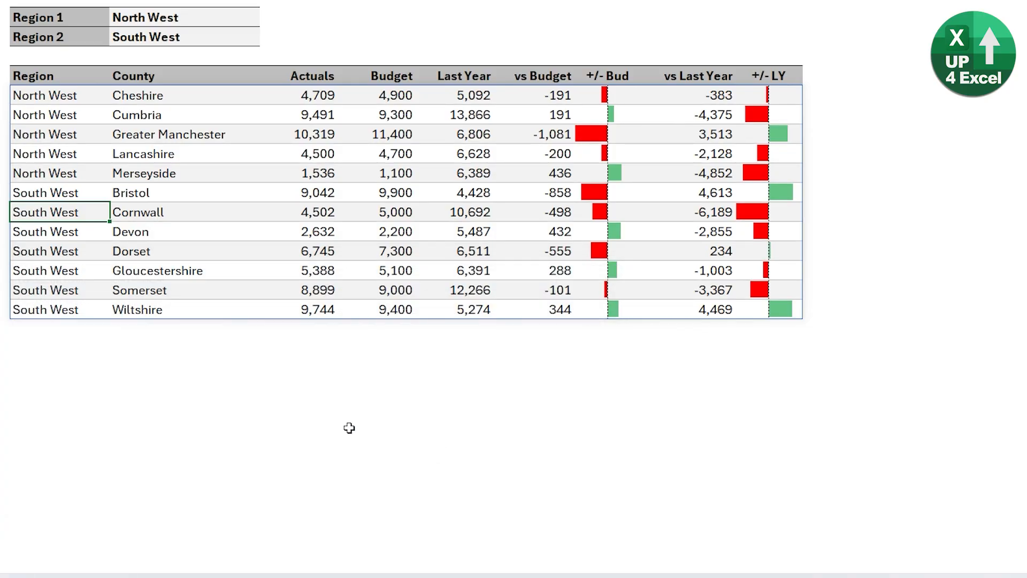
pyautogui.click(297, 369)
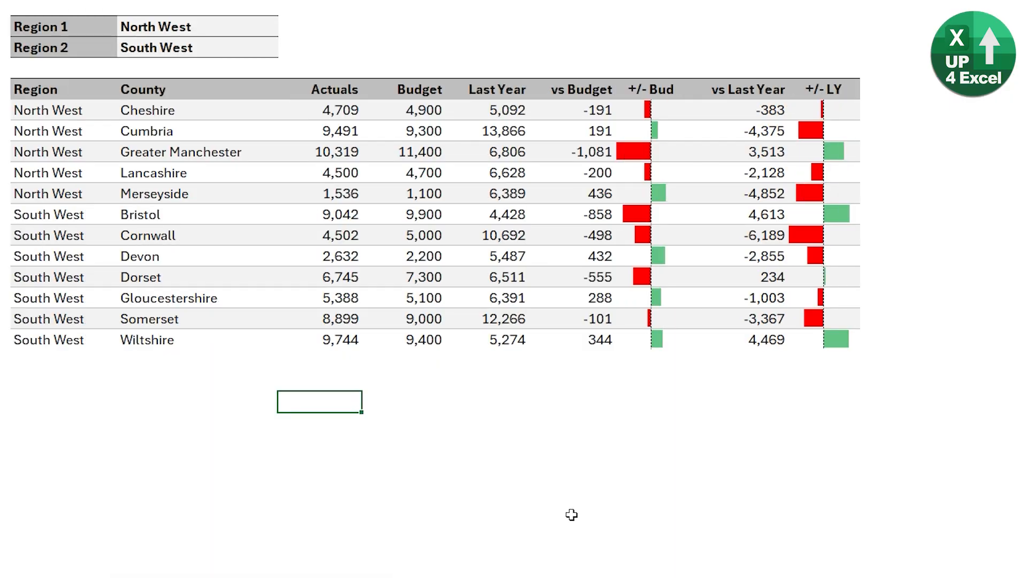
# Step: Examine the edges of the report, comparing the header row, the first data row and the last data row
pyautogui.click(33, 89)
pyautogui.hotkey('ctrl', 'shift', 'Right')
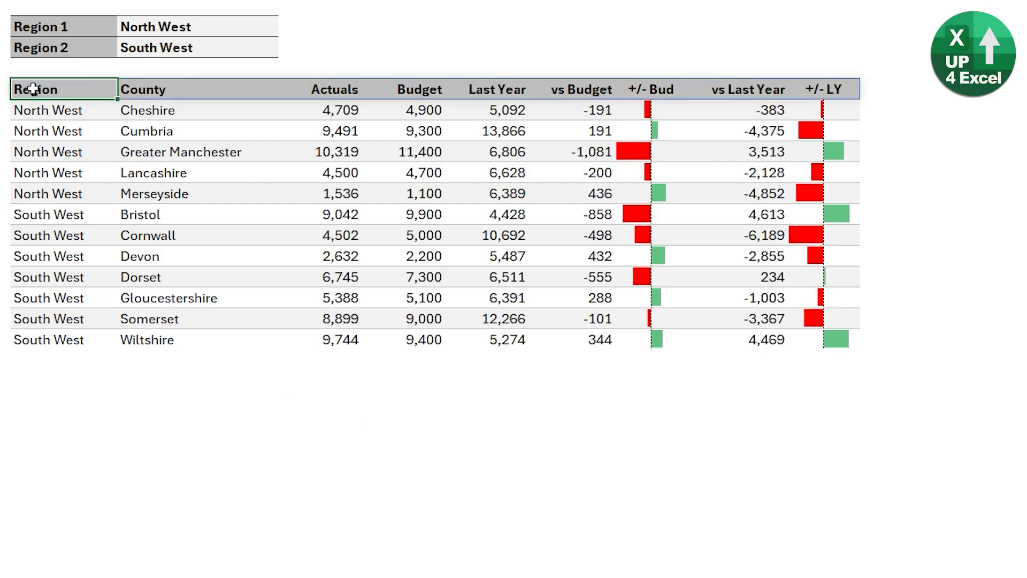
pyautogui.click(58, 115)
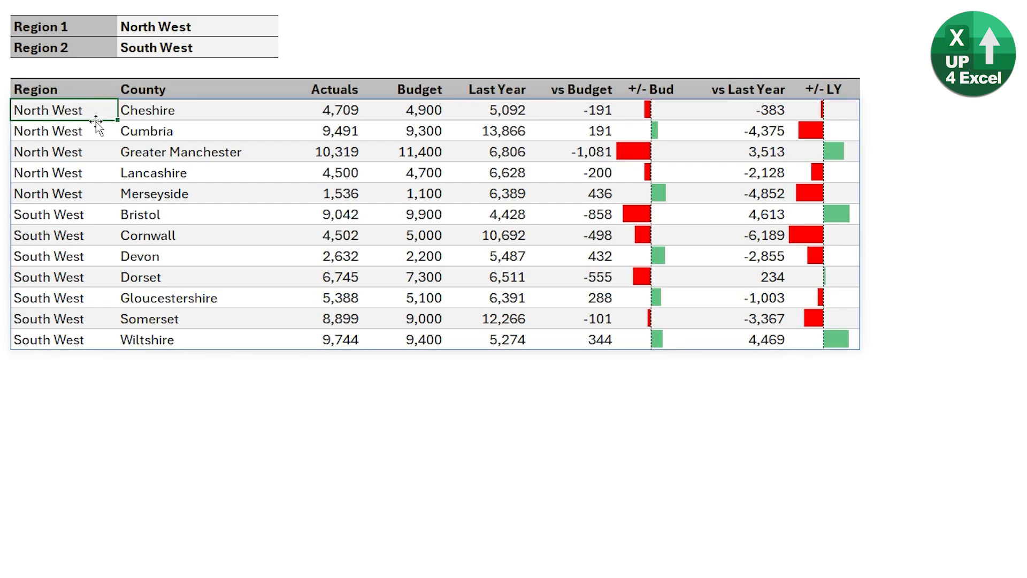
pyautogui.click(49, 338)
pyautogui.click(160, 302)
pyautogui.click(215, 406)
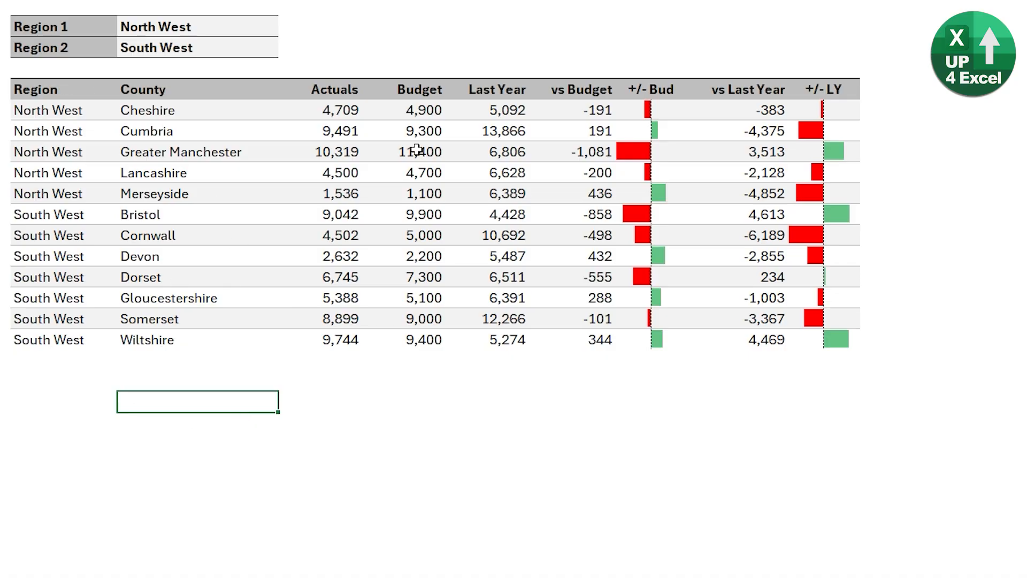
pyautogui.click(56, 338)
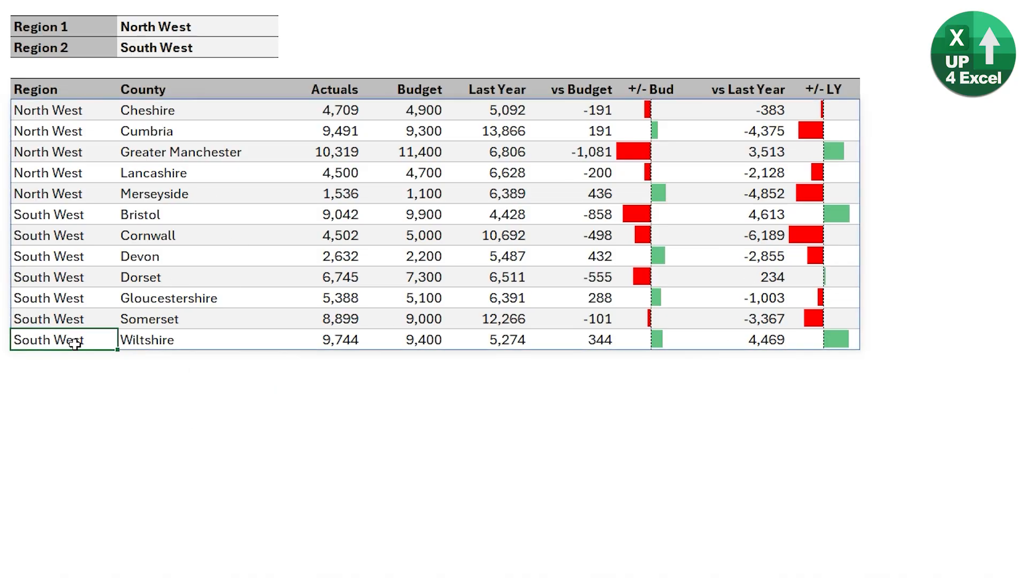
pyautogui.click(189, 359)
pyautogui.click(79, 333)
pyautogui.click(213, 440)
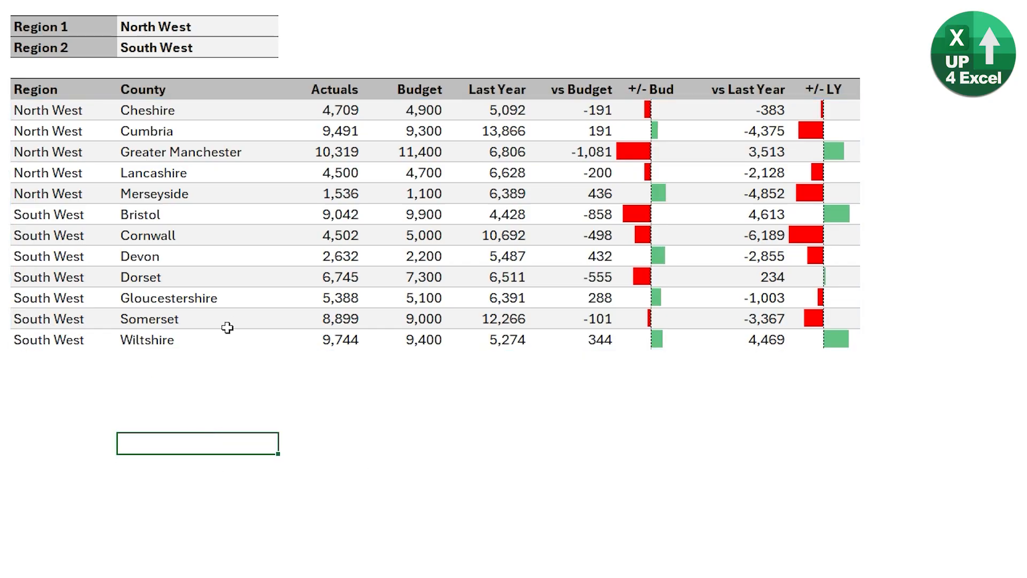
pyautogui.click(46, 107)
pyautogui.hotkey('ctrl', 'a')
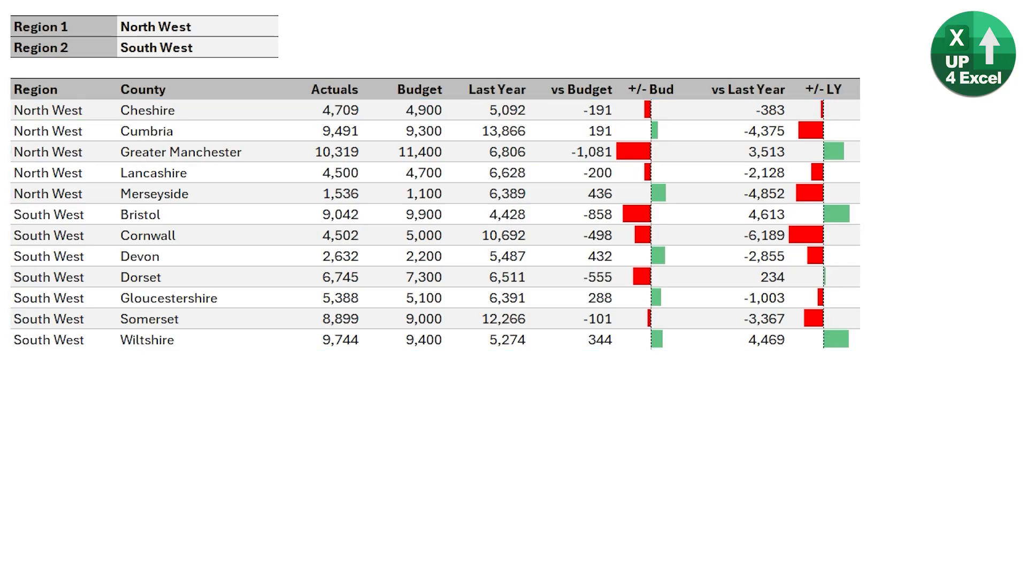
# Step: Enter =ROW(H6#) in D6 to spill row numbers down the Row helper column
pyautogui.write('=row(')
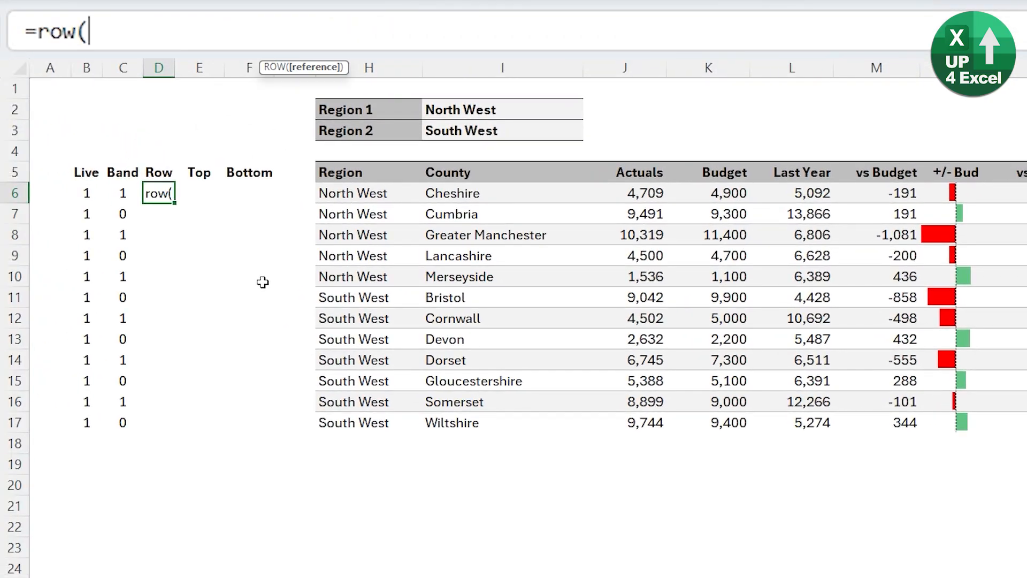
pyautogui.click(369, 185)
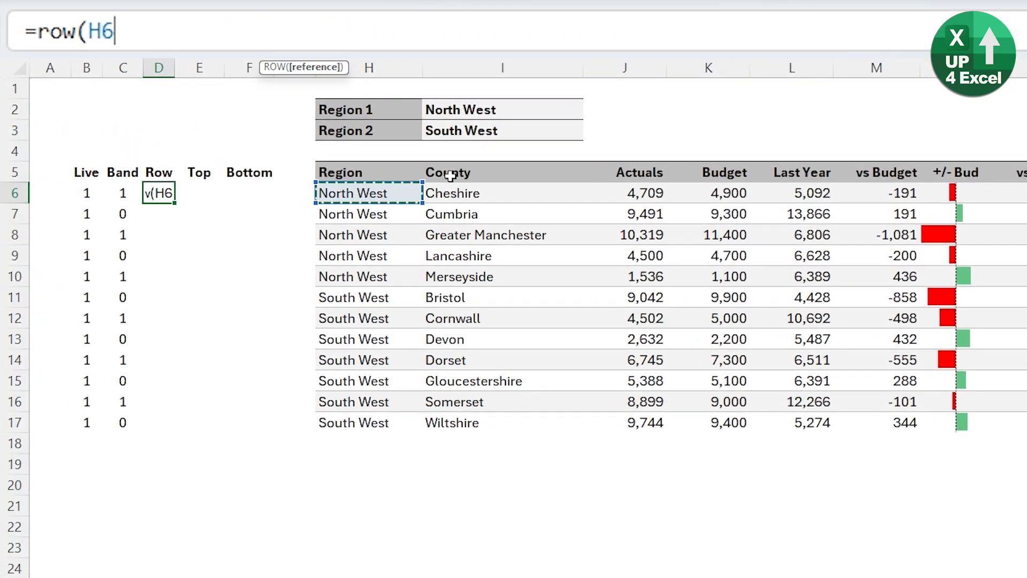
pyautogui.write('#')
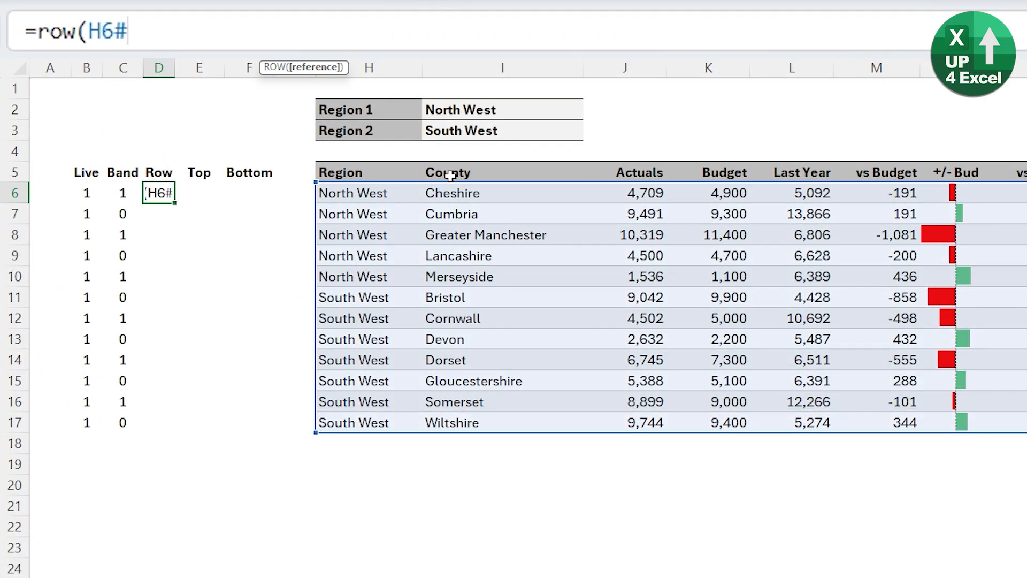
pyautogui.write(')')
pyautogui.press('Return')
pyautogui.press('Up')
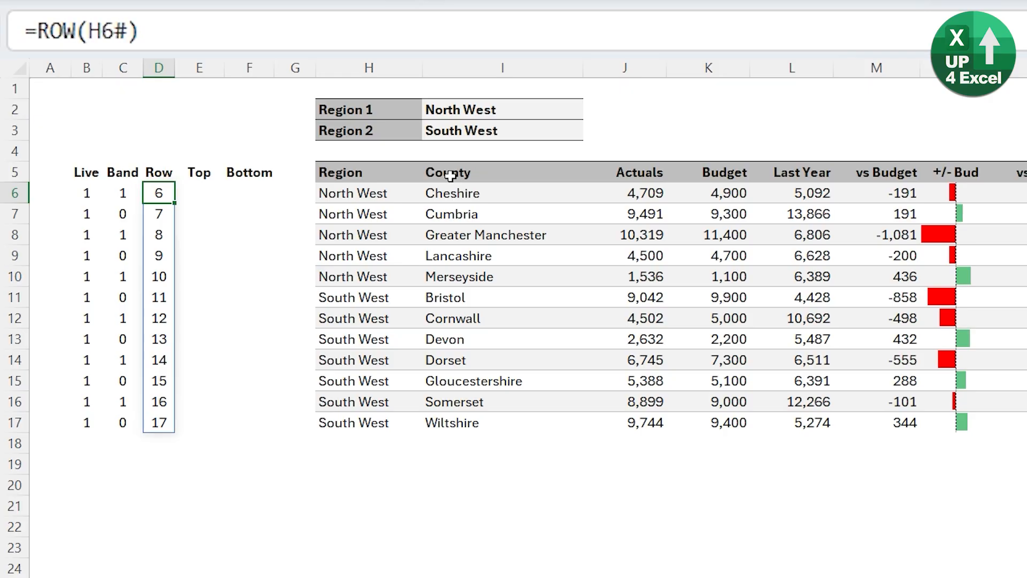
# Step: Change the Row helper formula in D6 to =ROW(H6#)-ROW(H5#) so numbering is relative to the report header
pyautogui.click(241, 16)
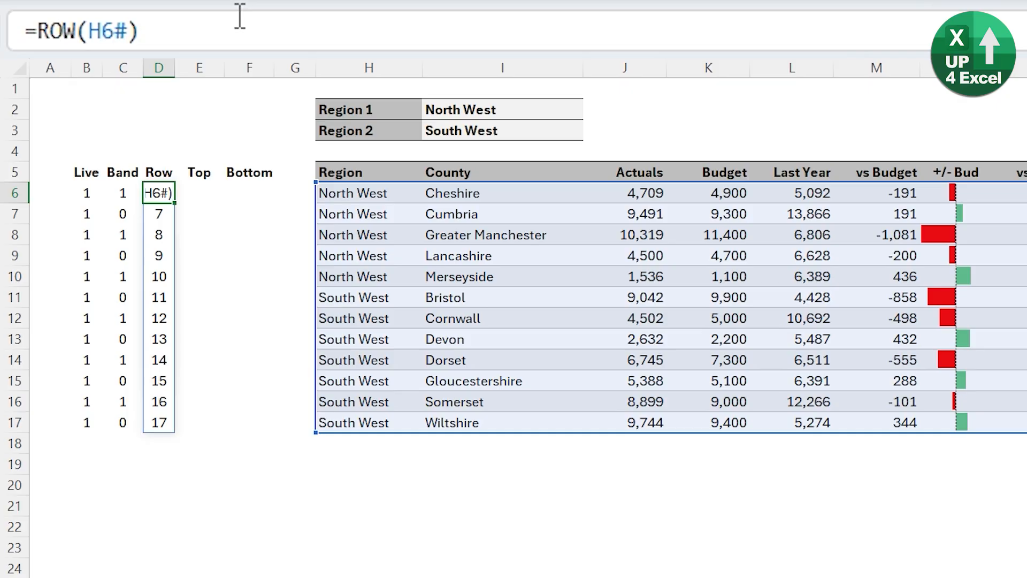
pyautogui.write('-row(')
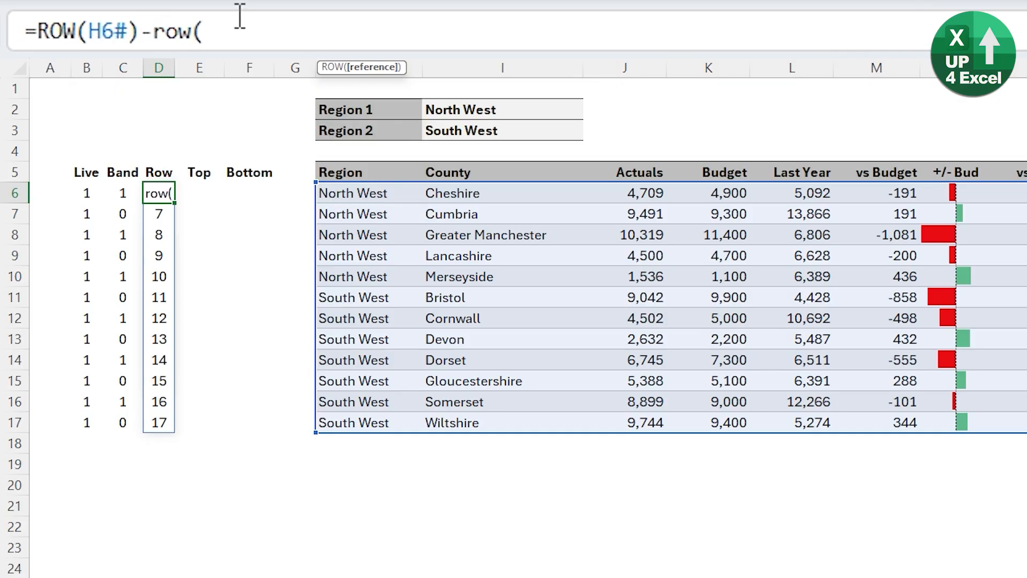
pyautogui.click(365, 174)
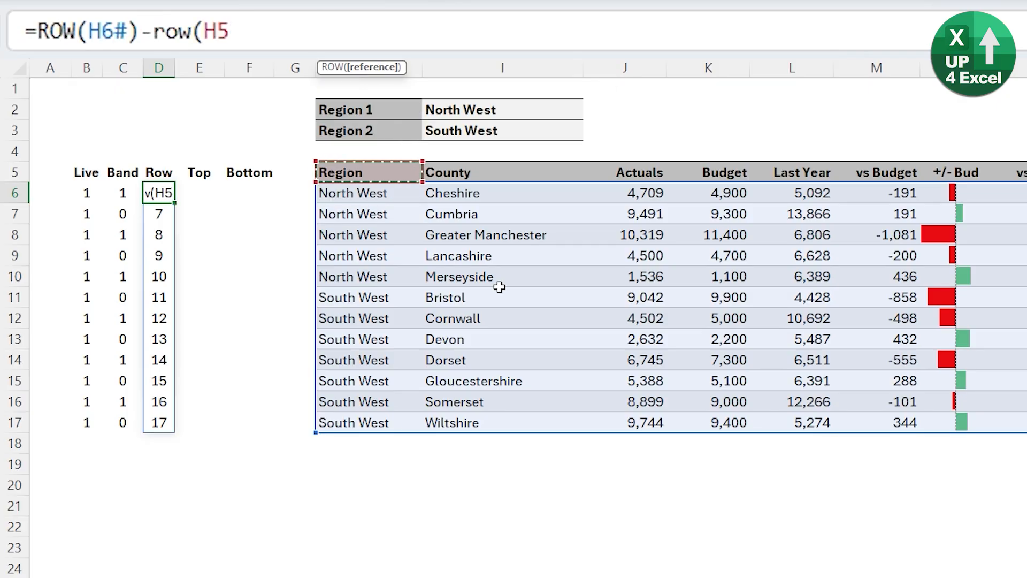
pyautogui.write('#')
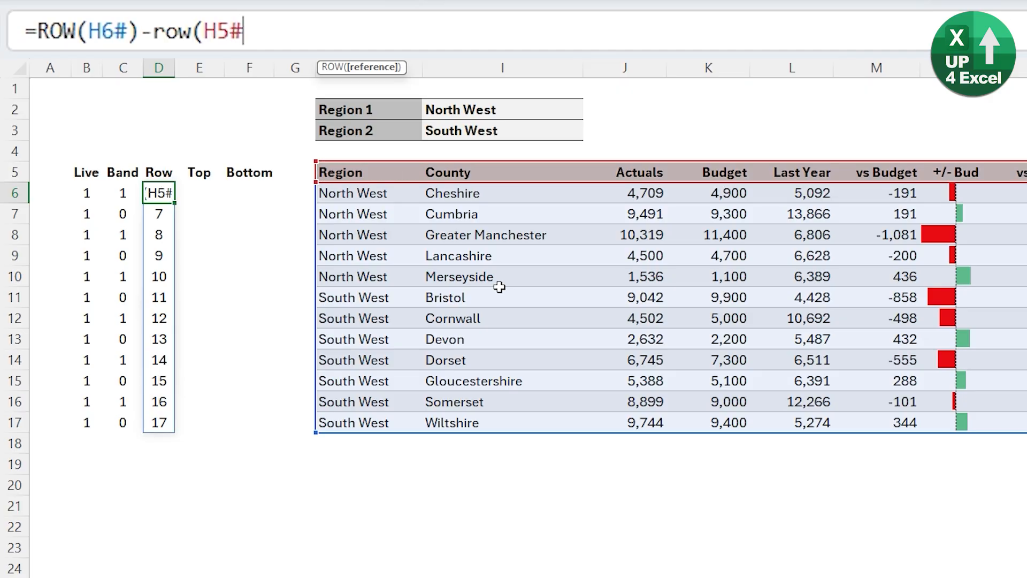
pyautogui.write(')')
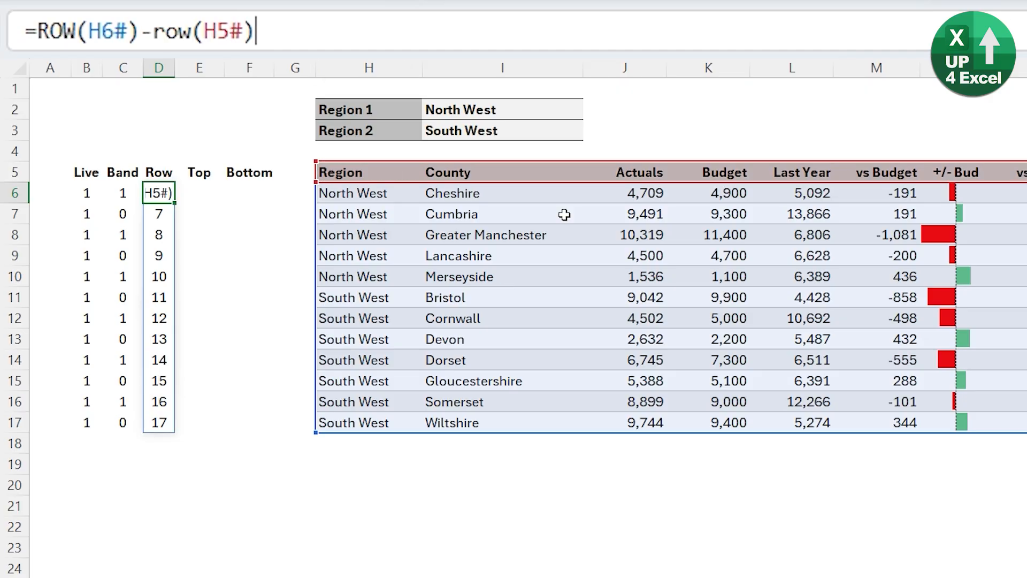
pyautogui.press('Return')
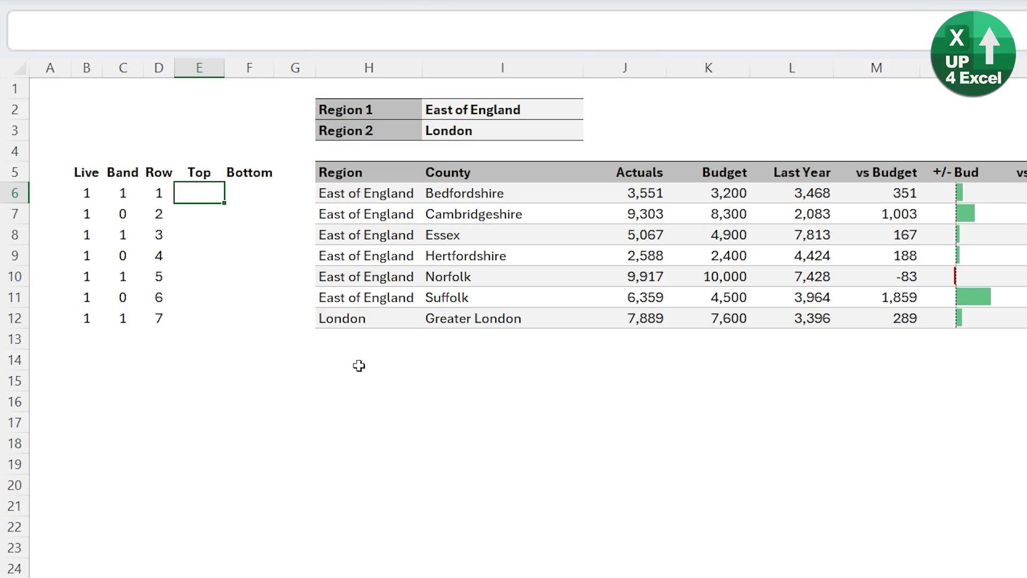
# Step: Enter =IF(D6#=1,1,0) in E6 to spill a first-row flag down the Top helper column
pyautogui.write('=if(')
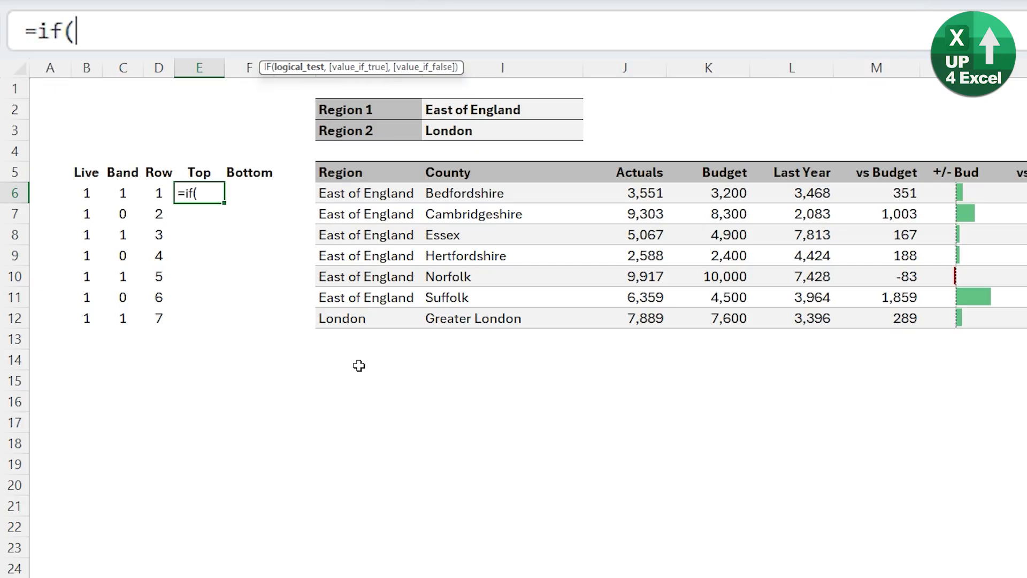
pyautogui.press('Left')
pyautogui.write('#')
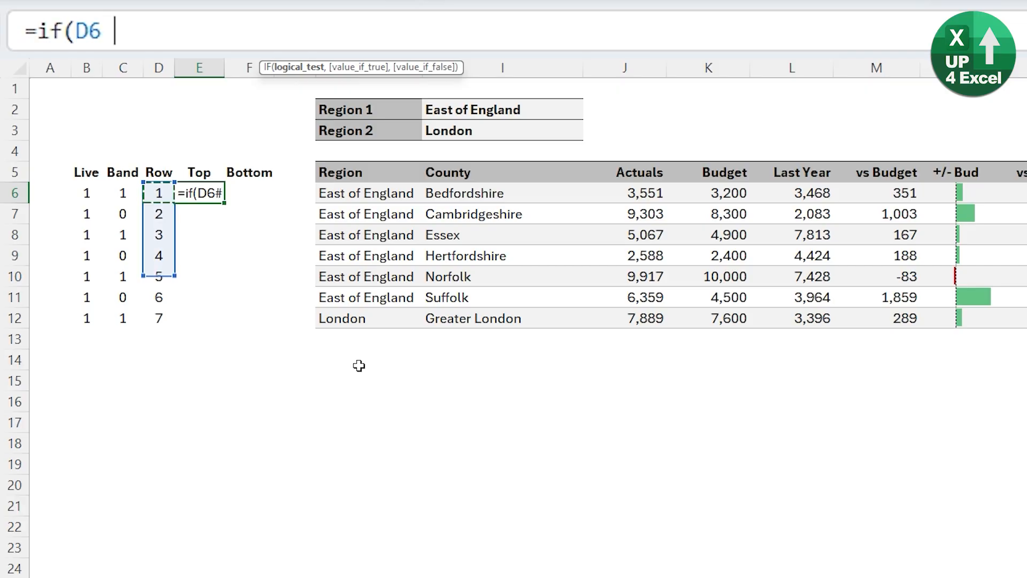
pyautogui.write('=1')
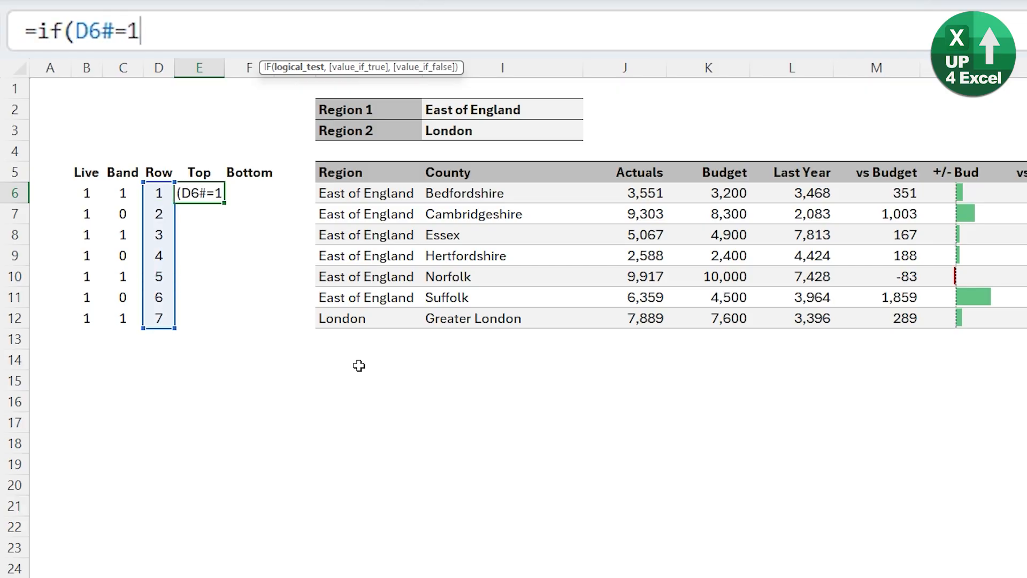
pyautogui.write(',')
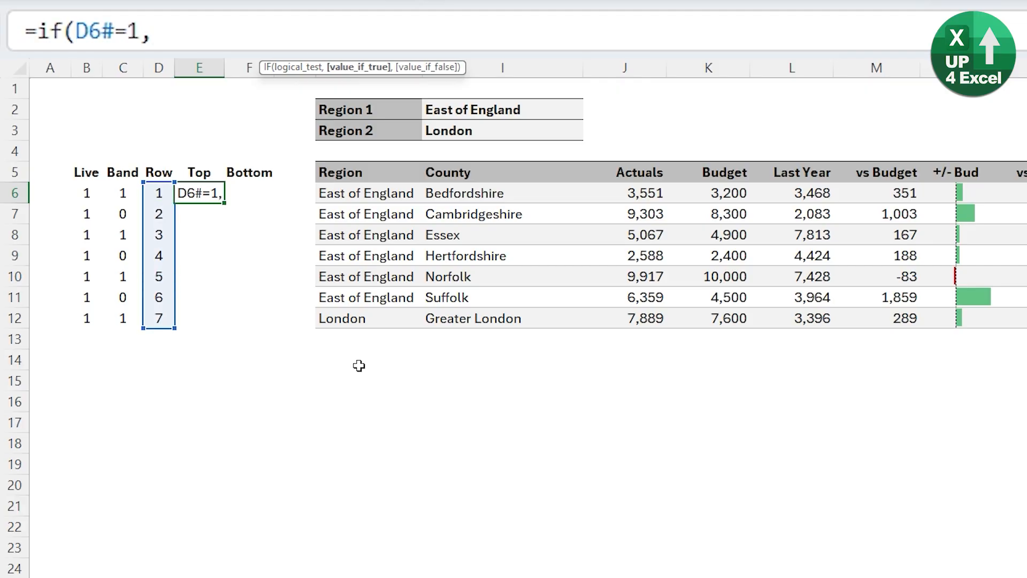
pyautogui.write('1,0)')
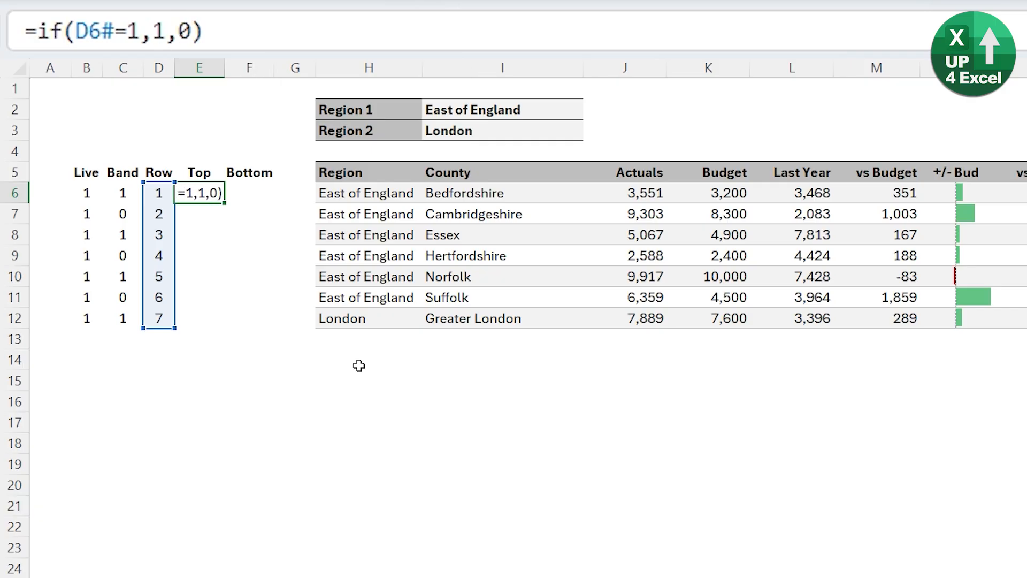
pyautogui.press('Return')
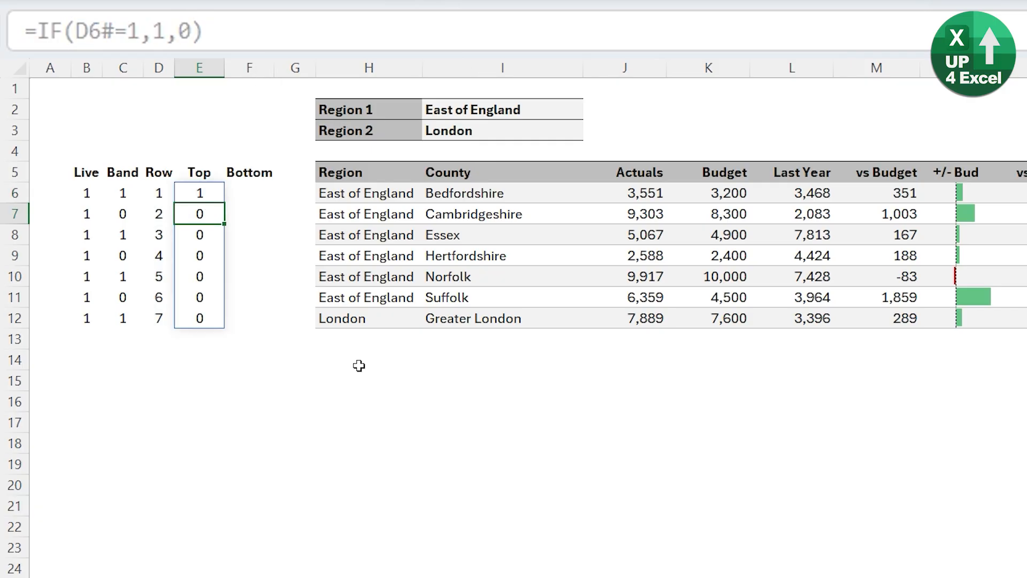
pyautogui.press('Up')
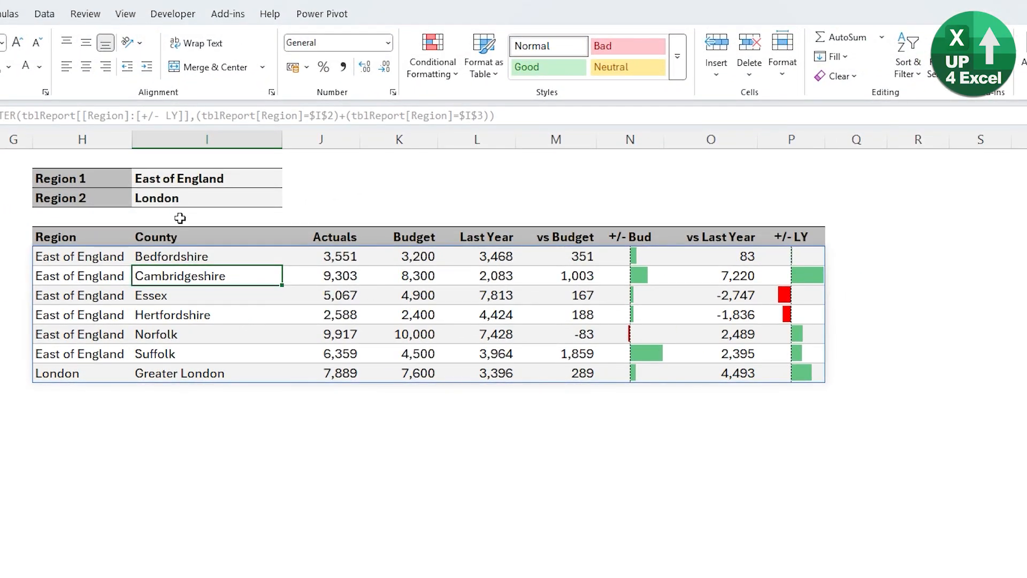
# Step: Add a formula-based conditional formatting rule to H6 with the condition =$E6=1
pyautogui.click(97, 259)
pyautogui.click(433, 74)
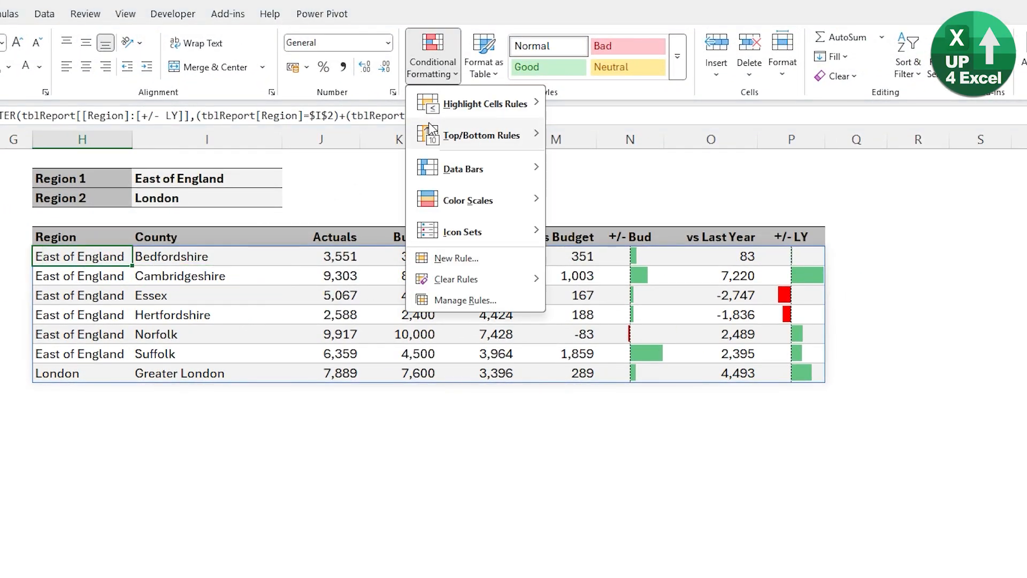
pyautogui.moveTo(481, 136)
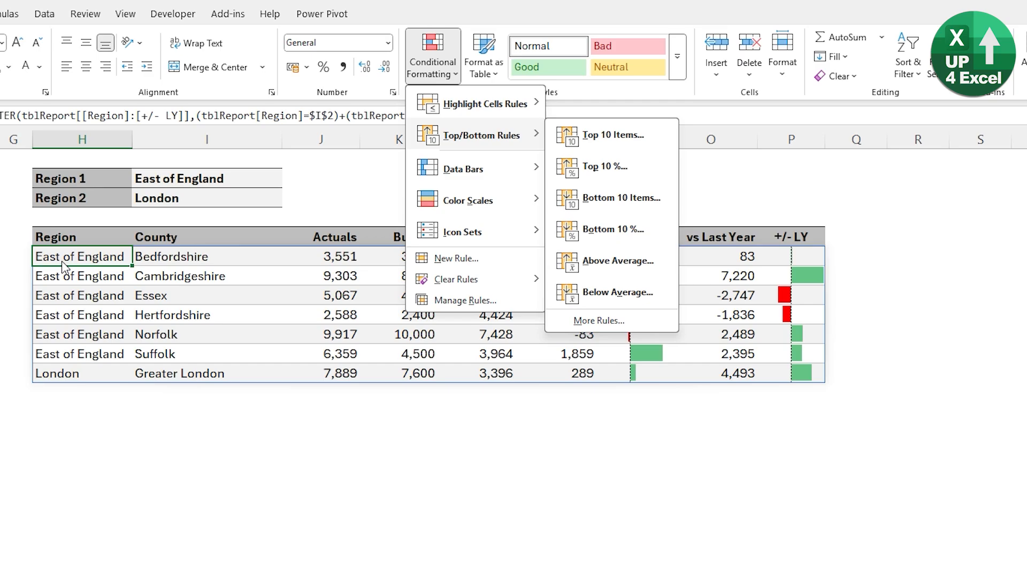
pyautogui.click(464, 300)
pyautogui.moveTo(279, 429); pyautogui.dragTo(291, 275)
pyautogui.click(61, 313)
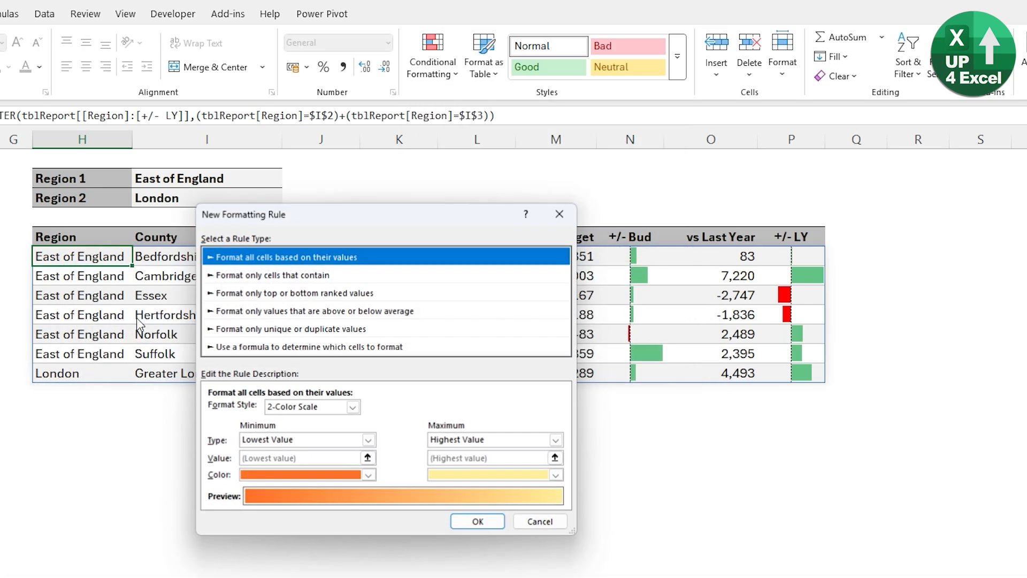
pyautogui.click(309, 346)
pyautogui.click(267, 411)
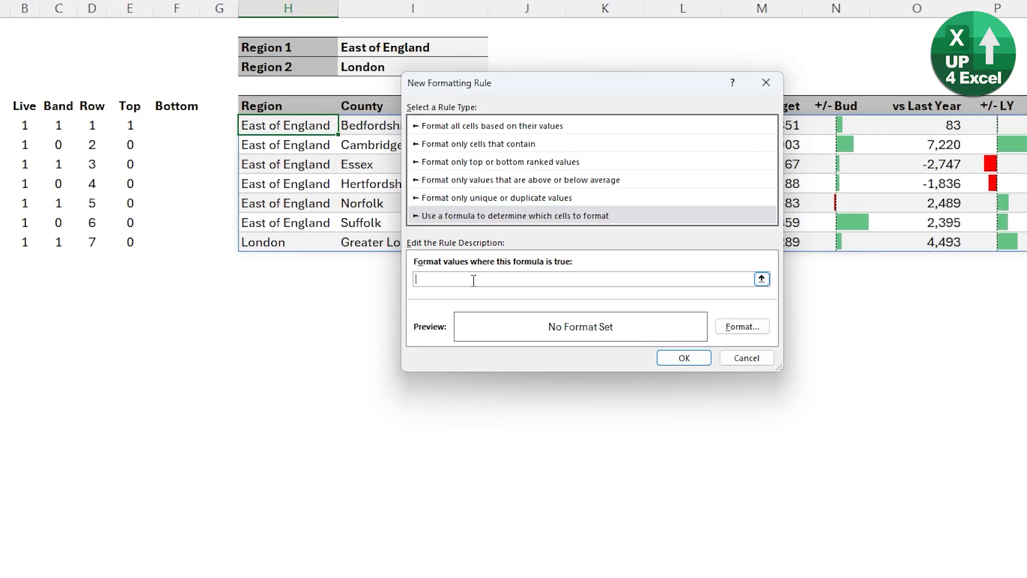
pyautogui.click(133, 126)
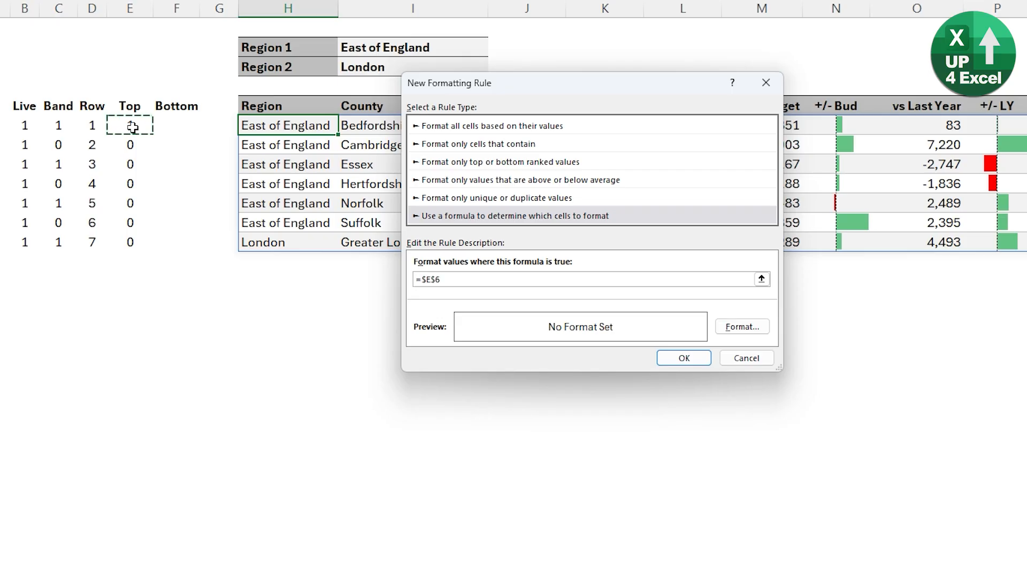
pyautogui.press('F4')
pyautogui.write('=1')
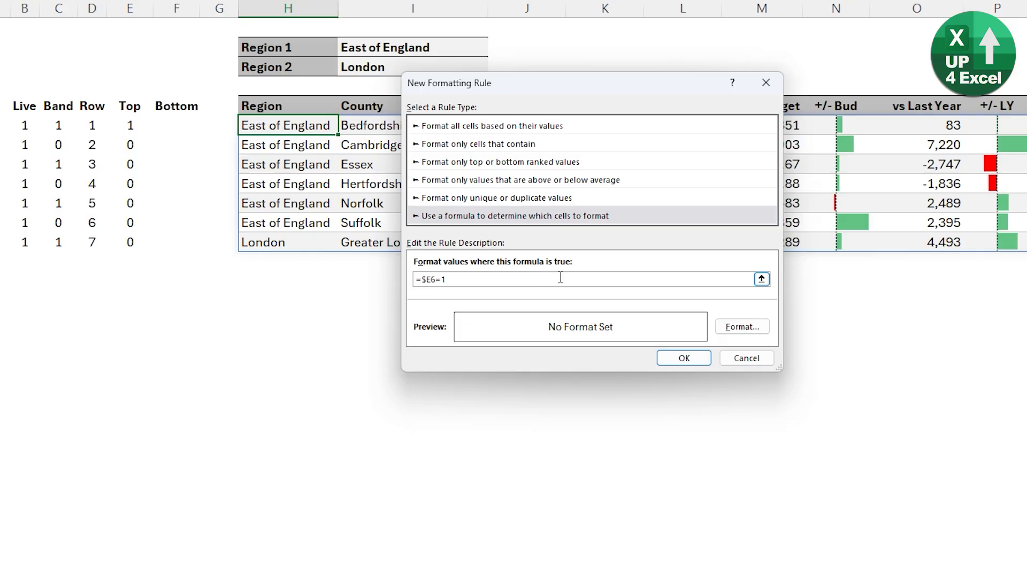
# Step: Give the =$E6=1 rule a top border in the automatic colour, then apply the rule
pyautogui.click(732, 327)
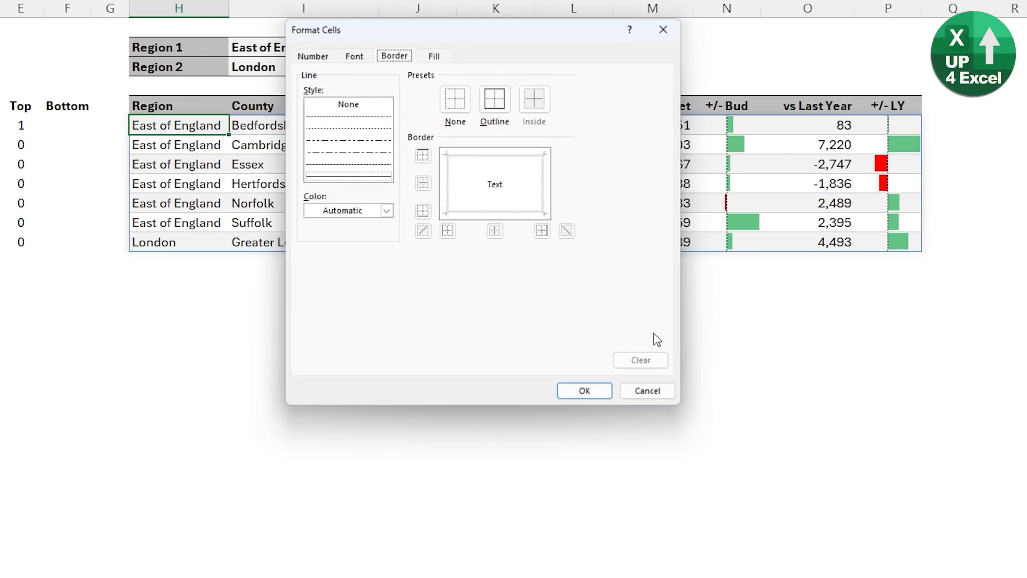
pyautogui.click(374, 156)
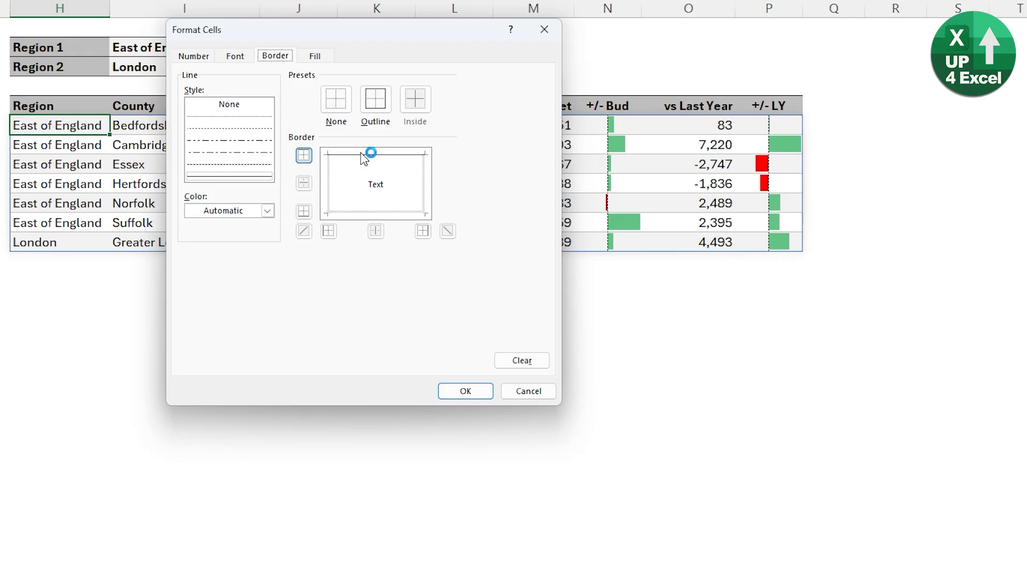
pyautogui.click(465, 391)
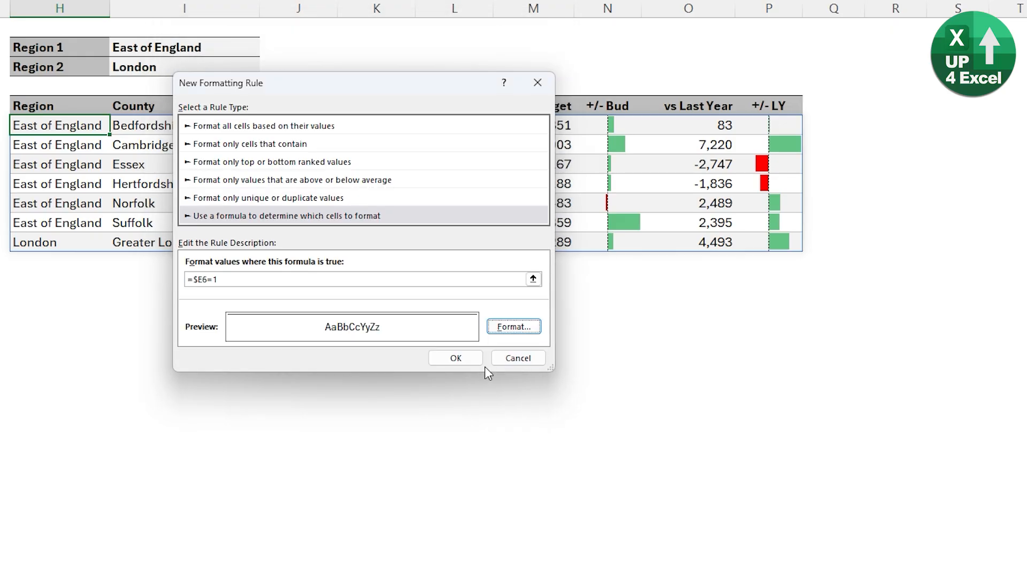
pyautogui.click(454, 356)
pyautogui.click(643, 336)
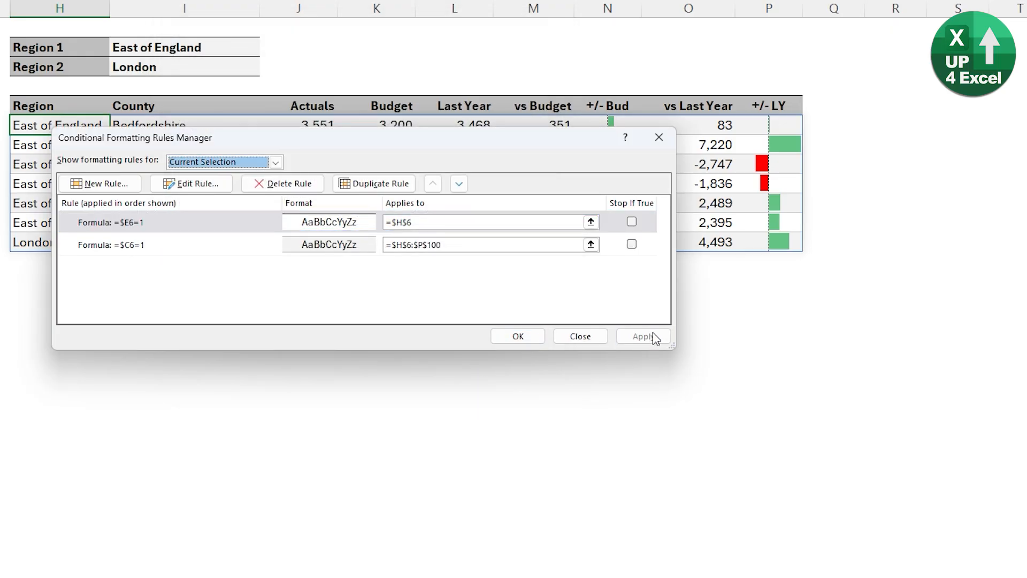
pyautogui.click(518, 336)
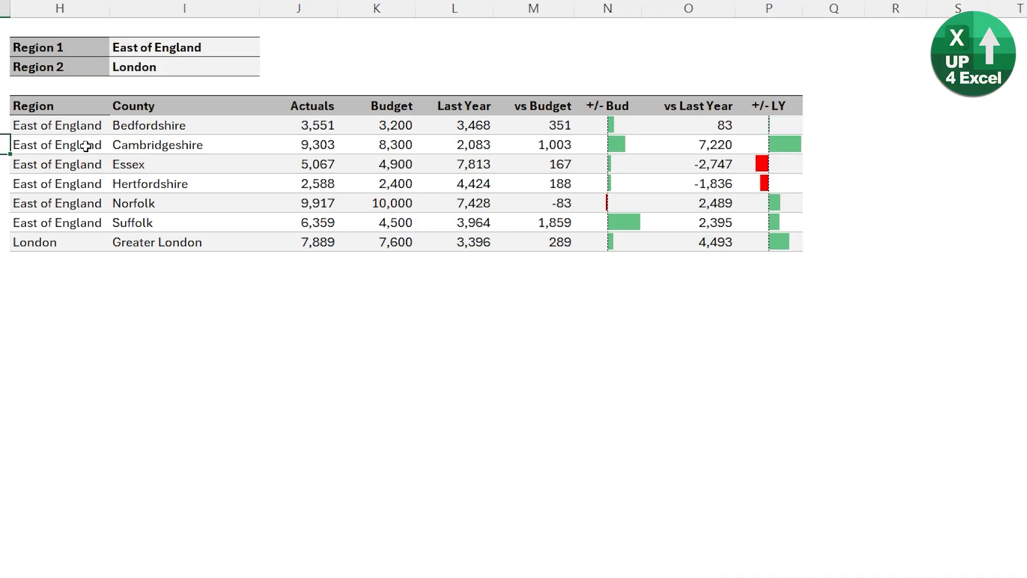
# Step: Extend the =$E6=1 rule's applies-to range to =$H$6:$P$100, matching the =$C6=1 rule, and apply the change
pyautogui.click(80, 126)
pyautogui.click(410, 59)
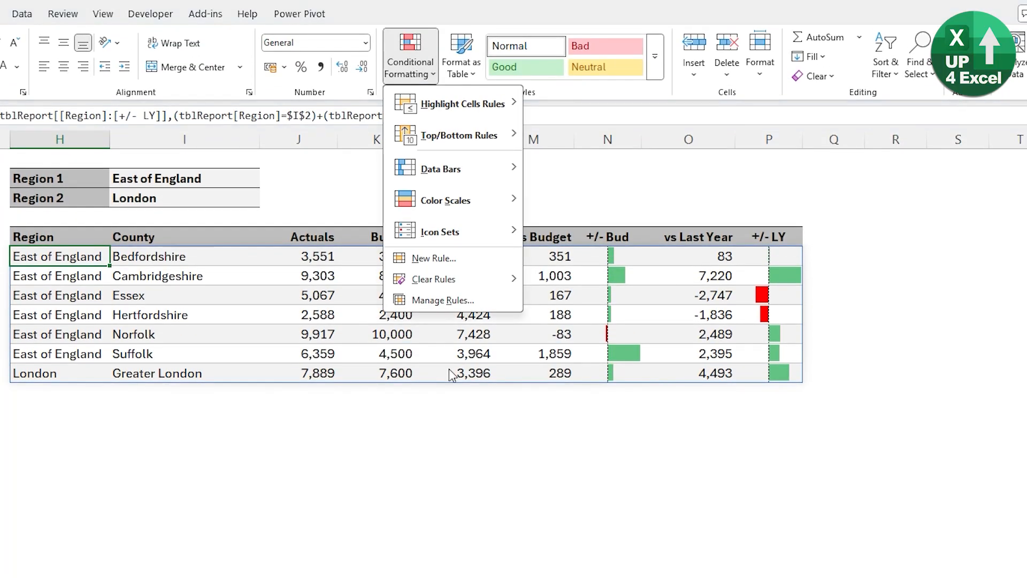
pyautogui.click(442, 300)
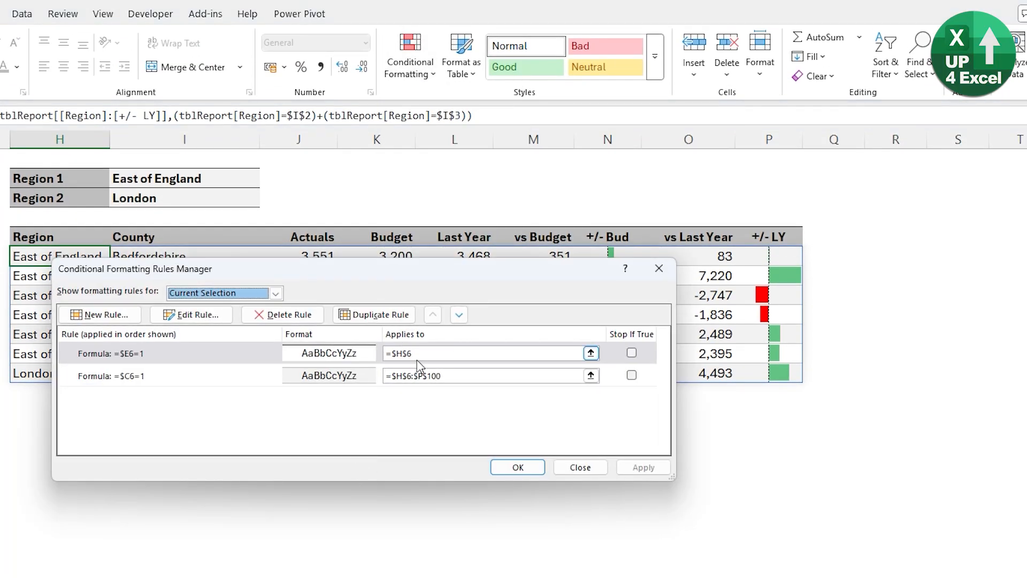
pyautogui.click(450, 375)
pyautogui.moveTo(449, 376); pyautogui.dragTo(380, 389)
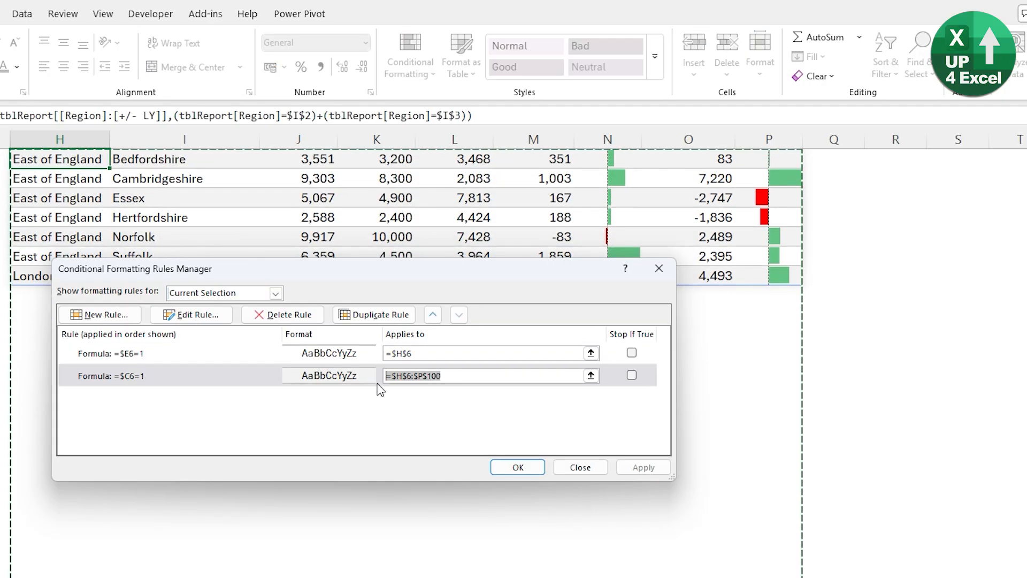
pyautogui.hotkey('ctrl', 'c')
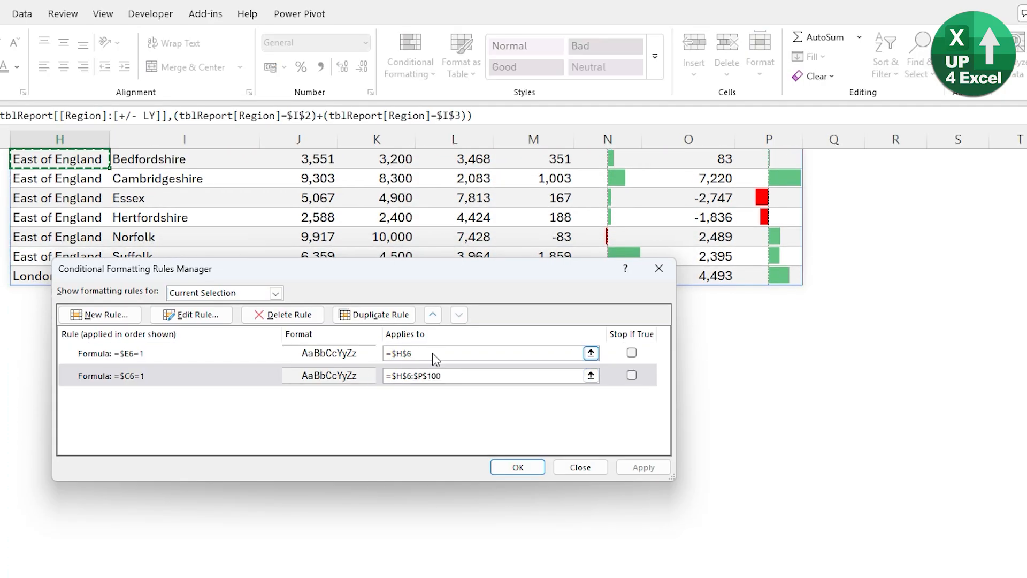
pyautogui.click(432, 353)
pyautogui.moveTo(432, 353); pyautogui.dragTo(386, 353)
pyautogui.hotkey('ctrl', 'v')
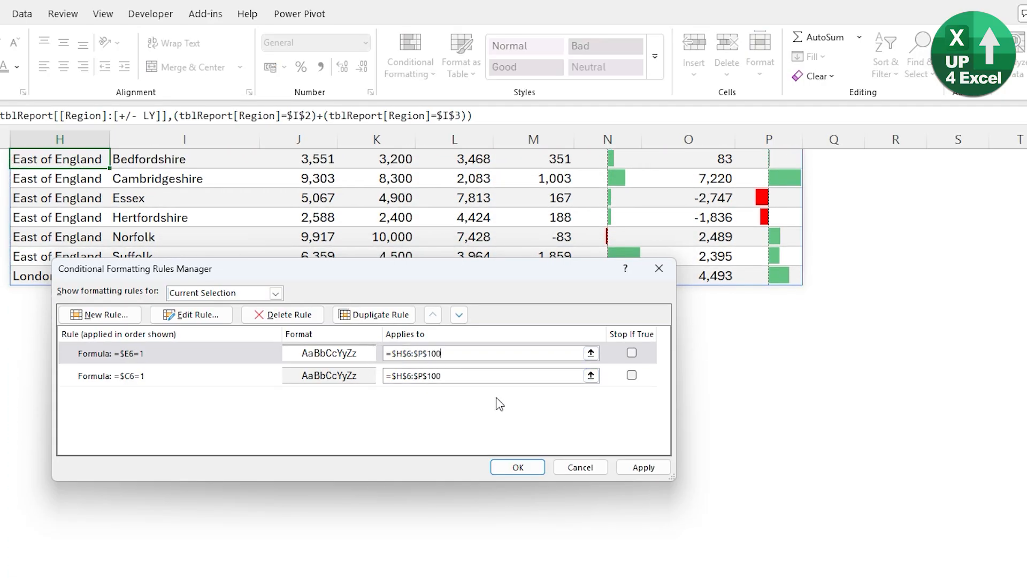
pyautogui.click(644, 465)
pyautogui.click(517, 467)
pyautogui.scroll(2, 293, 493)
pyautogui.click(135, 453)
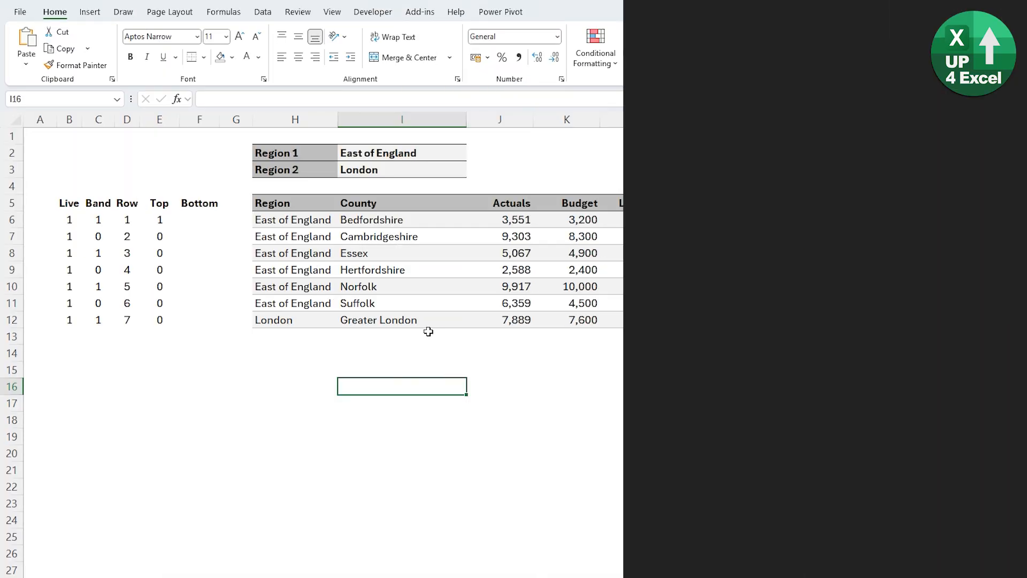
# Step: Examine the last number in the Row column and the Live formula in B6, ending on F6 under Bottom
pyautogui.click(208, 220)
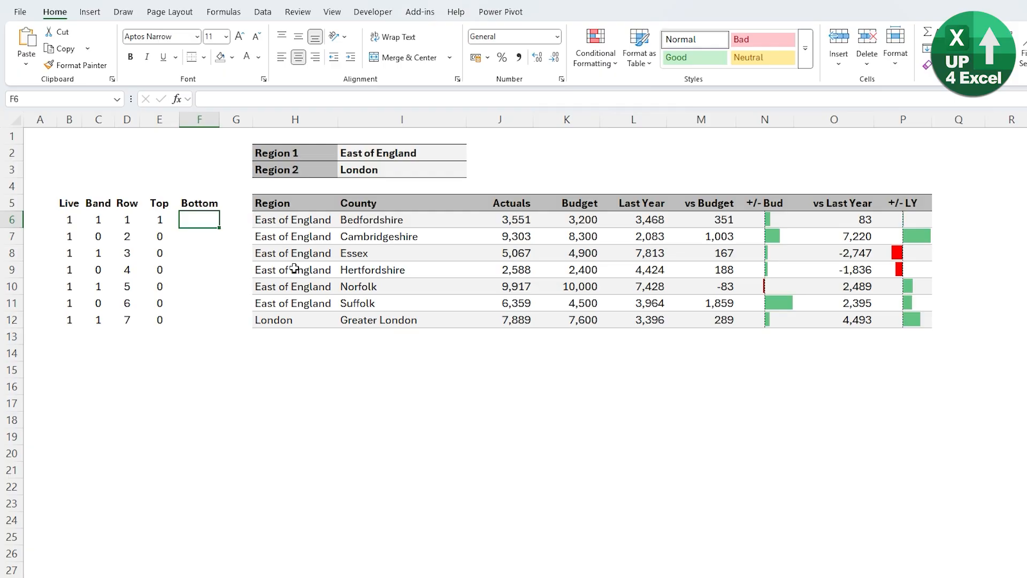
pyautogui.click(135, 321)
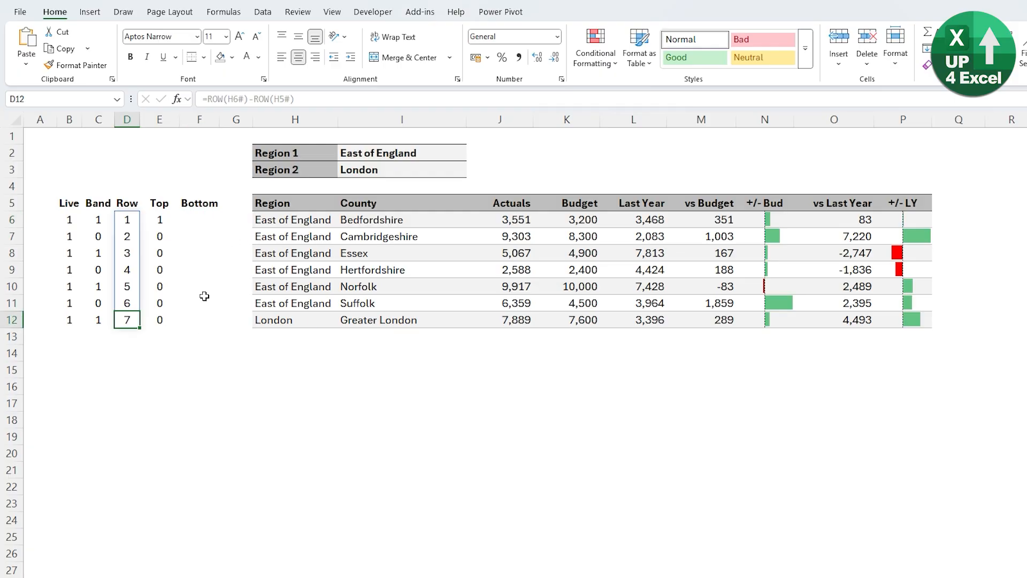
pyautogui.click(197, 220)
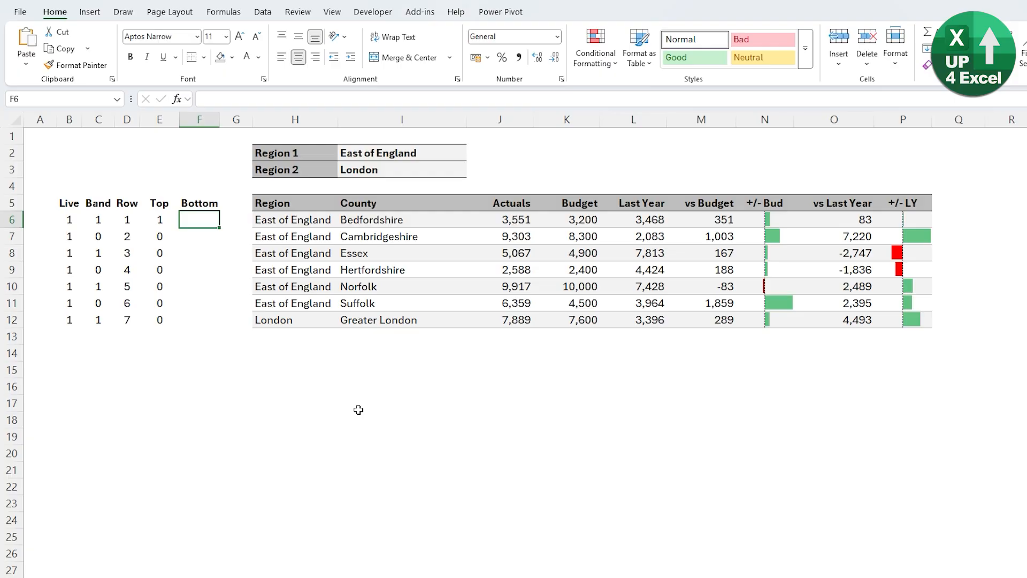
pyautogui.press('Left')
pyautogui.press('Left')
pyautogui.press('Left')
pyautogui.press('Left')
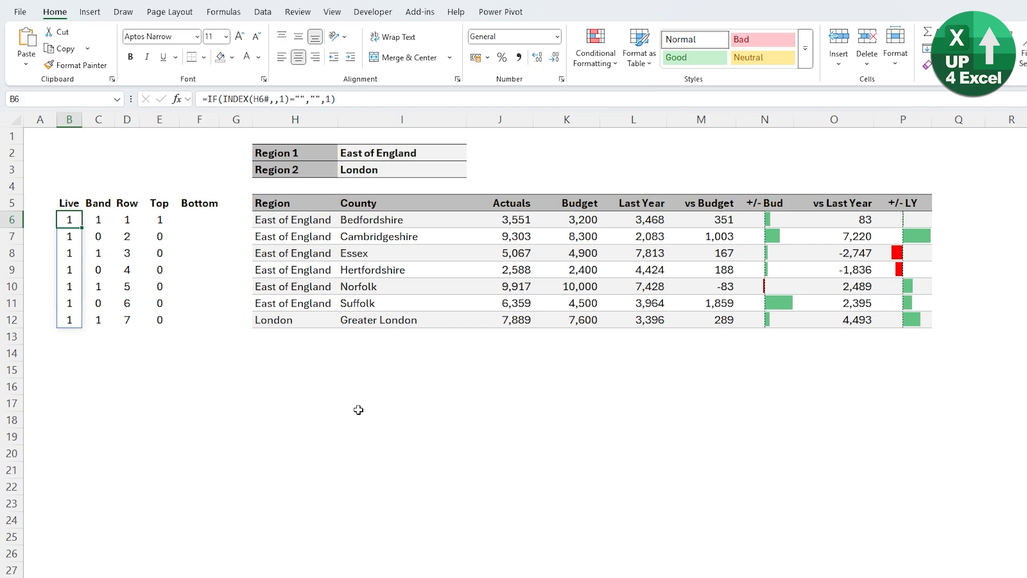
pyautogui.press('Right')
pyautogui.press('Right')
pyautogui.press('Right')
pyautogui.press('Right')
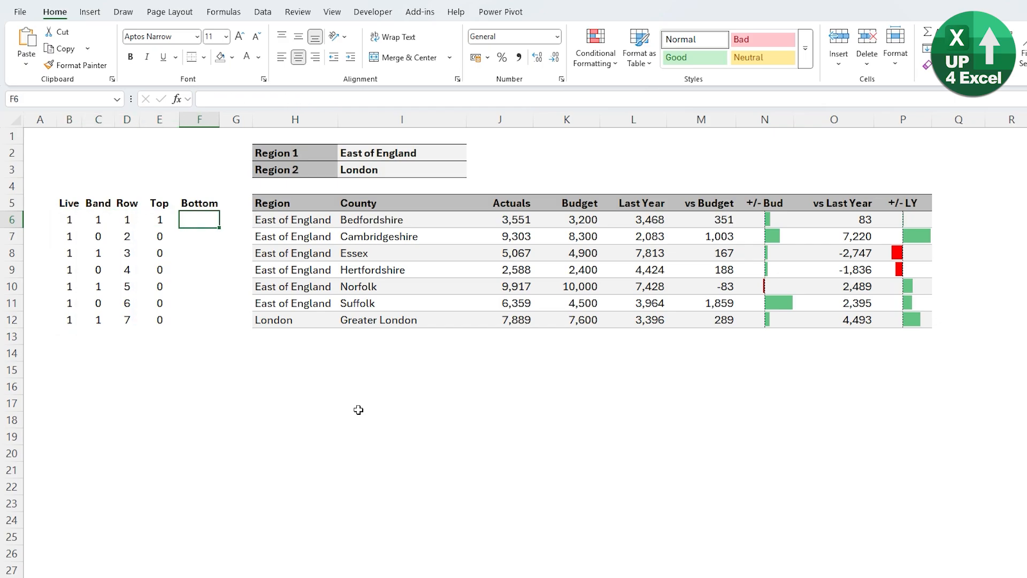
# Step: Enter =IF(D6#=SUM(B6#),1,0) in F6 as the spilling Bottom column formula
pyautogui.write('=if(')
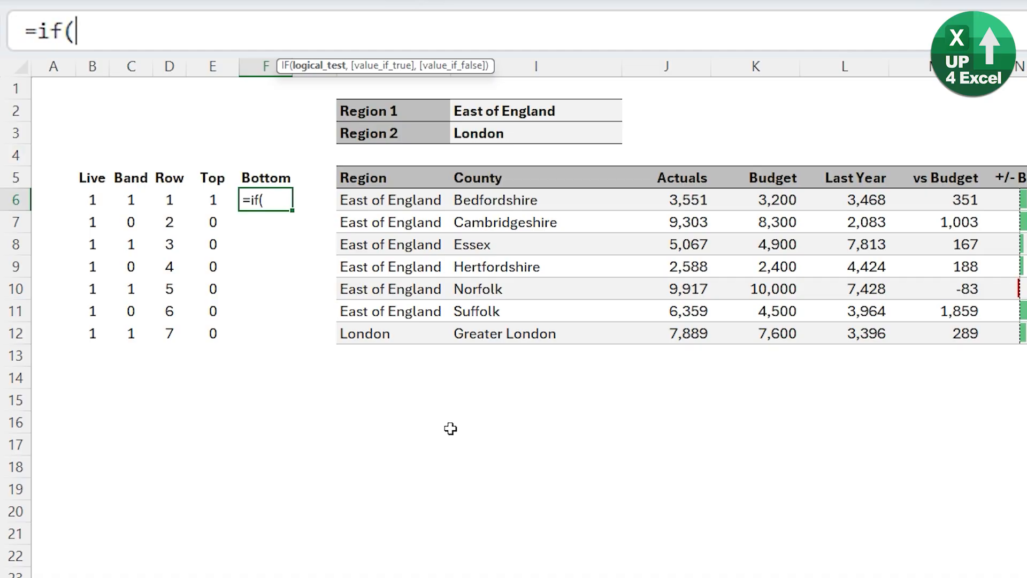
pyautogui.click(167, 199)
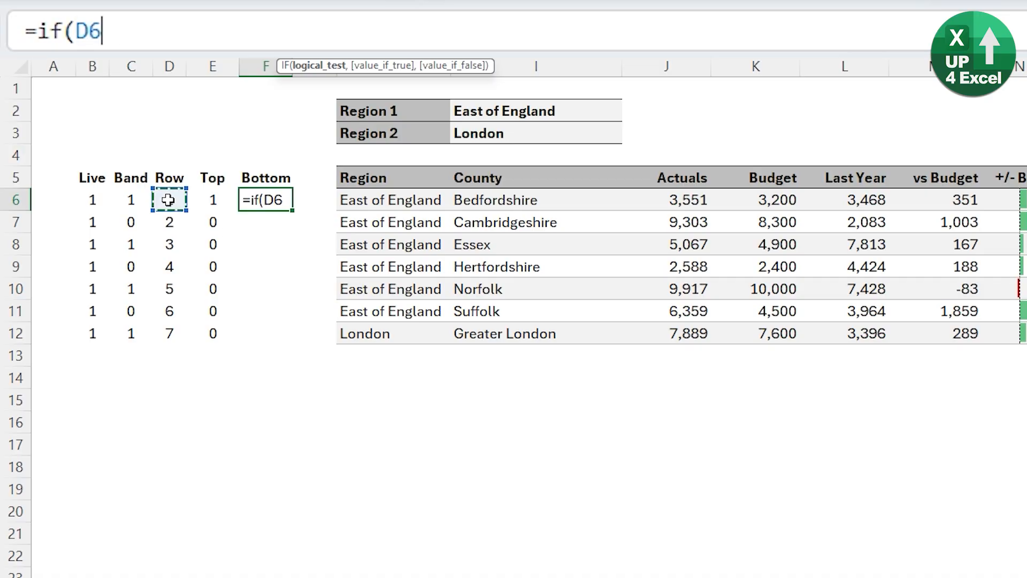
pyautogui.write('#')
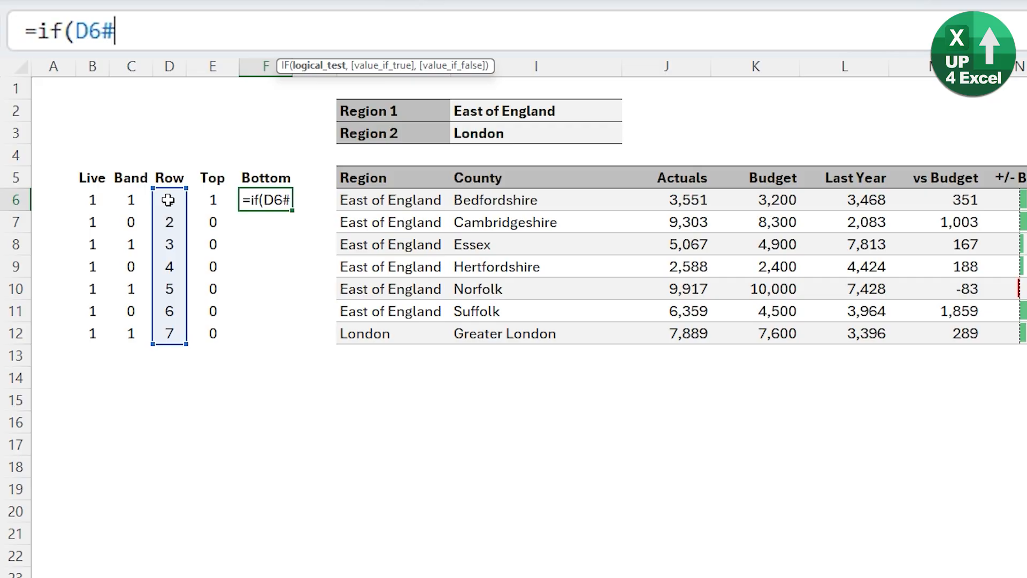
pyautogui.write('=')
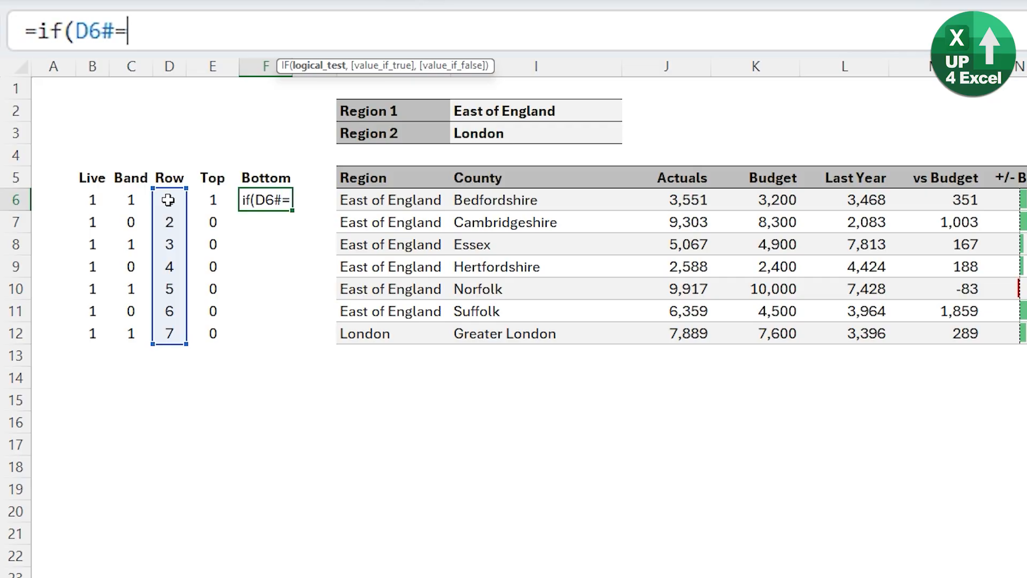
pyautogui.write('sum(')
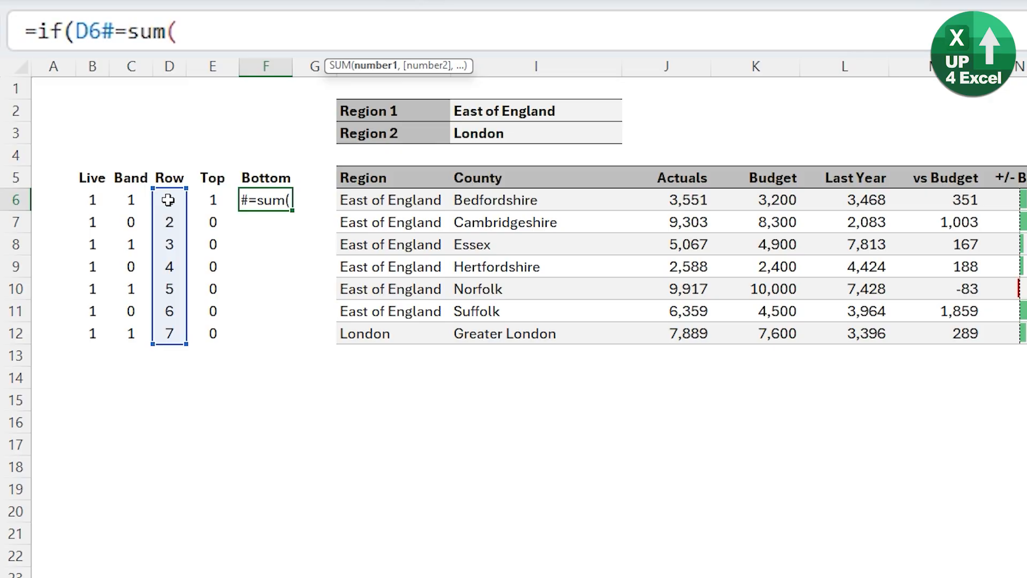
pyautogui.click(89, 199)
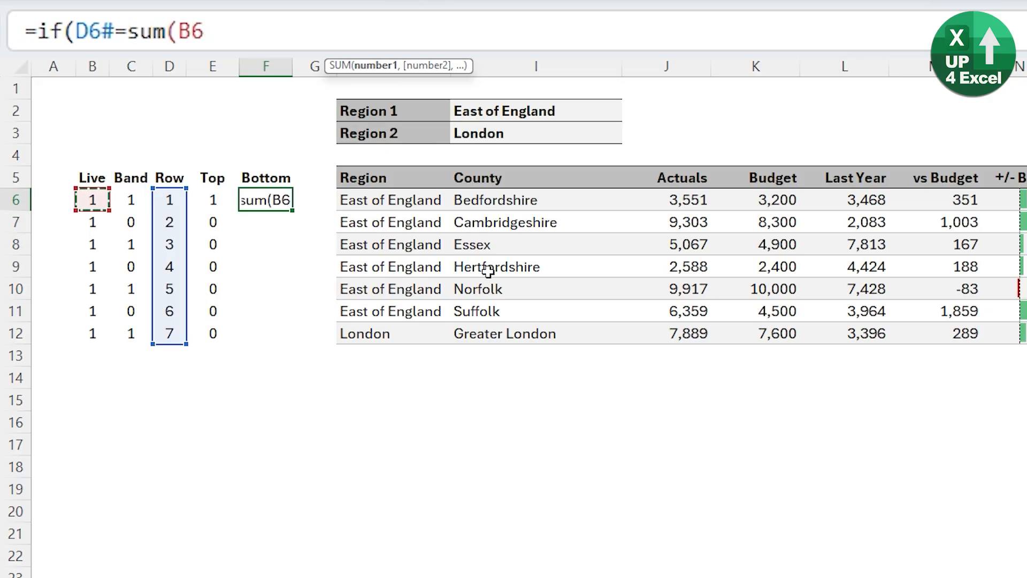
pyautogui.write('#')
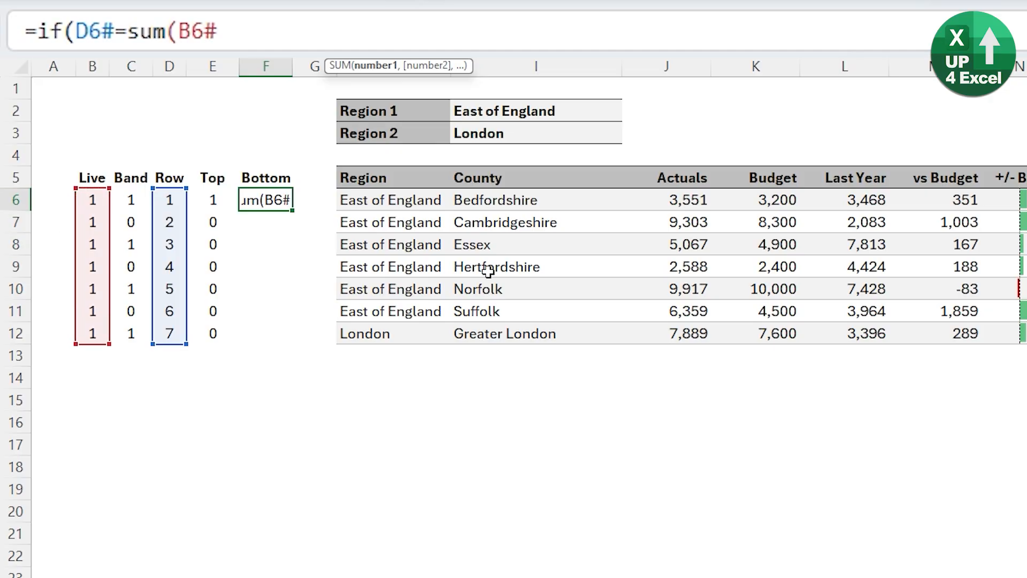
pyautogui.write(')')
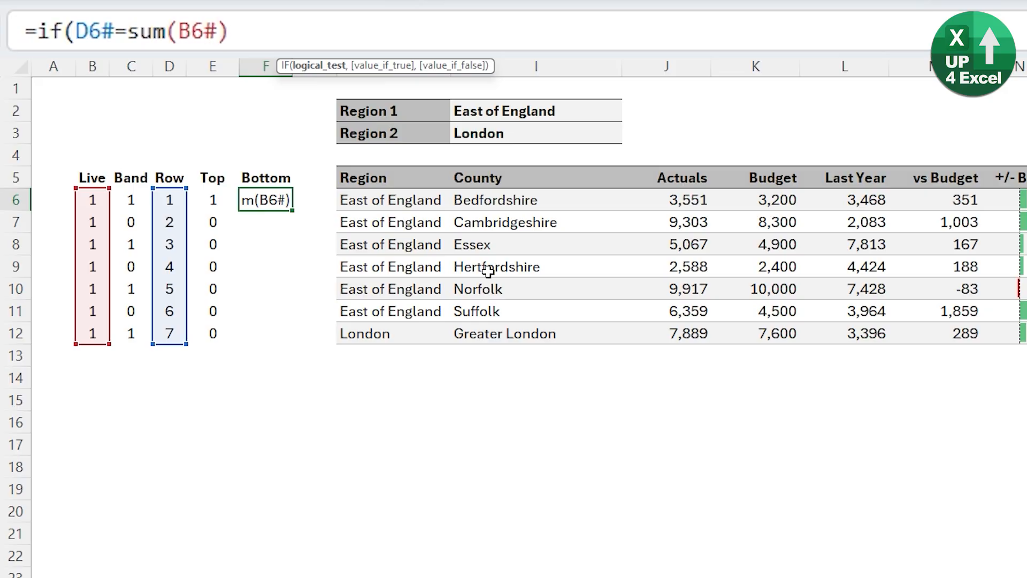
pyautogui.write(',')
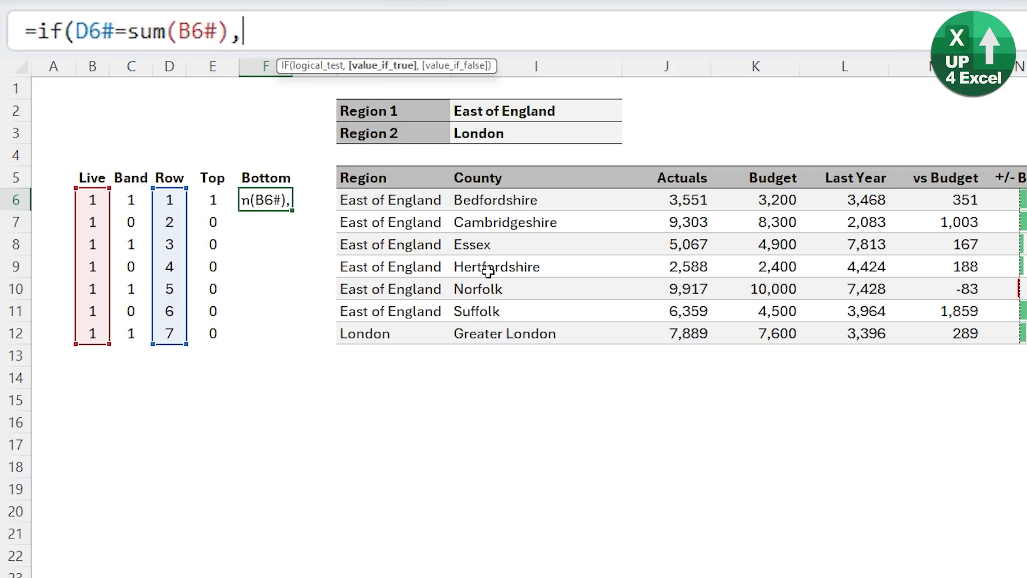
pyautogui.write('1,')
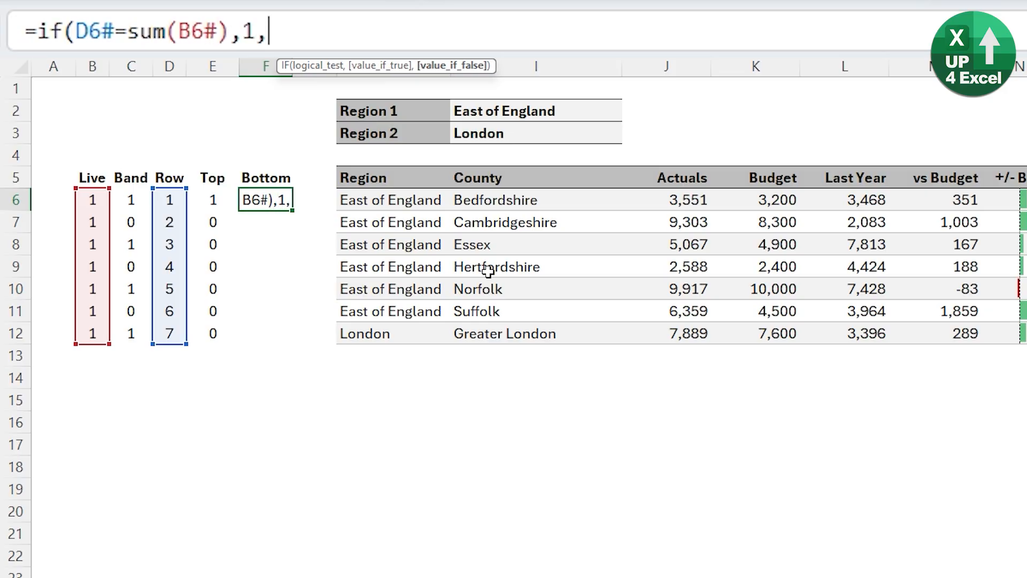
pyautogui.write('0)')
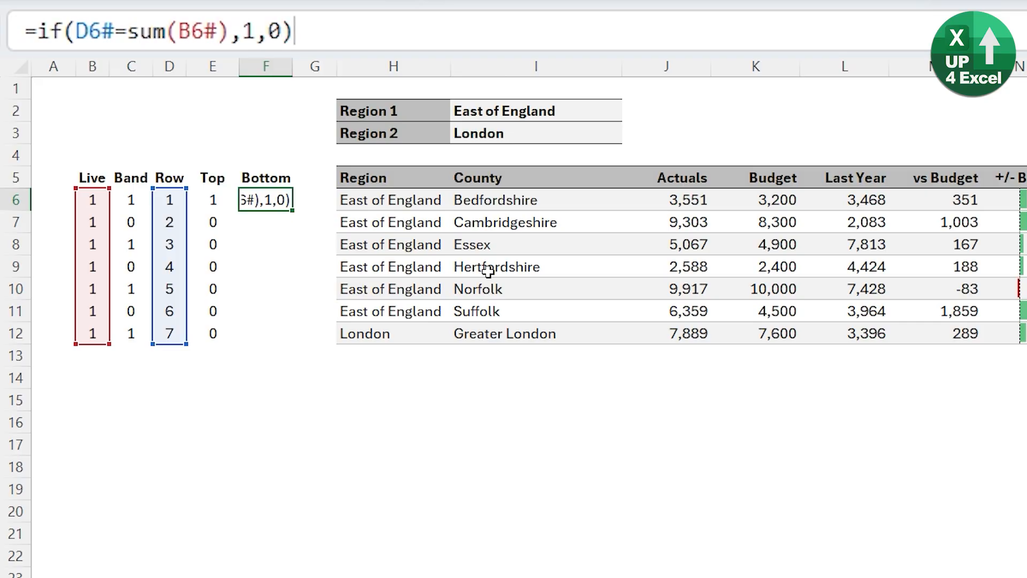
pyautogui.press('Return')
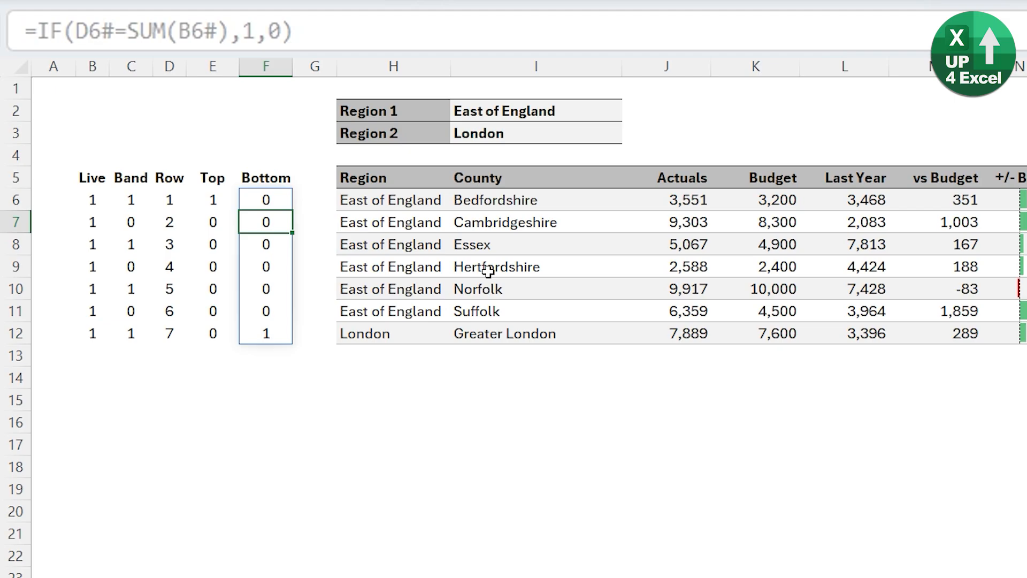
# Step: Set Region 2 to South East and check the last Bottom flag and the Top formula in E6
pyautogui.click(534, 135)
pyautogui.click(629, 136)
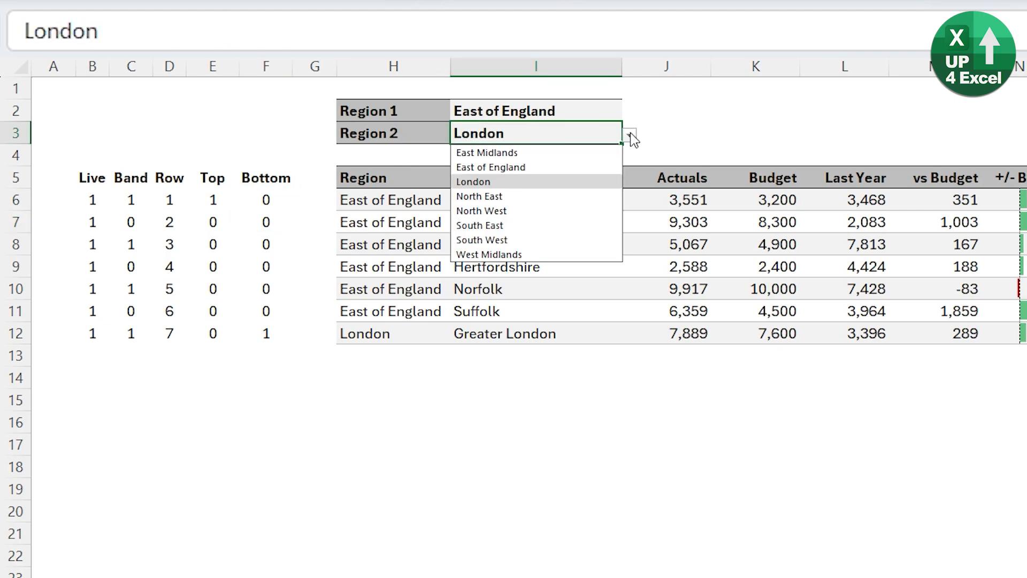
pyautogui.click(526, 229)
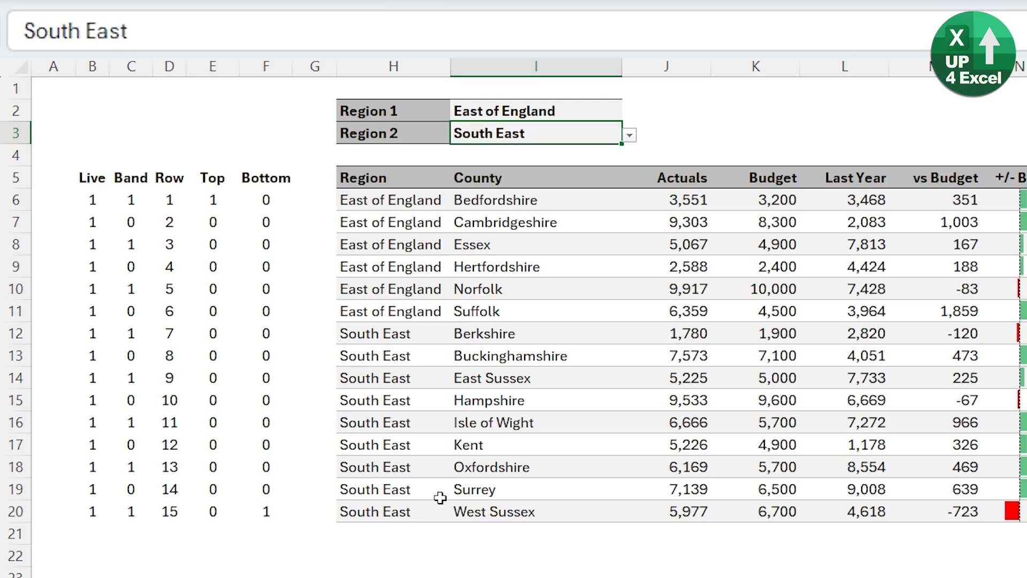
pyautogui.click(265, 511)
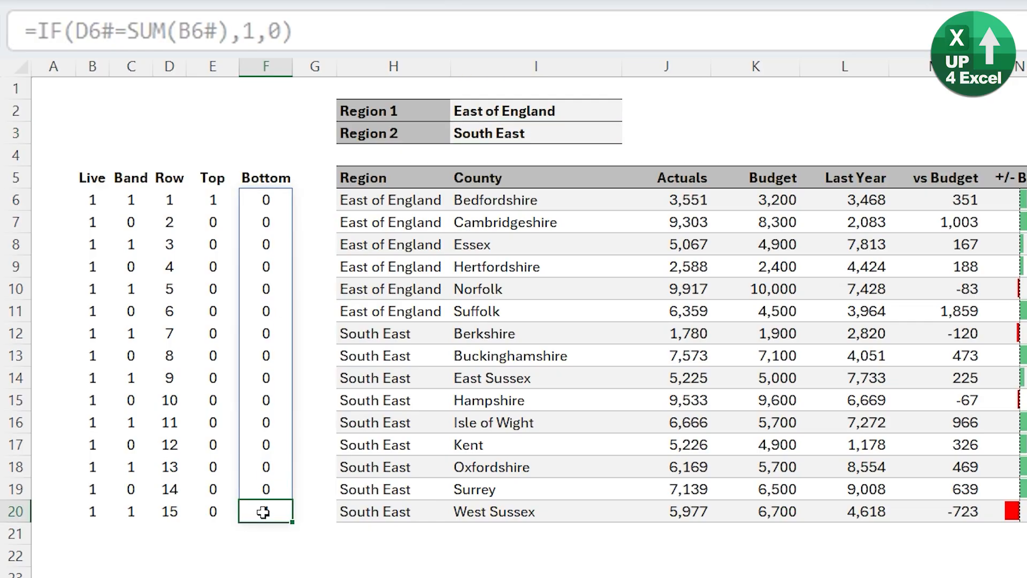
pyautogui.click(211, 199)
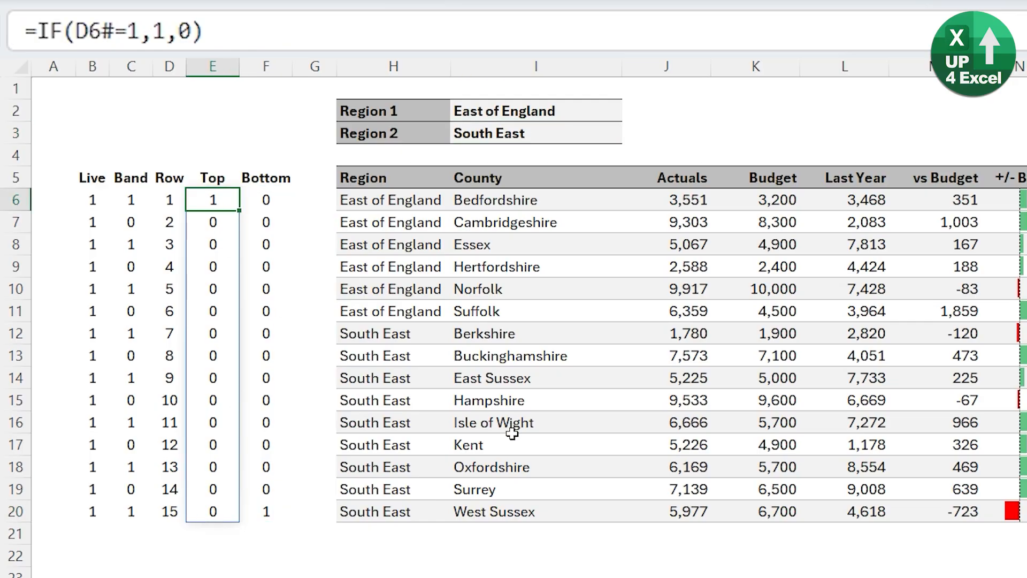
# Step: Add a formula-based conditional formatting rule to H6 with the condition =$F6=1
pyautogui.click(448, 244)
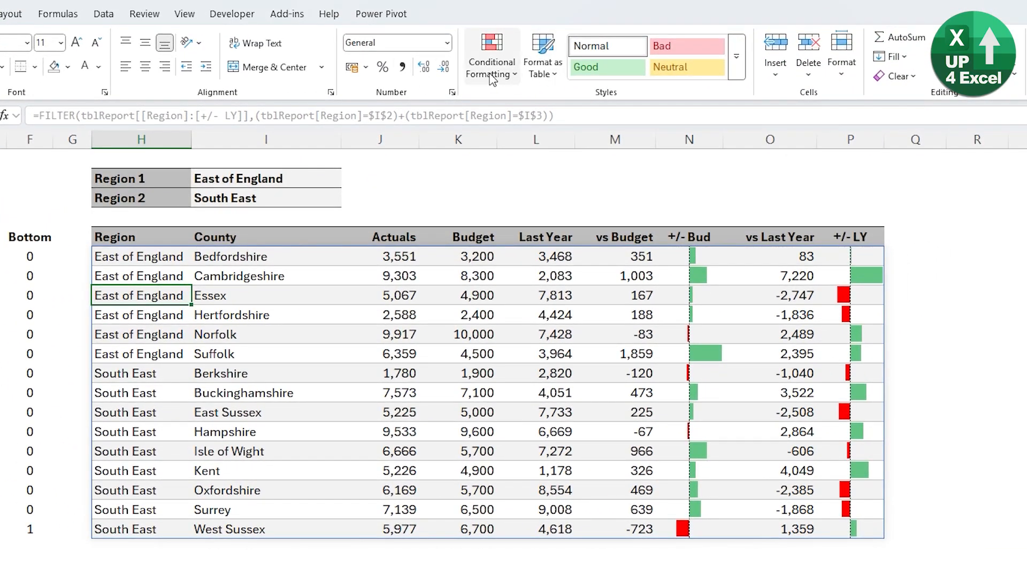
pyautogui.click(134, 258)
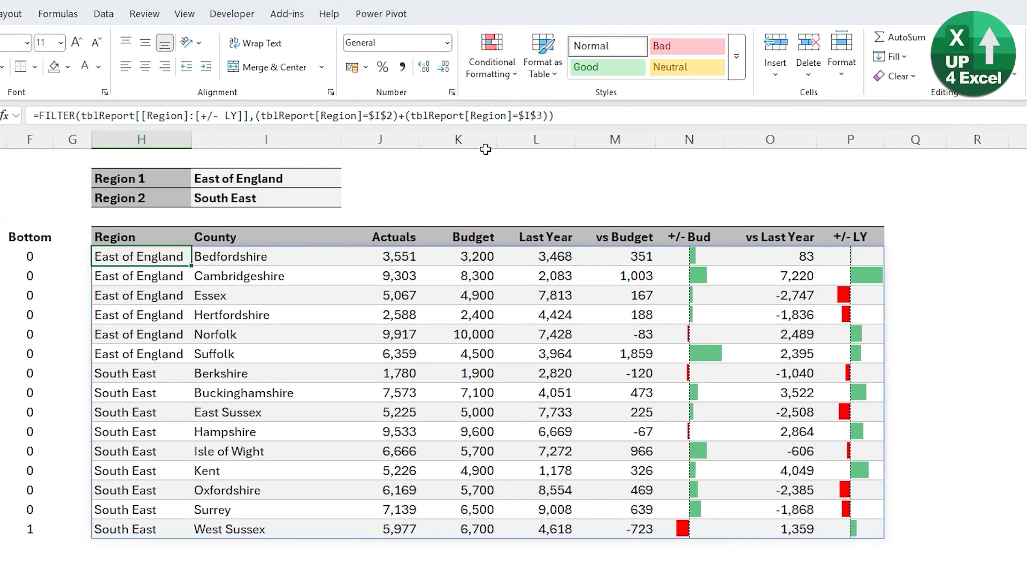
pyautogui.click(503, 80)
pyautogui.click(492, 302)
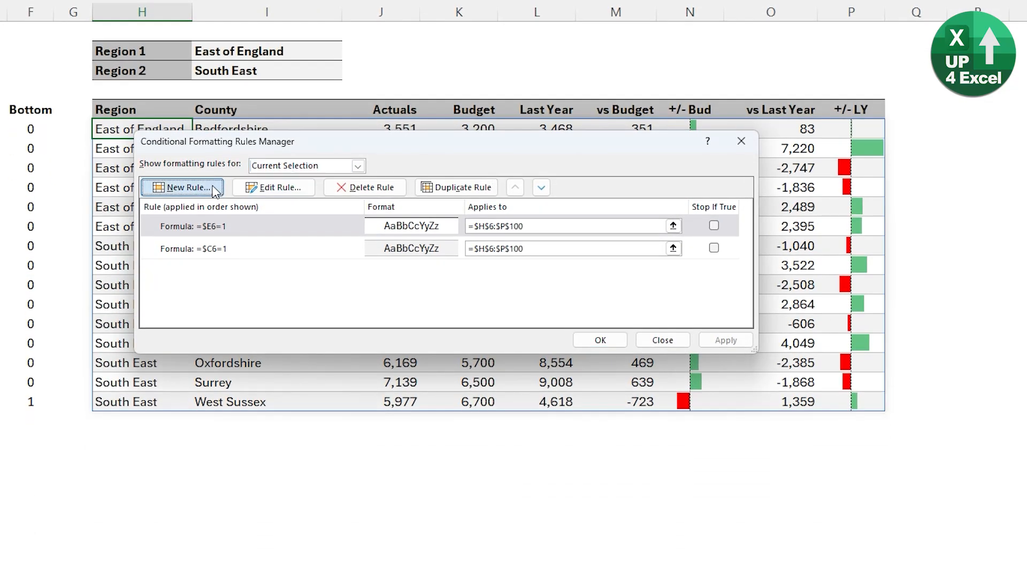
pyautogui.click(216, 191)
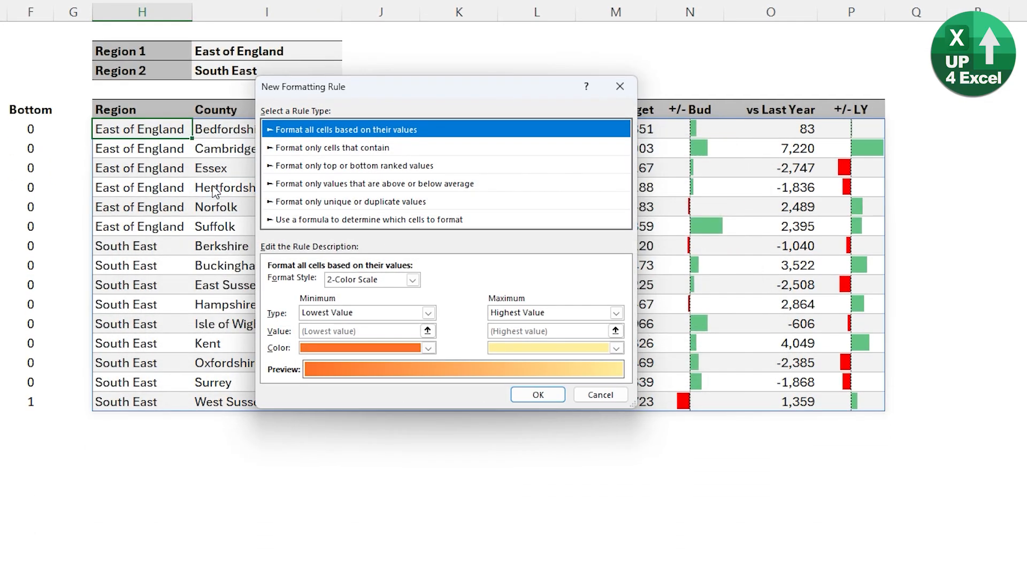
pyautogui.click(341, 220)
pyautogui.click(290, 281)
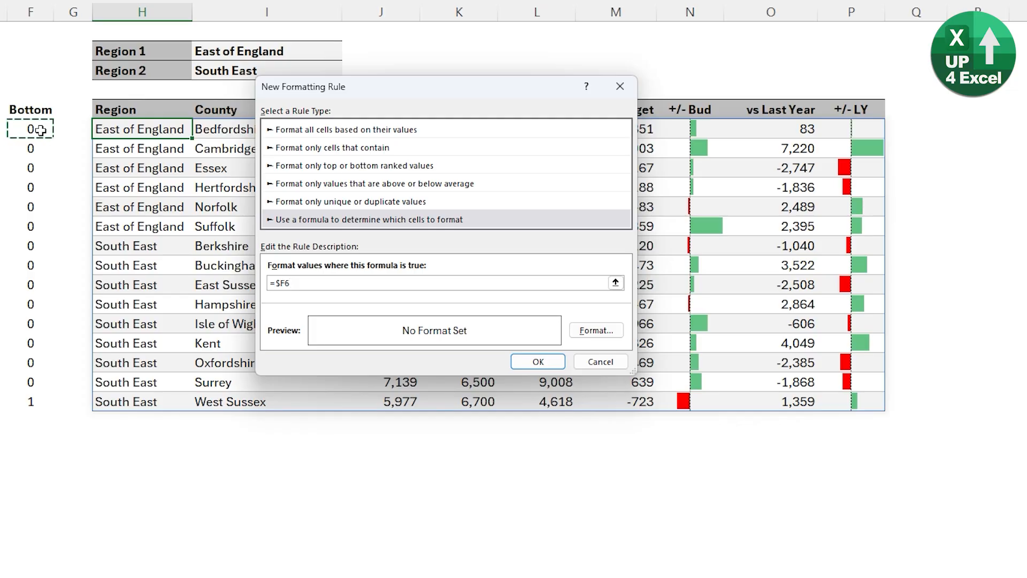
pyautogui.write('=1')
# Step: Give the =$F6=1 rule a bottom border in the automatic colour, then apply the rule
pyautogui.click(612, 329)
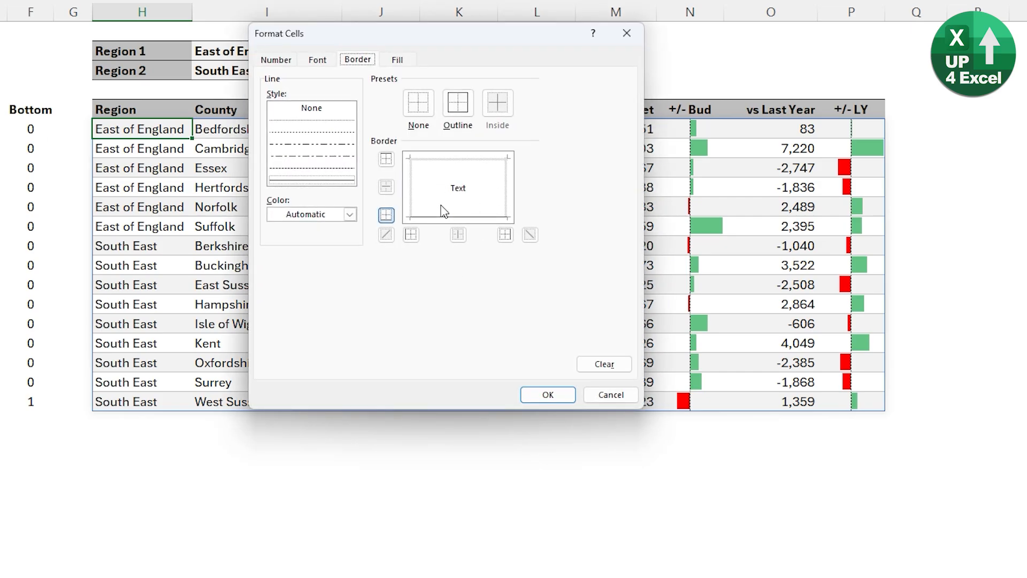
pyautogui.click(548, 395)
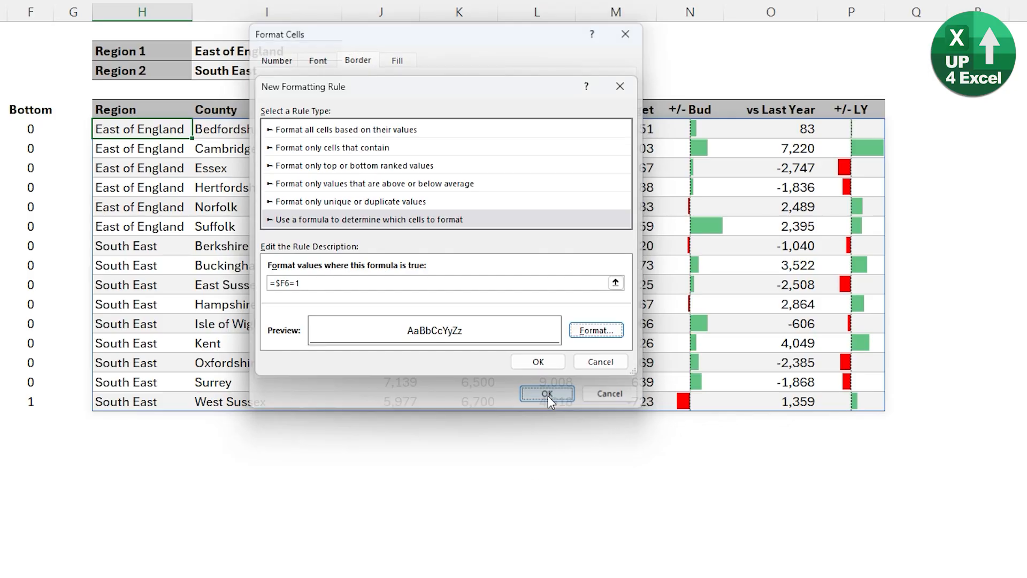
pyautogui.click(535, 361)
pyautogui.click(735, 341)
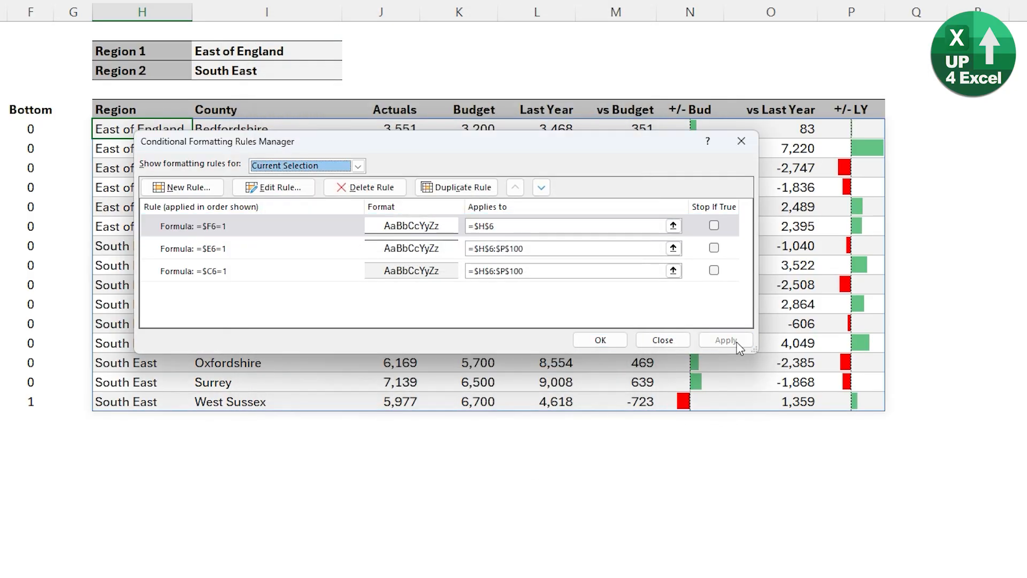
pyautogui.click(600, 340)
pyautogui.click(72, 362)
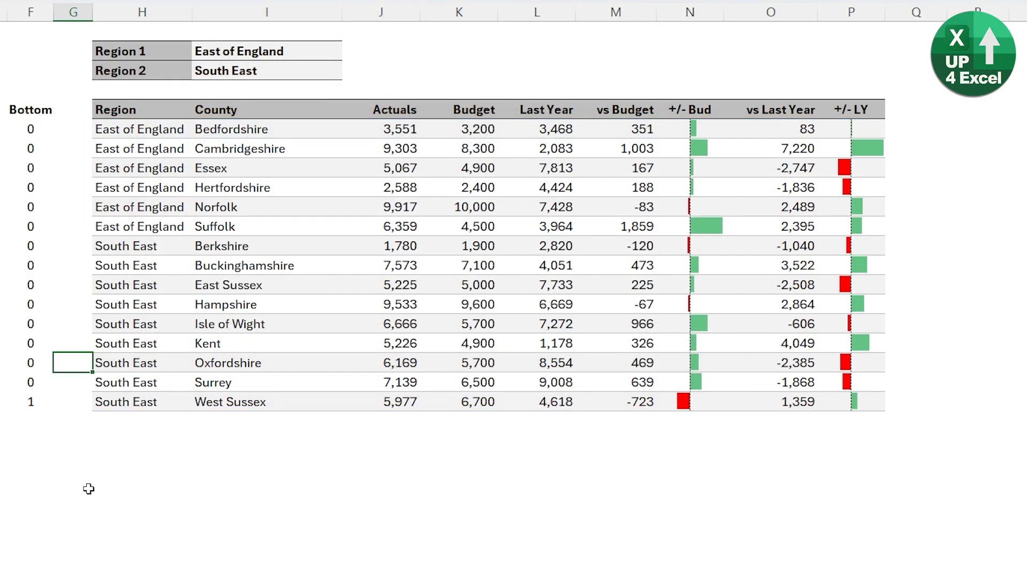
# Step: Extend the =$F6=1 rule's applies-to range to =$H$6:$P$100, copied from the =$E6=1 rule, and apply the change
pyautogui.click(167, 129)
pyautogui.click(492, 54)
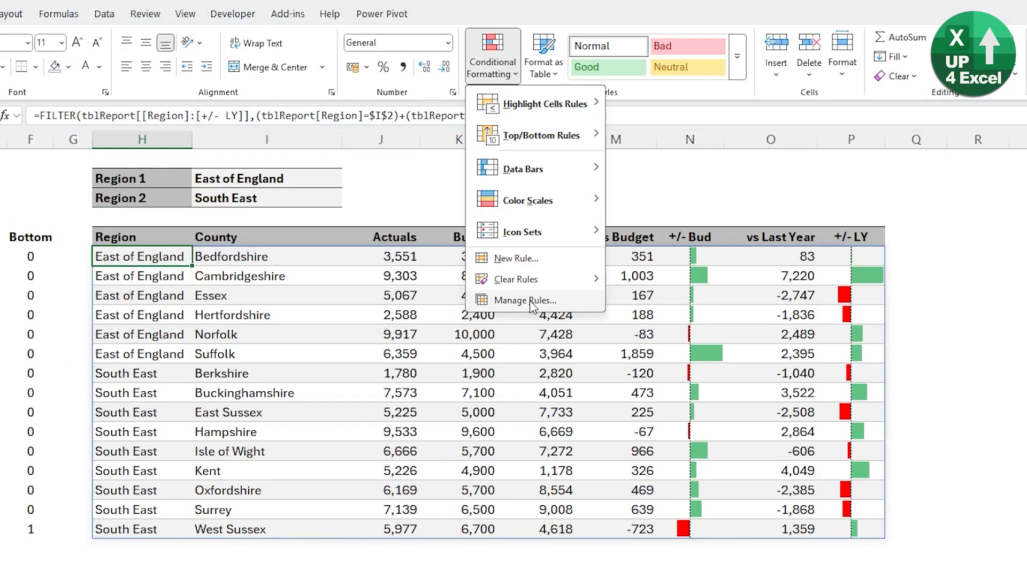
pyautogui.click(529, 301)
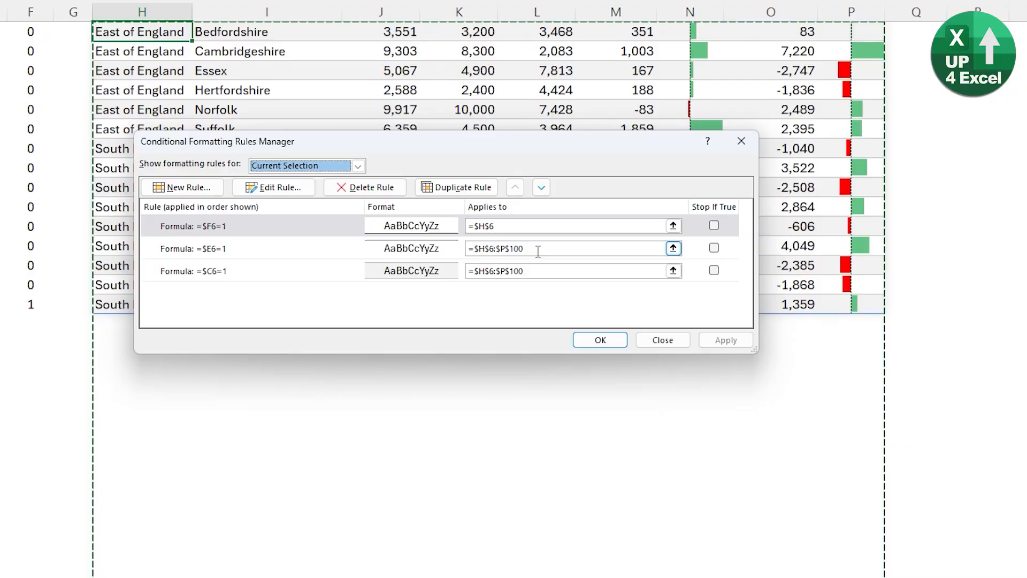
pyautogui.moveTo(524, 379); pyautogui.dragTo(469, 379)
pyautogui.hotkey('ctrl', 'c')
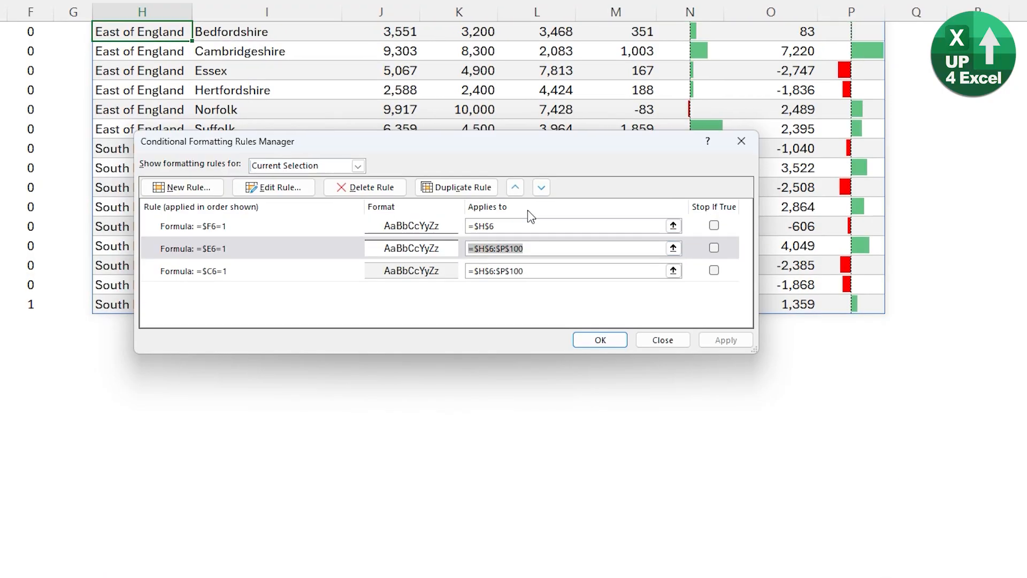
pyautogui.click(516, 225)
pyautogui.hotkey('ctrl', 'v')
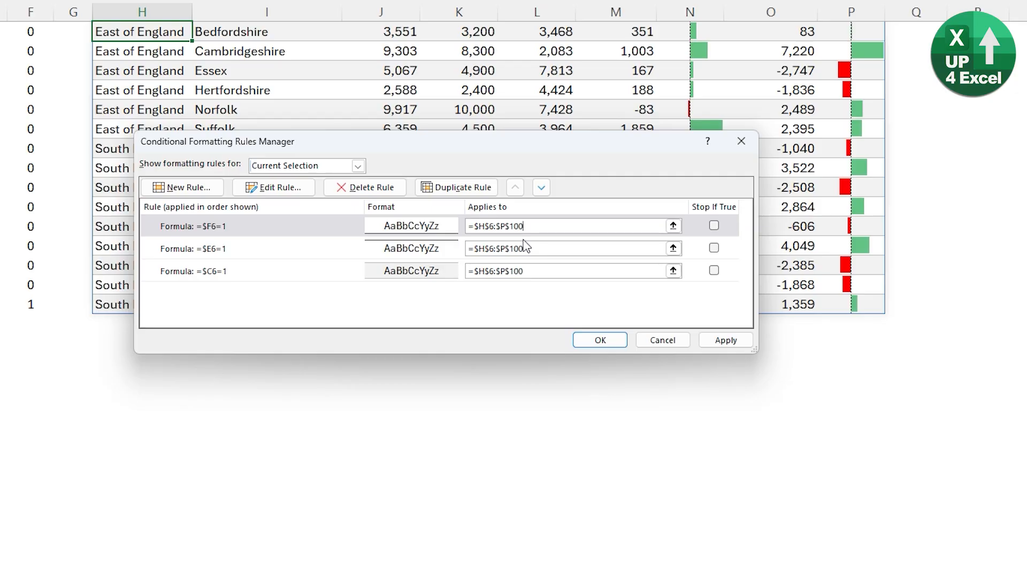
pyautogui.click(718, 342)
pyautogui.click(598, 340)
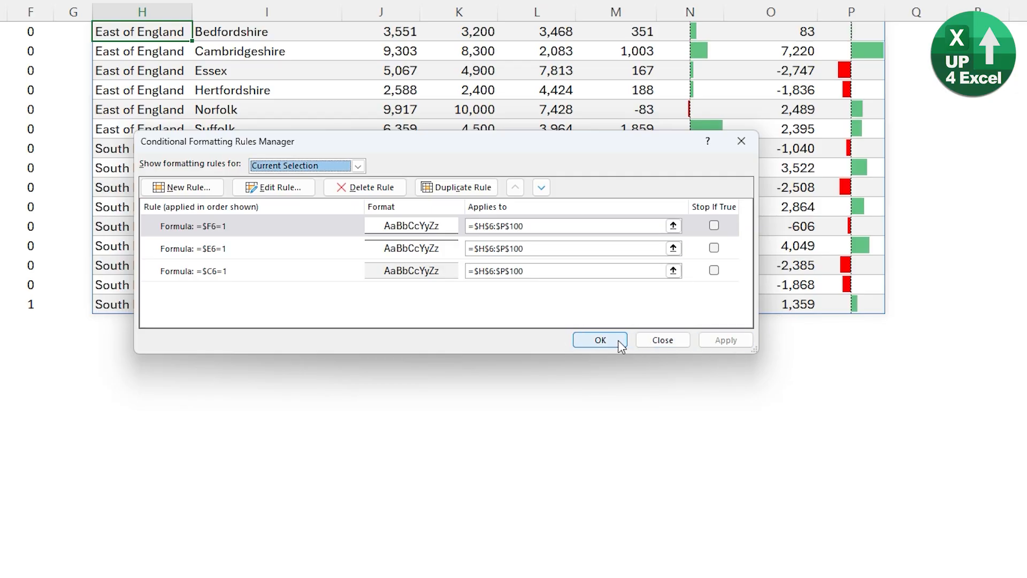
pyautogui.click(172, 365)
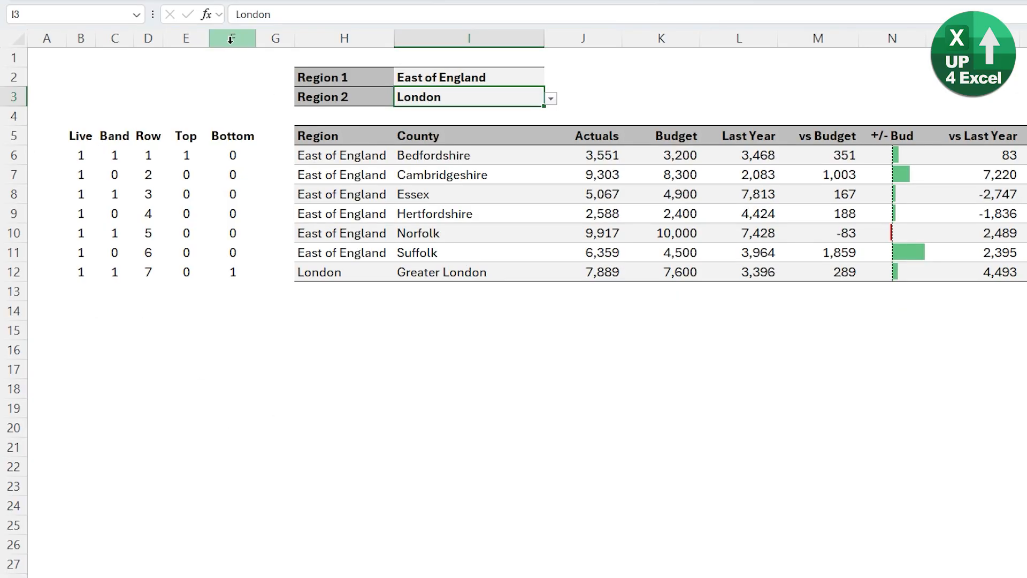
# Step: Hide columns A to F, which hold the helper formulas
pyautogui.moveTo(232, 39); pyautogui.dragTo(30, 55)
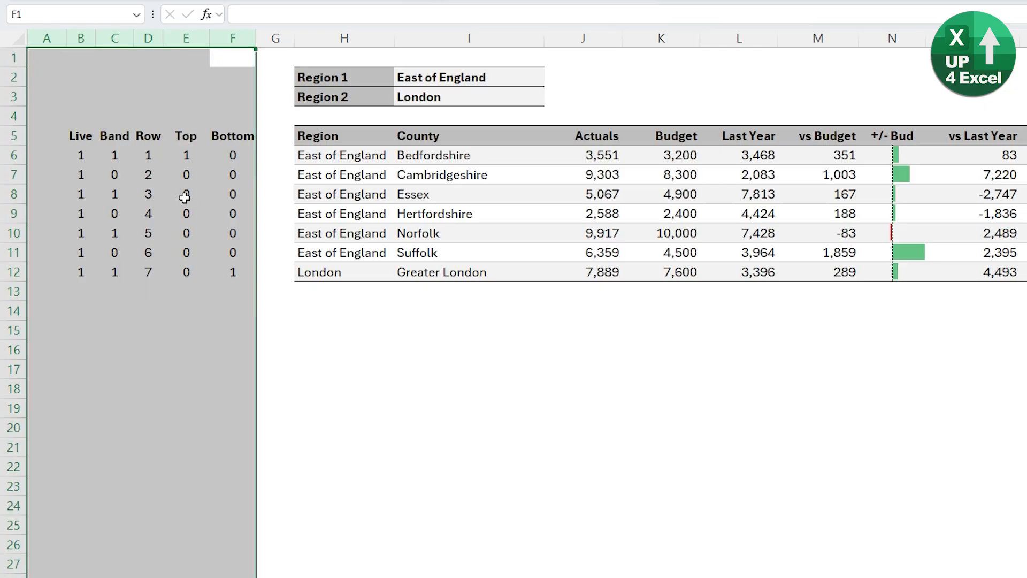
pyautogui.hotkey('ctrl', '0')
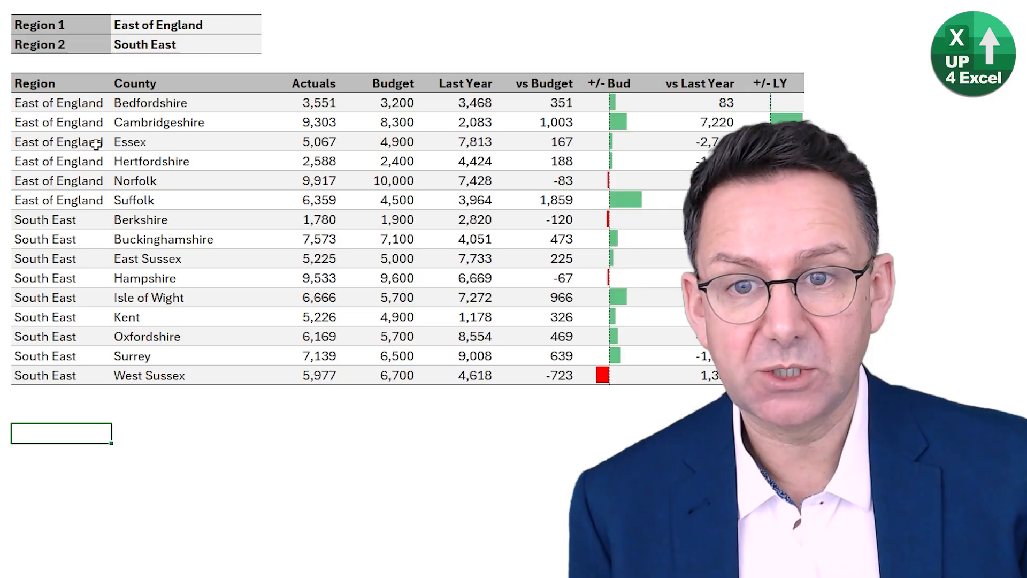
# Step: Set Region 2 to London to test the report's banding and borders with the helper columns hidden
pyautogui.click(235, 42)
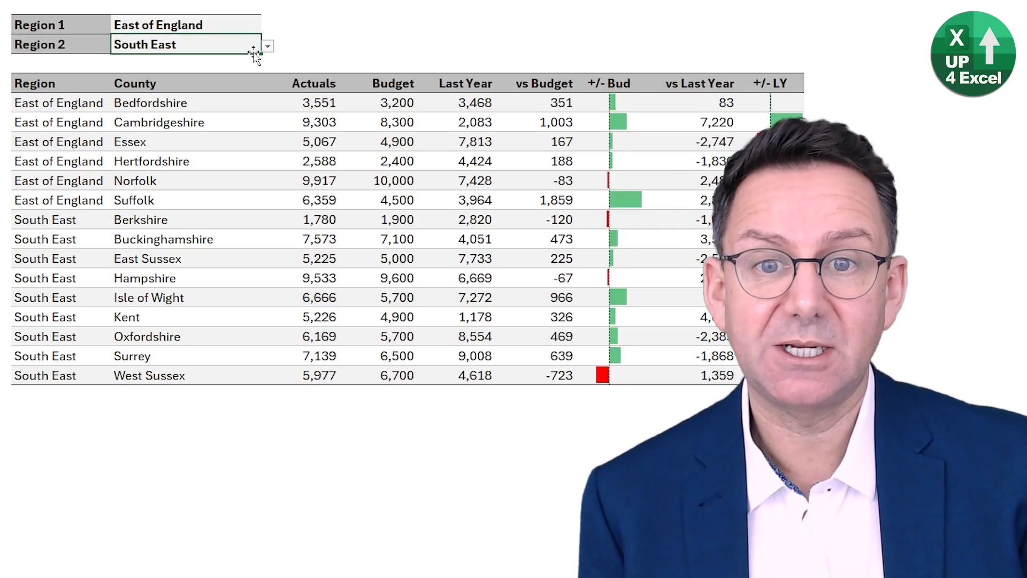
pyautogui.click(267, 47)
pyautogui.click(217, 87)
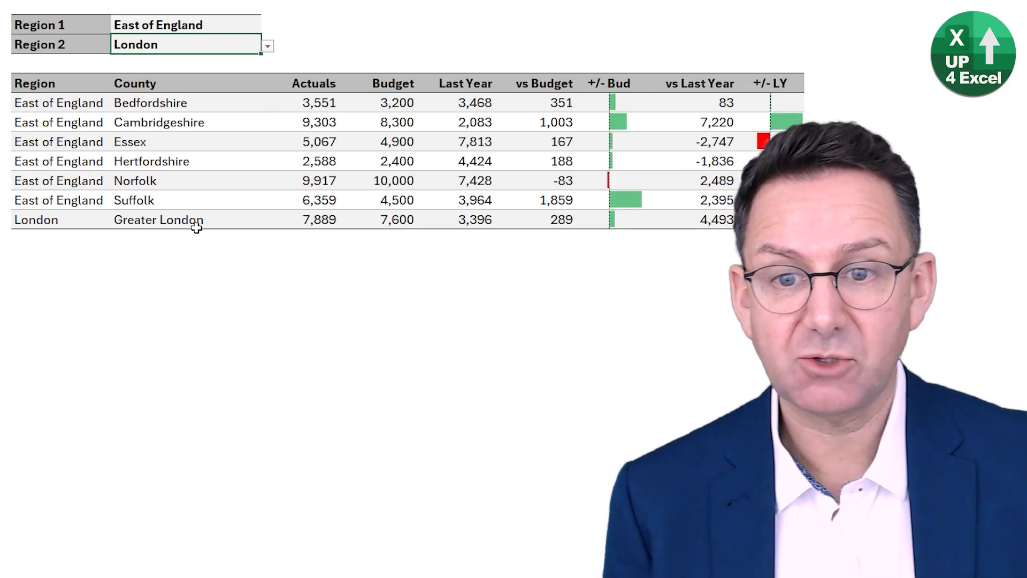